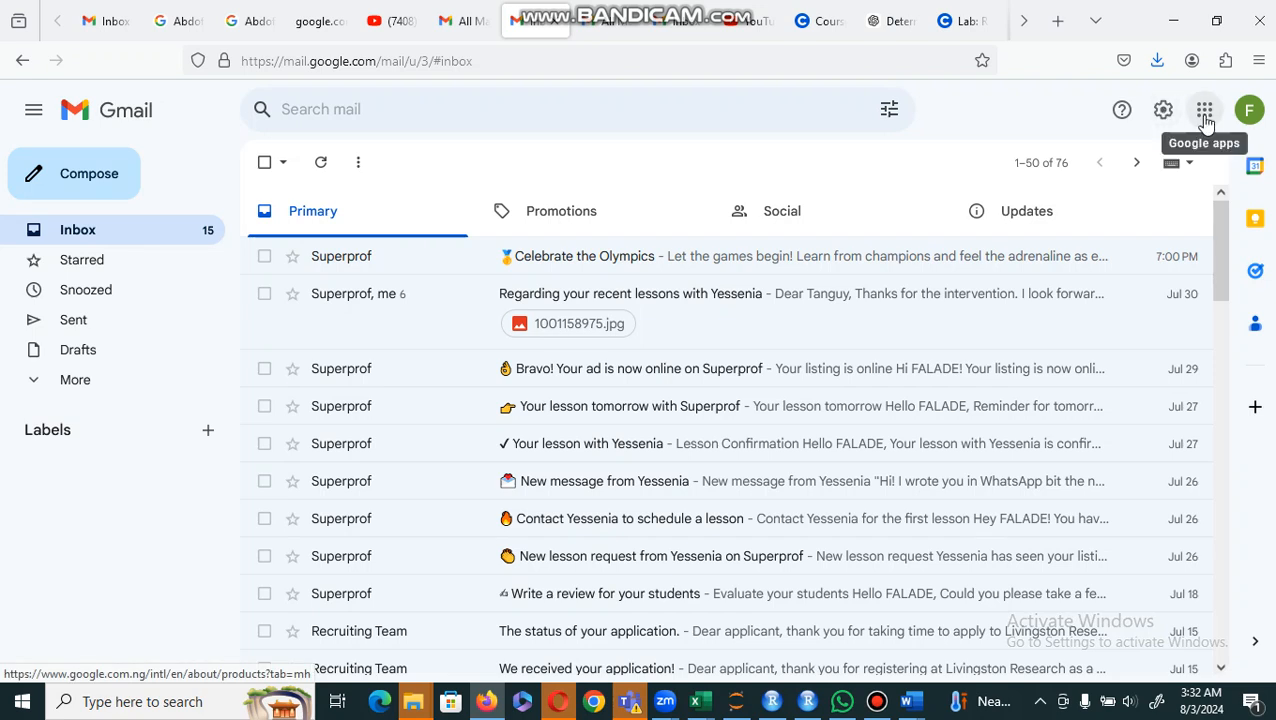
Step: Switch from Gmail to Google Sheets through the list of Google apps
click(1205, 115)
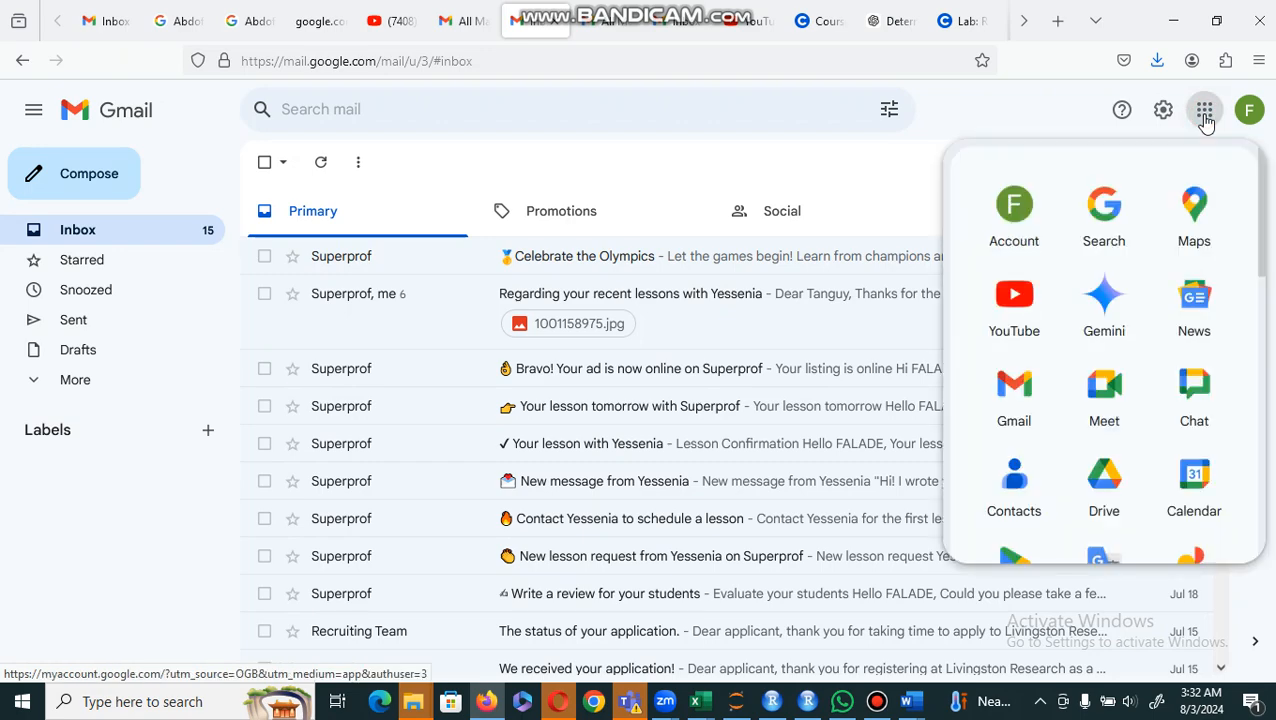
drag(1262, 256, 1262, 410)
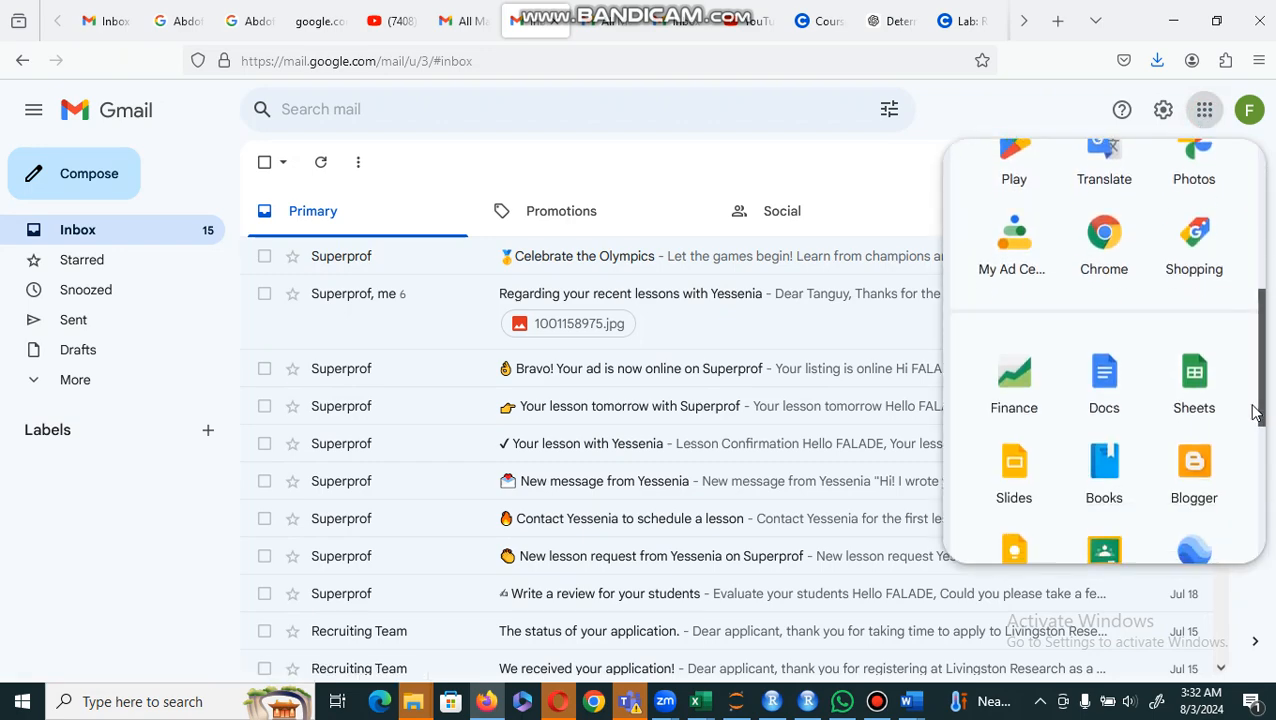
click(1190, 386)
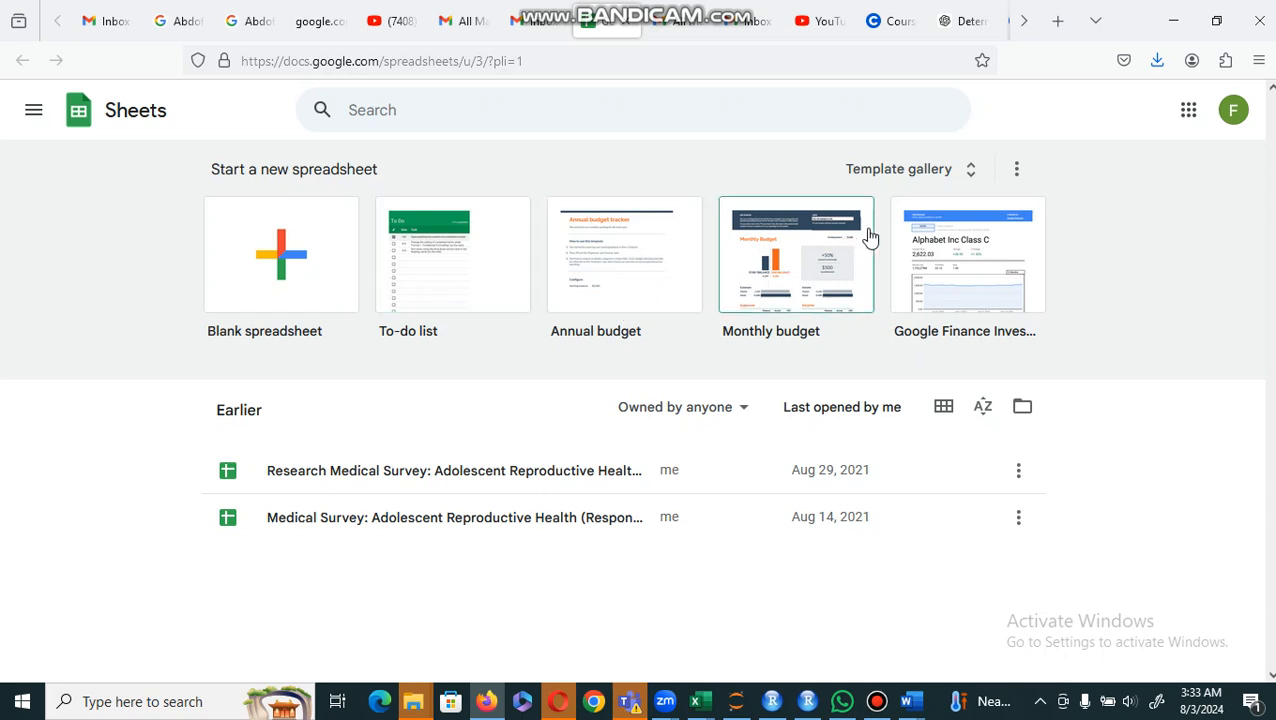
Step: Browse the full template gallery and create a spreadsheet from the Weekly time sheet template in the Work section
click(908, 174)
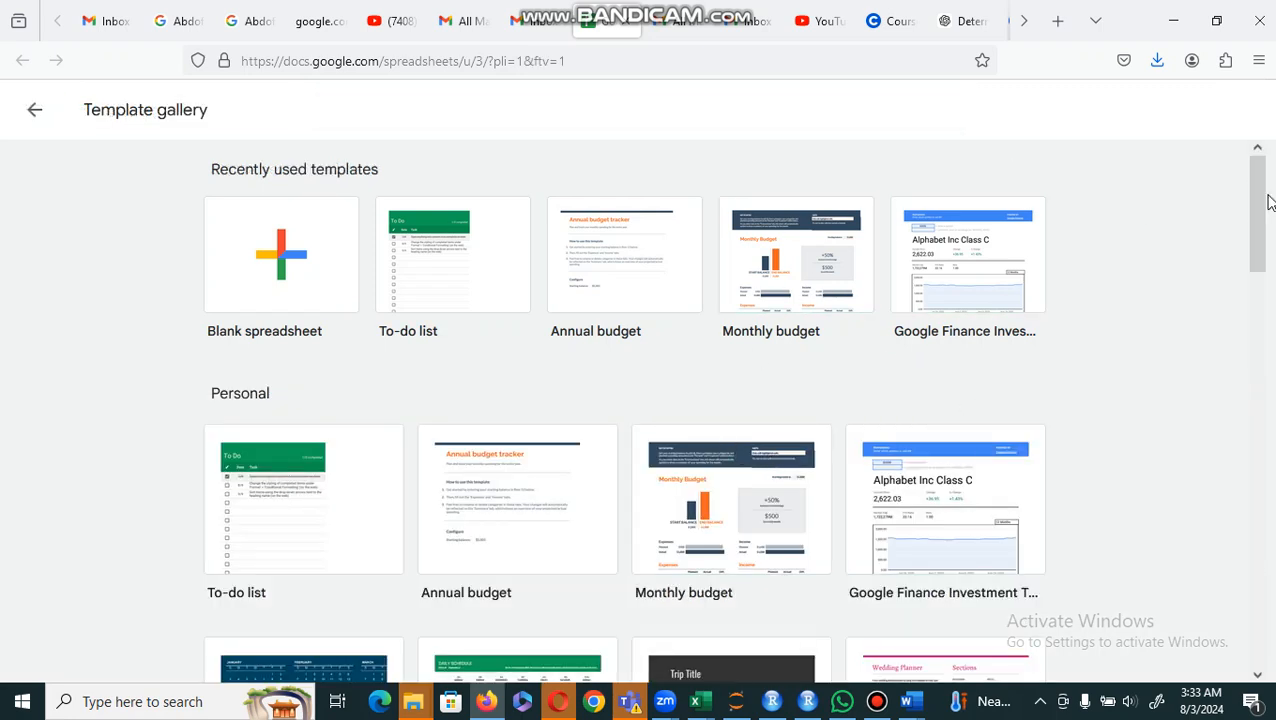
mouse_move(1262, 199)
mouse_down()
mouse_move(1261, 220)
mouse_move(1259, 204)
mouse_up()
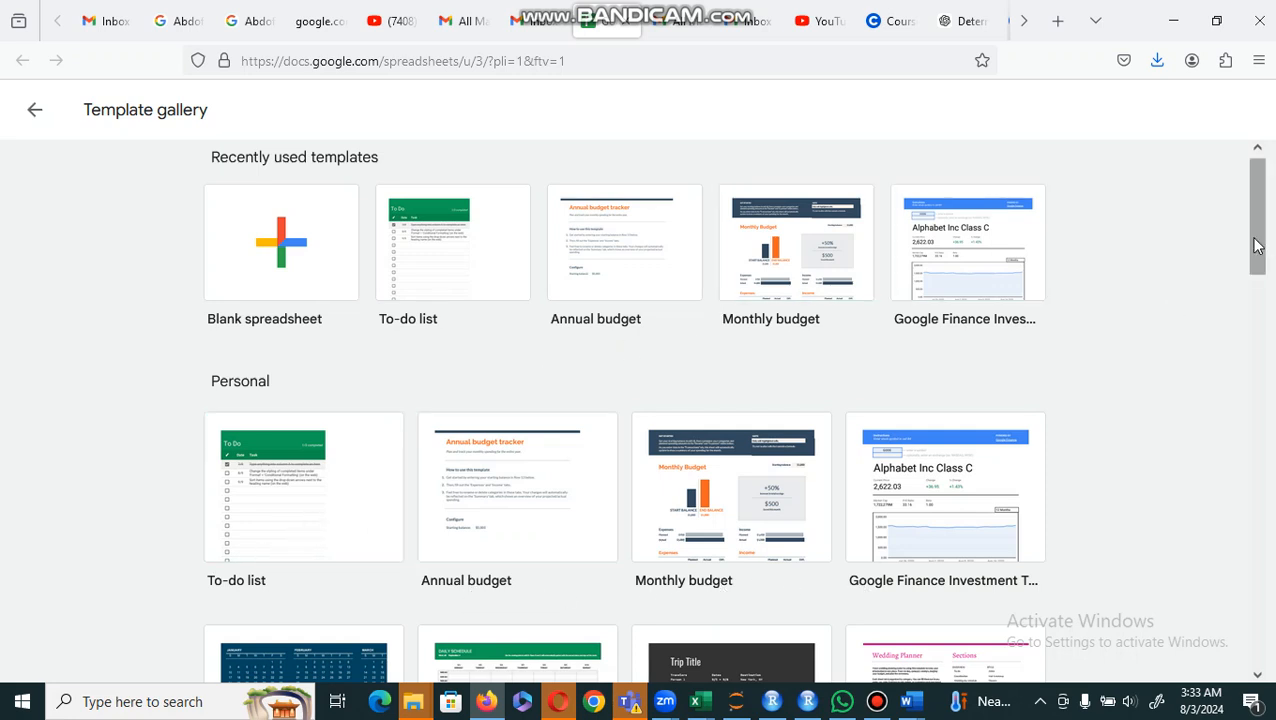
drag(1257, 242, 1199, 427)
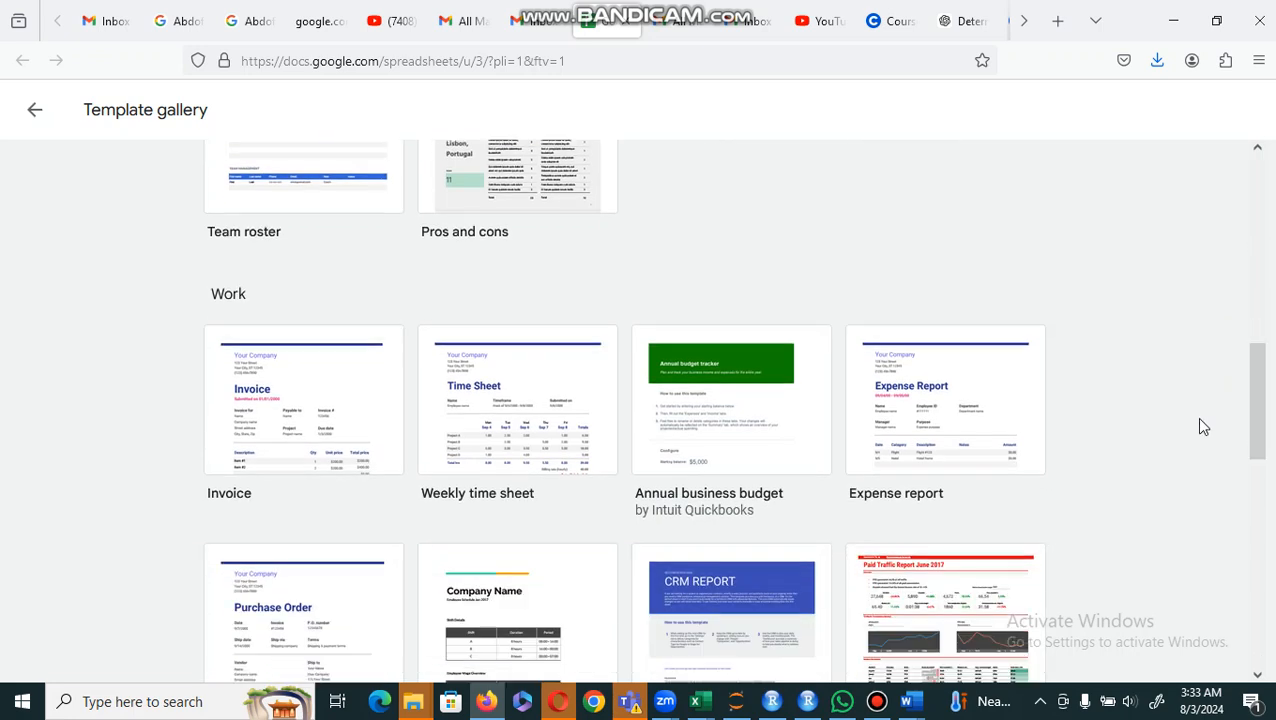
click(502, 447)
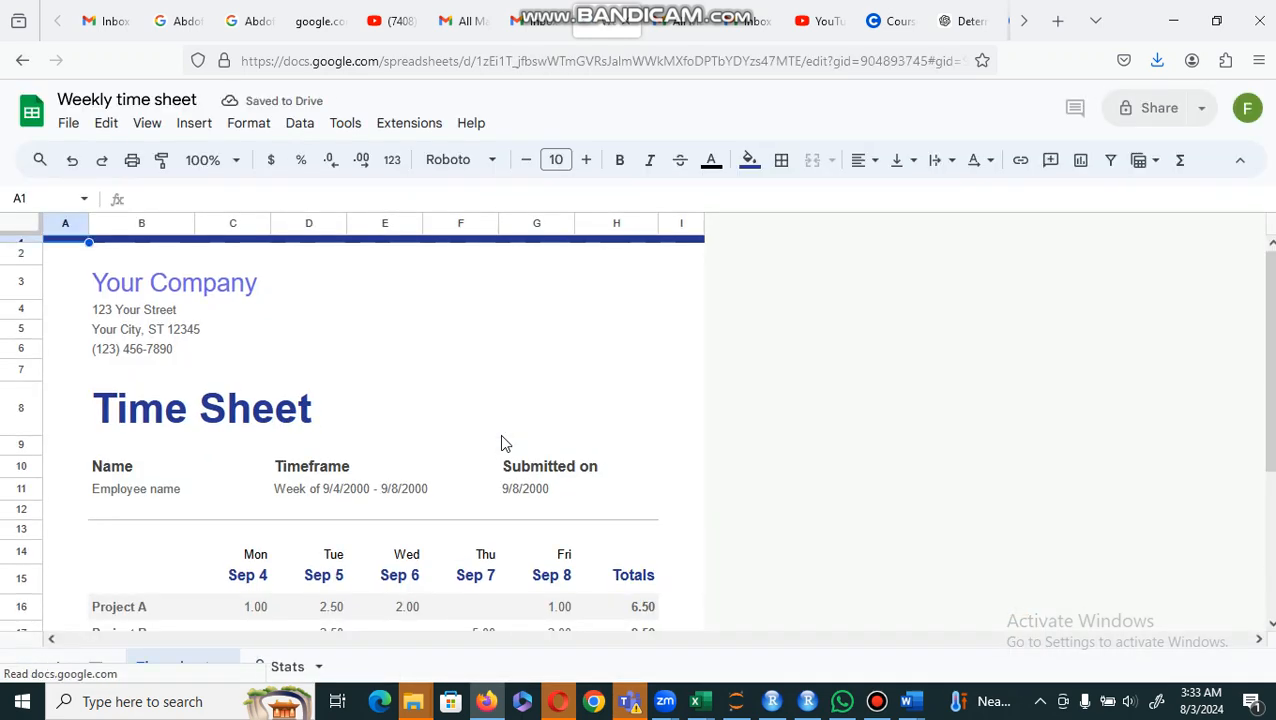
Step: Examine the time sheet's company heading, the formula behind the billing amount, and the Project A hours for Monday, Tuesday and Friday
click(150, 292)
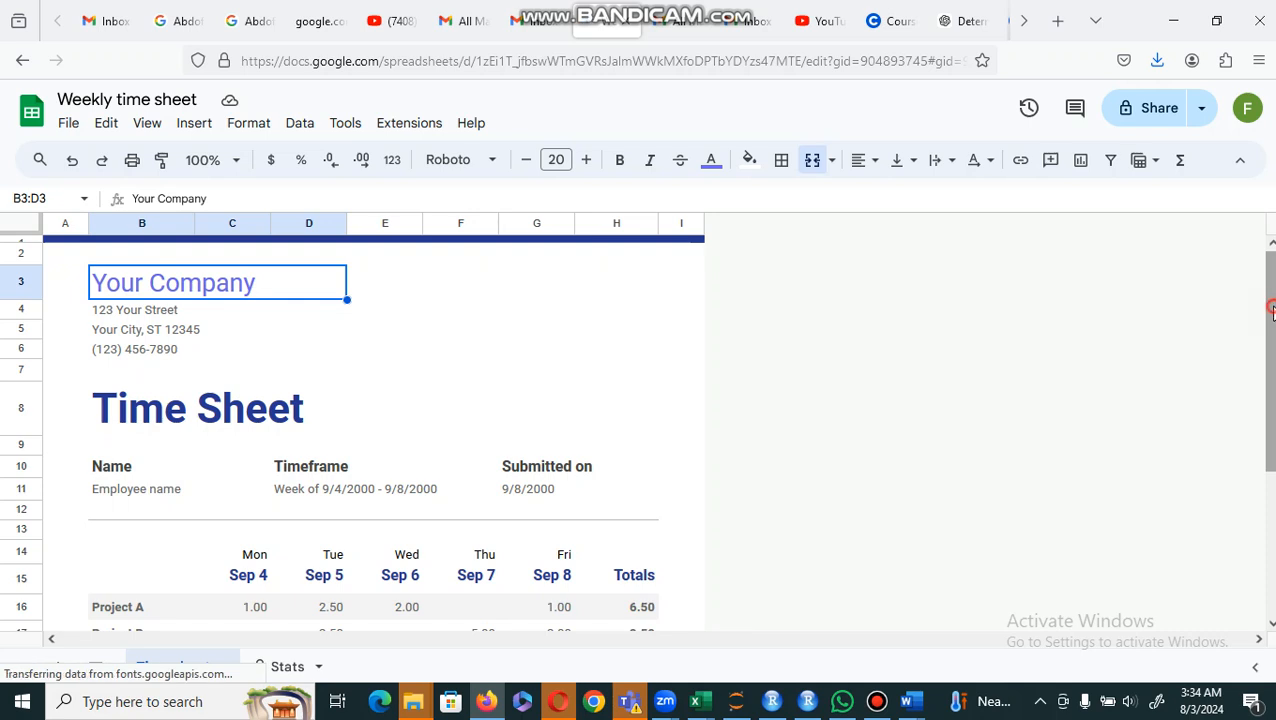
drag(1272, 310, 1262, 430)
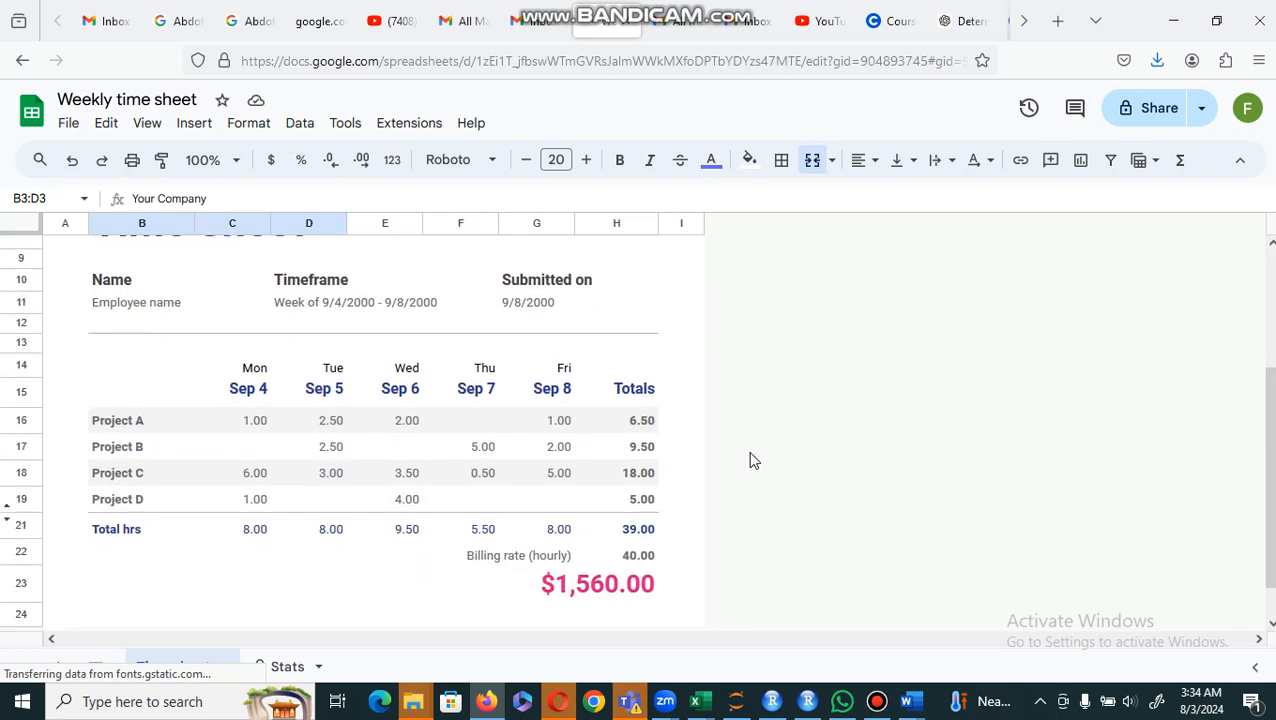
click(564, 588)
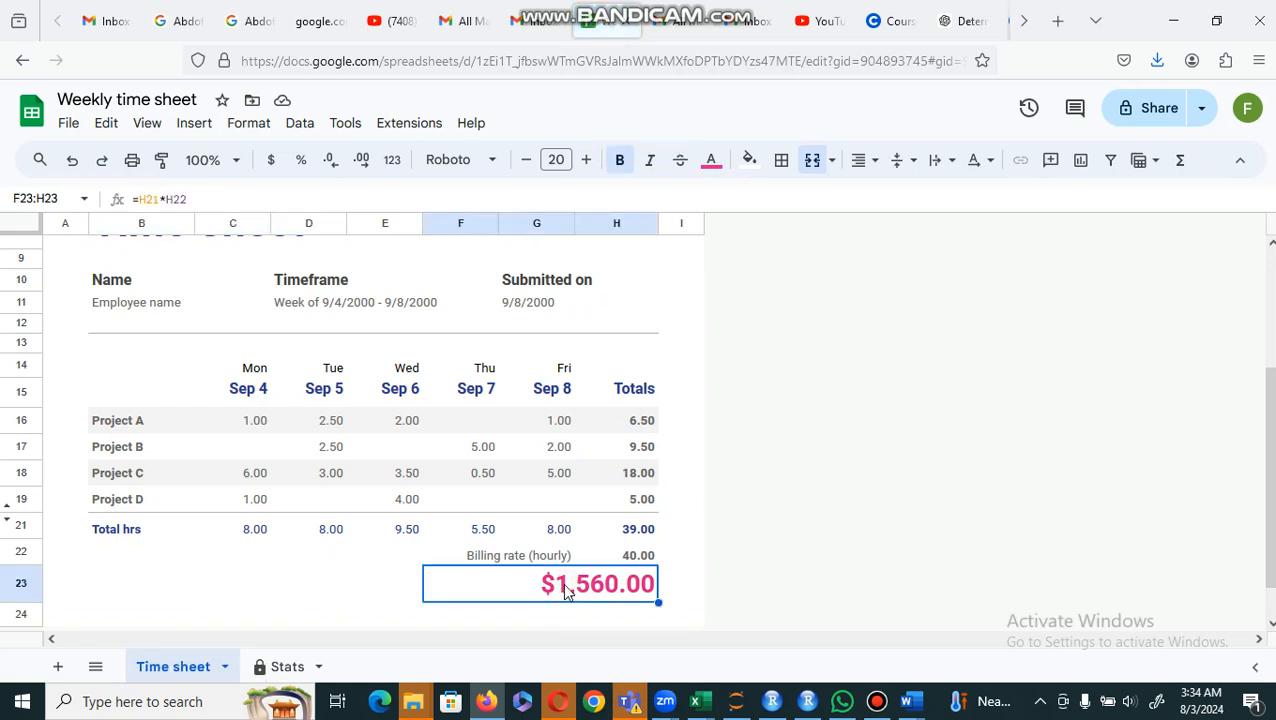
double_click(564, 588)
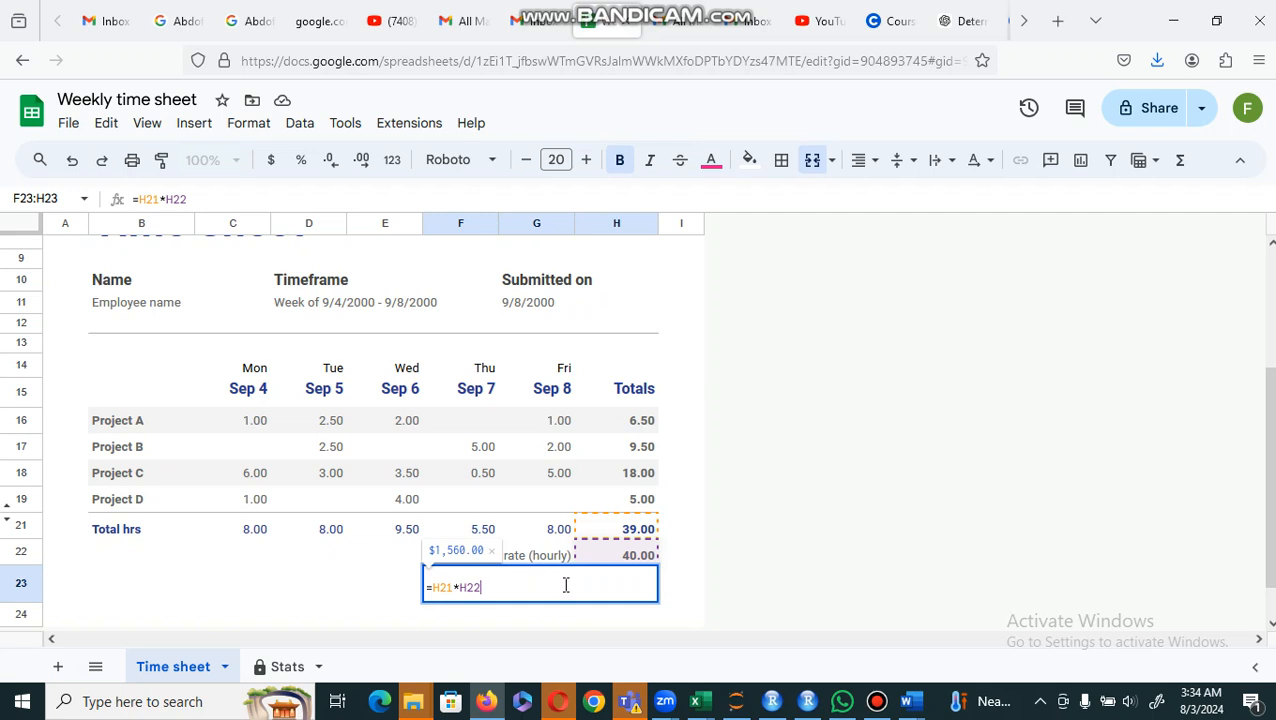
key(Return)
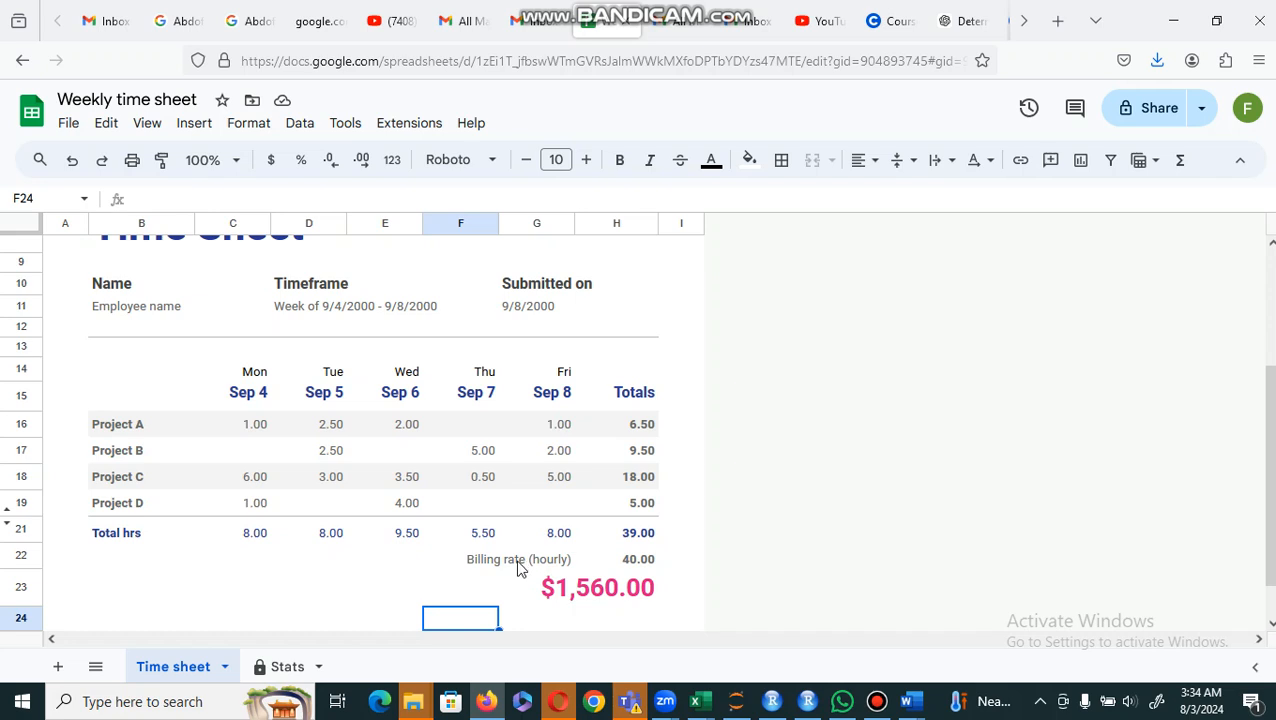
click(588, 598)
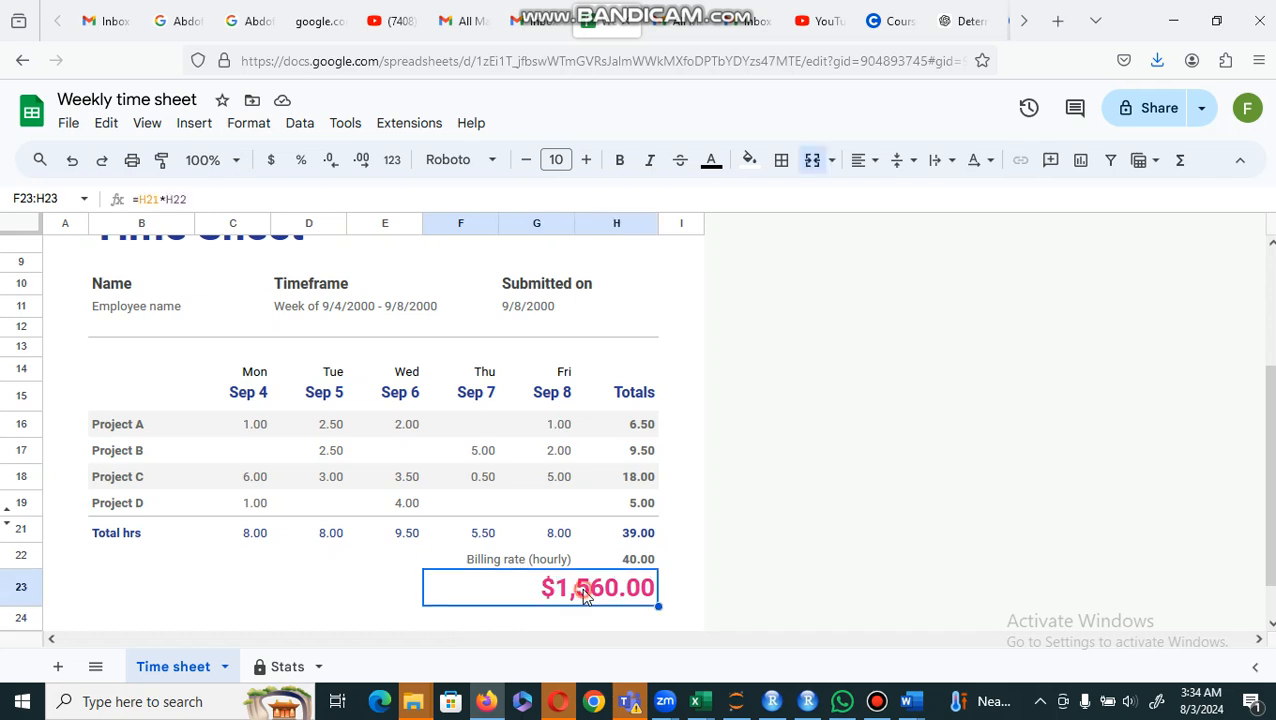
click(258, 432)
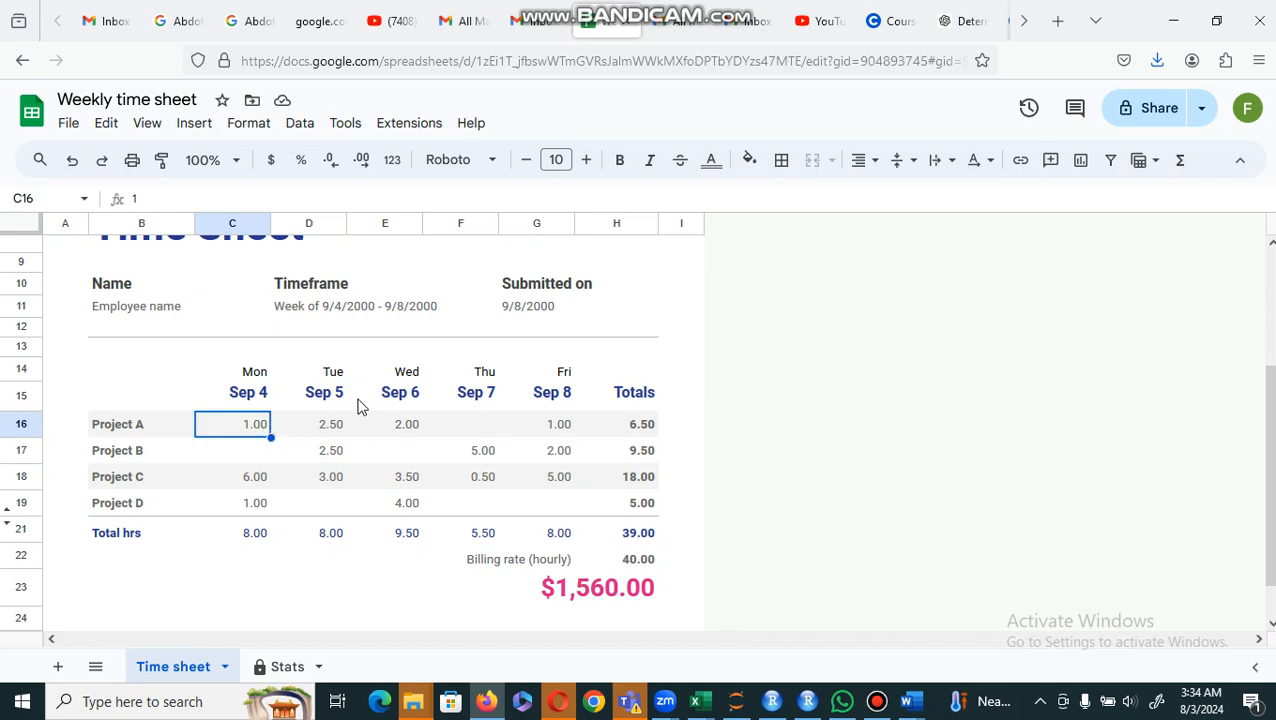
click(331, 426)
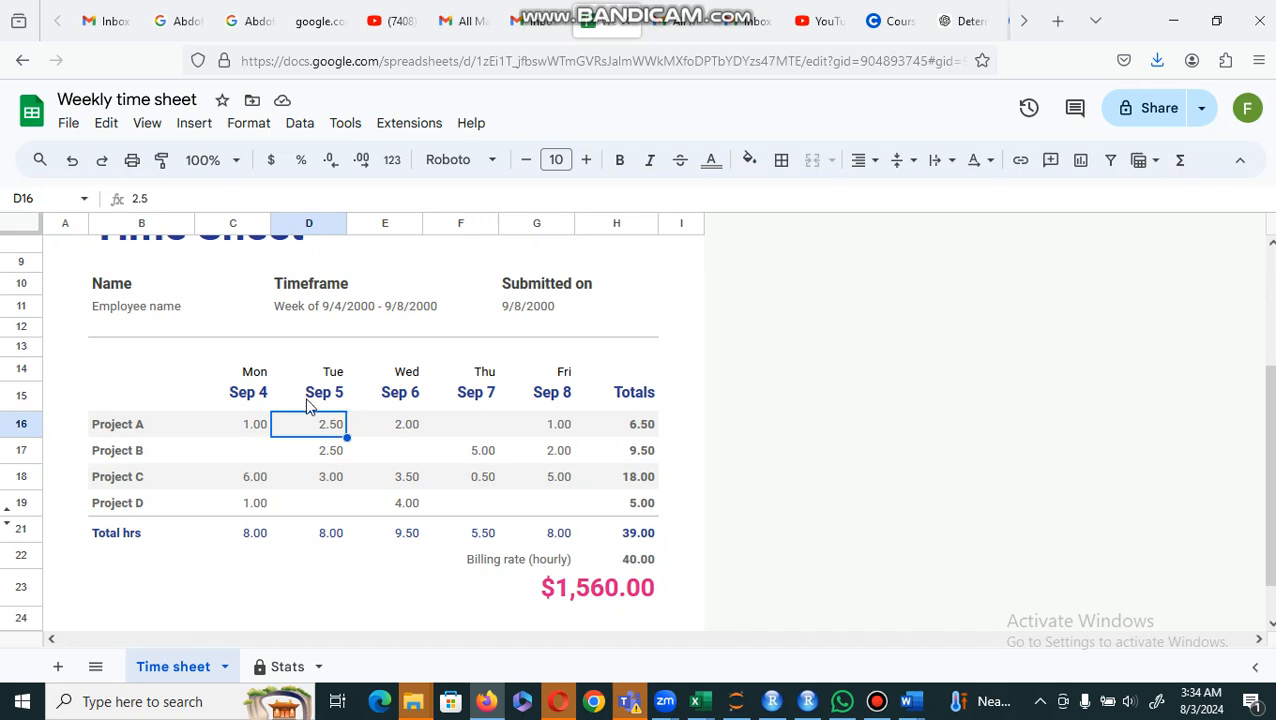
click(563, 425)
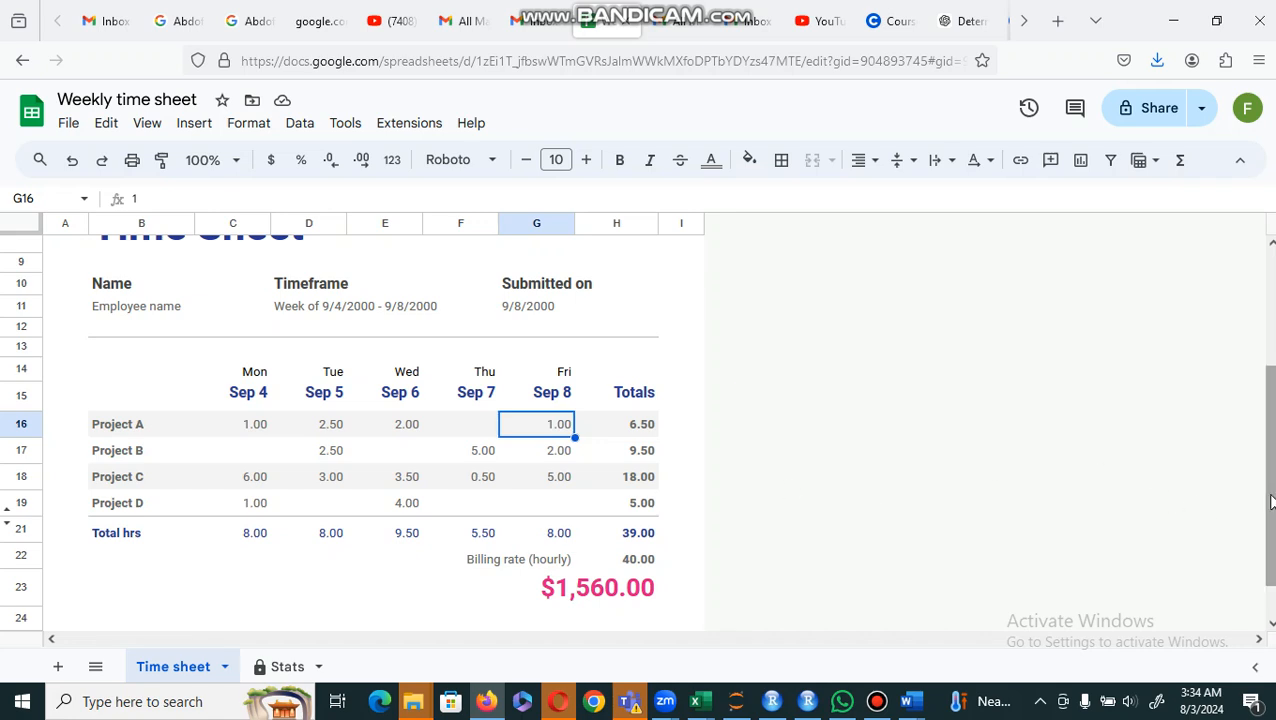
mouse_move(1268, 502)
mouse_down()
mouse_move(1270, 532)
mouse_move(1270, 496)
mouse_up()
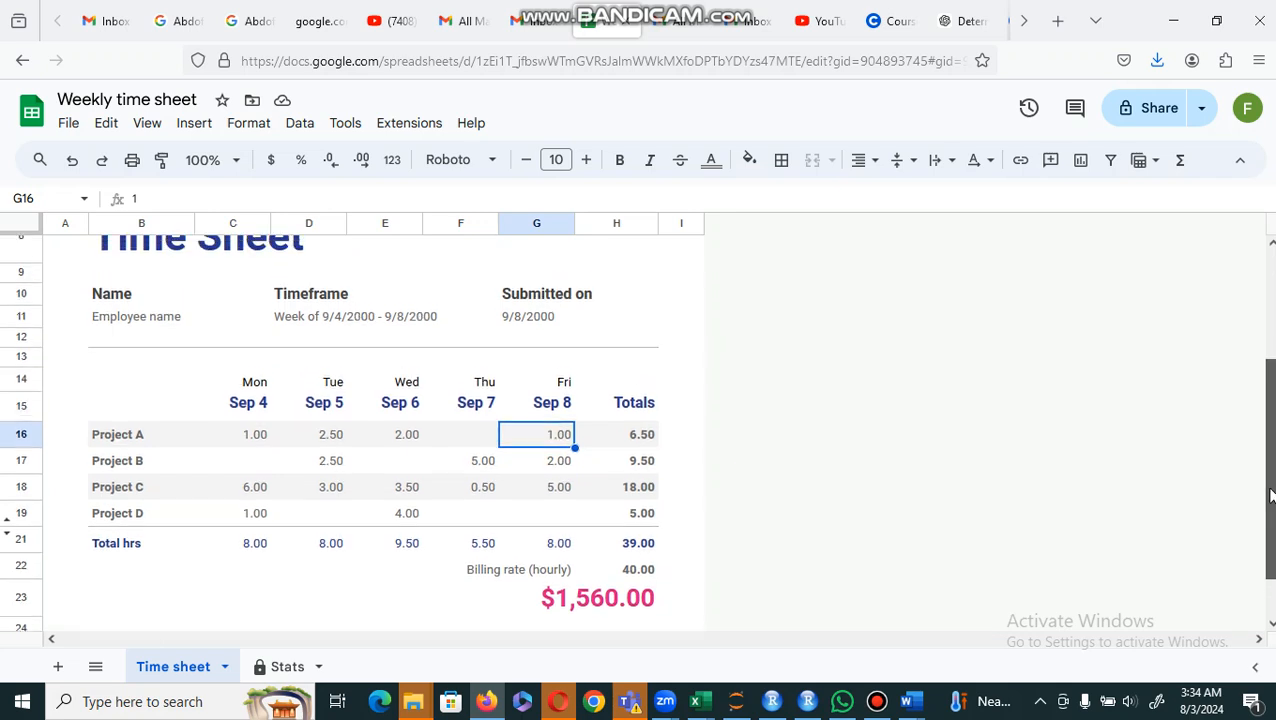
Step: Add a blank sheet to the Weekly time sheet file and return to the Time sheet
click(59, 668)
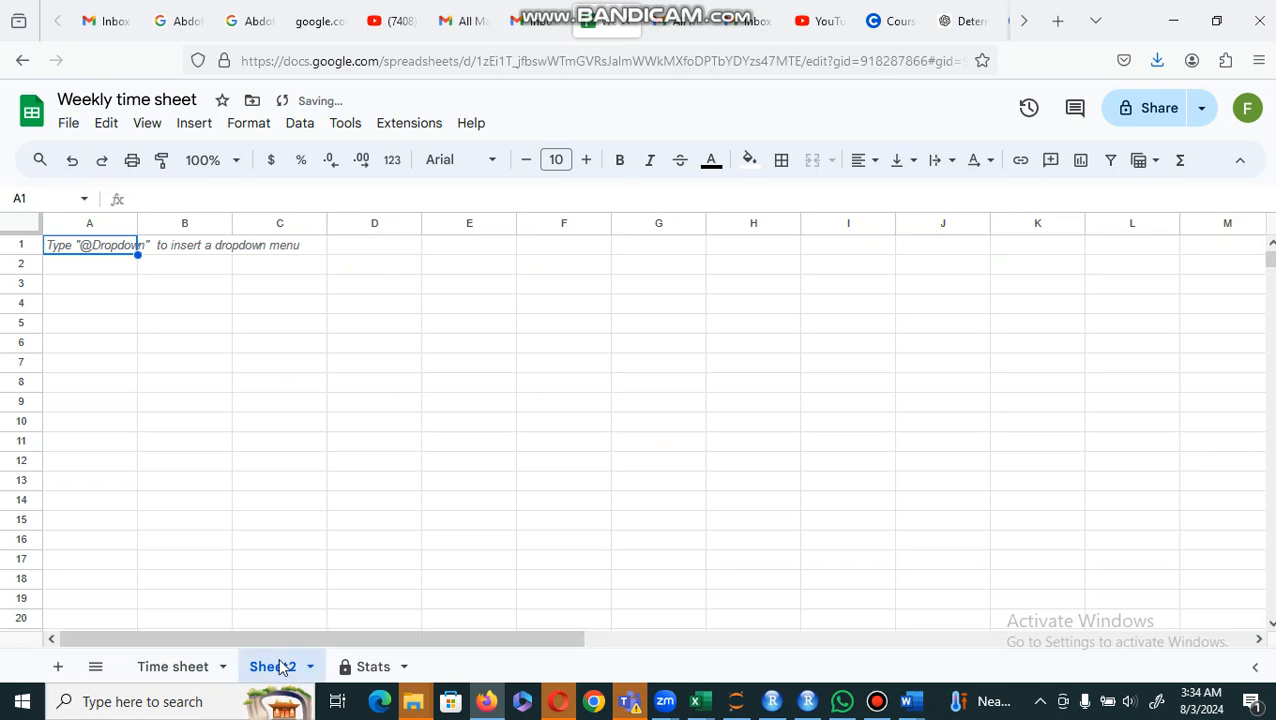
click(166, 668)
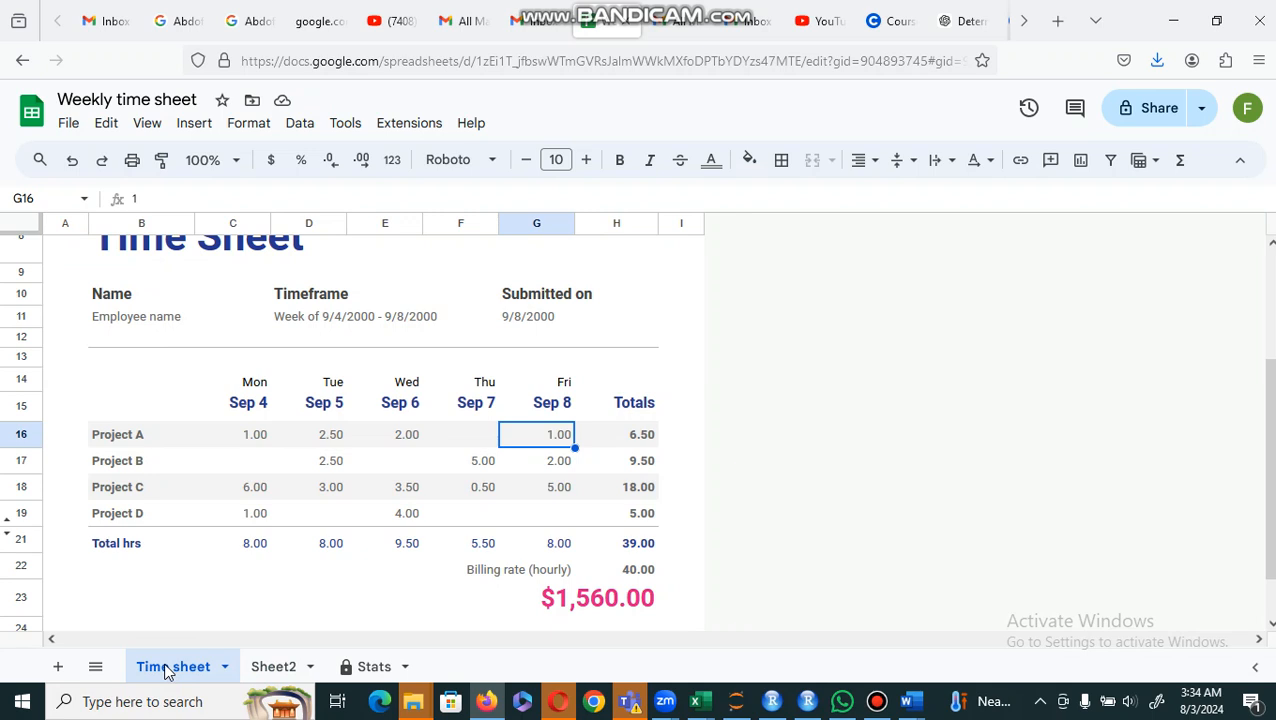
Step: Return to the template gallery, create a blank spreadsheet, and dismiss the Tables suggestions and the data extraction notice
click(23, 62)
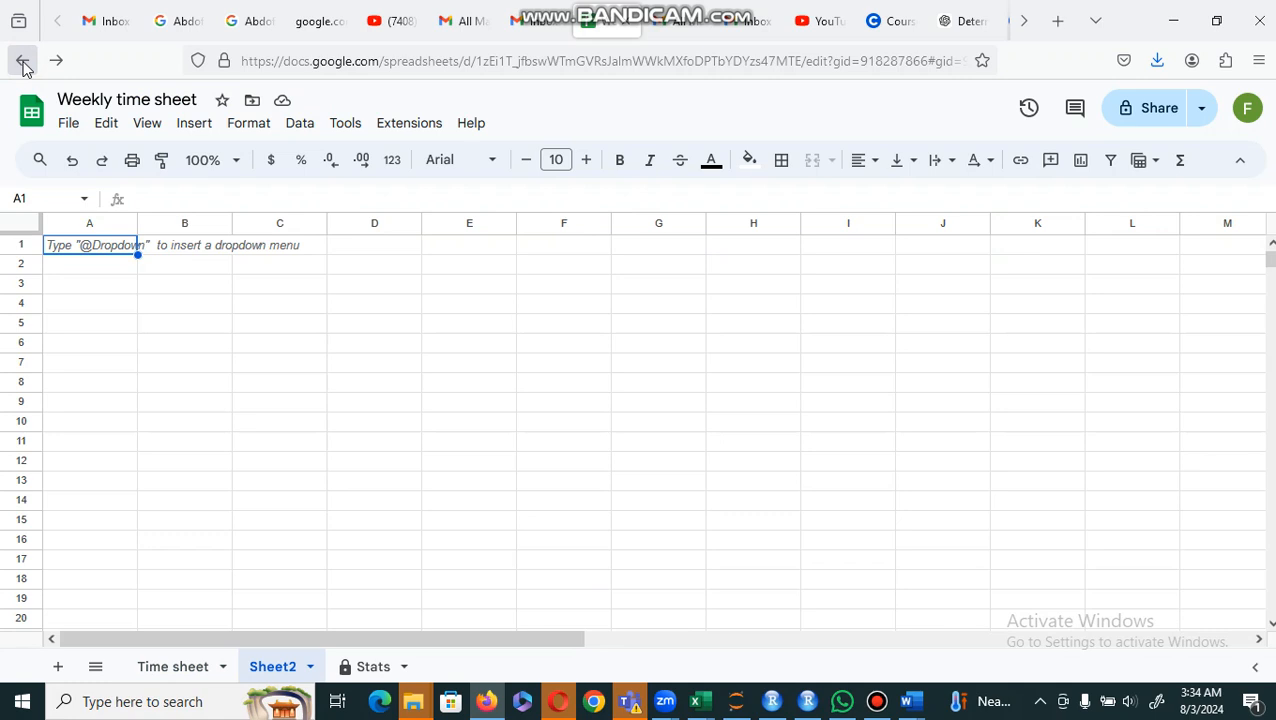
click(23, 62)
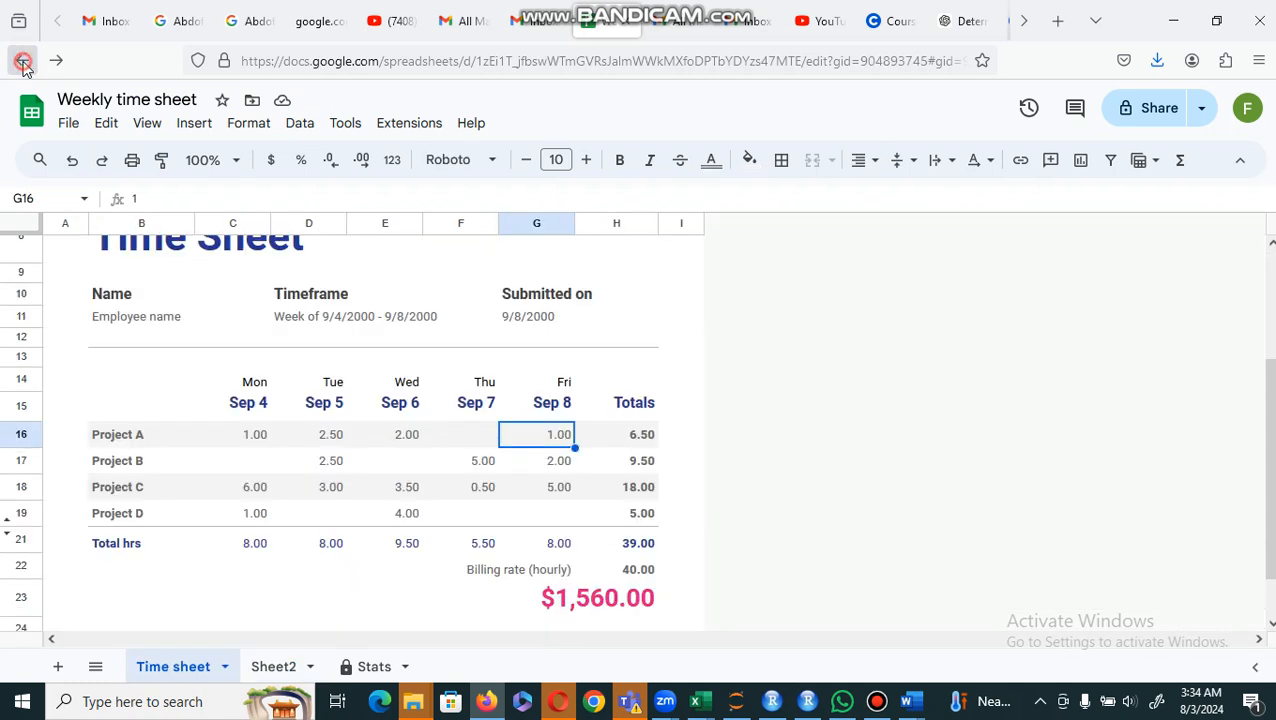
click(23, 62)
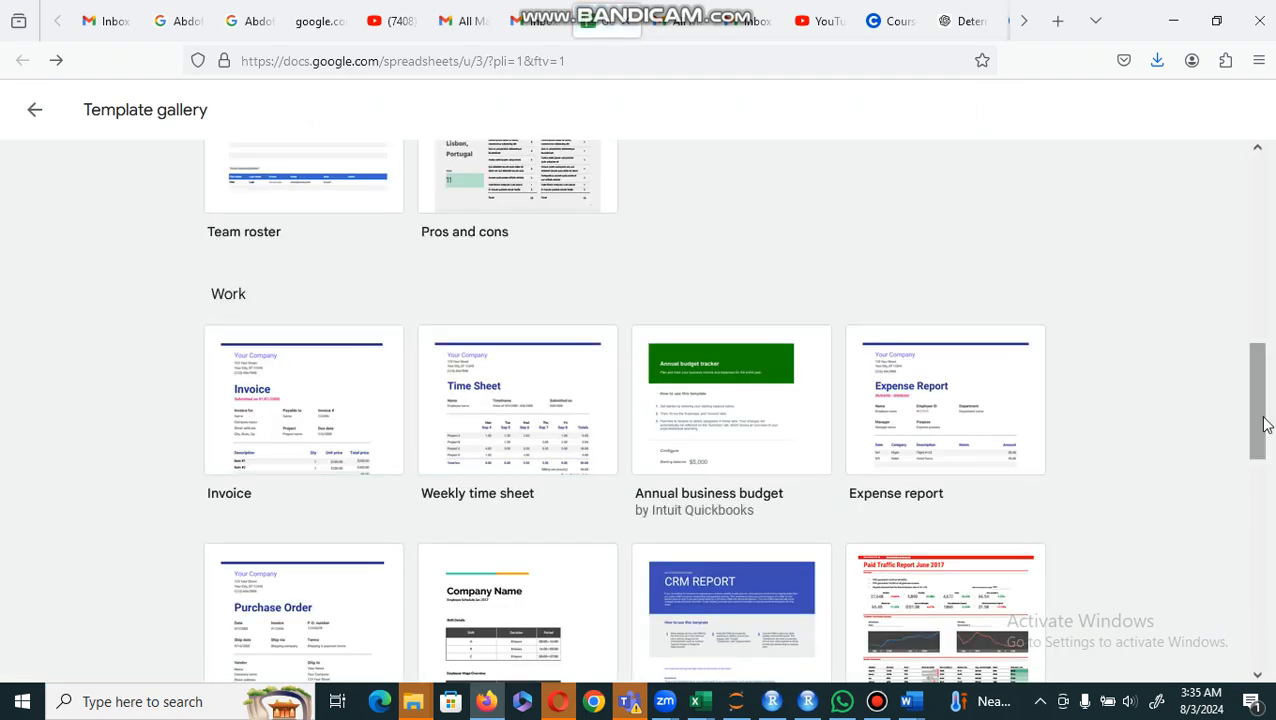
drag(1259, 421, 1260, 235)
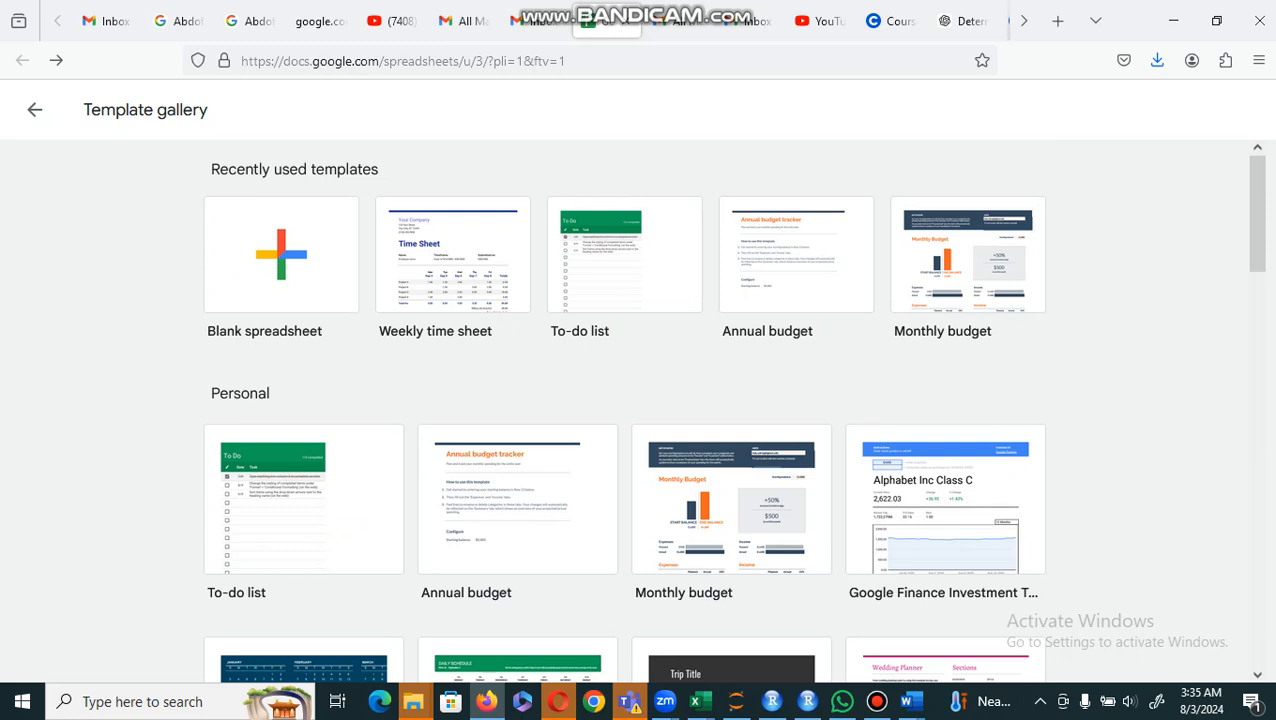
click(251, 272)
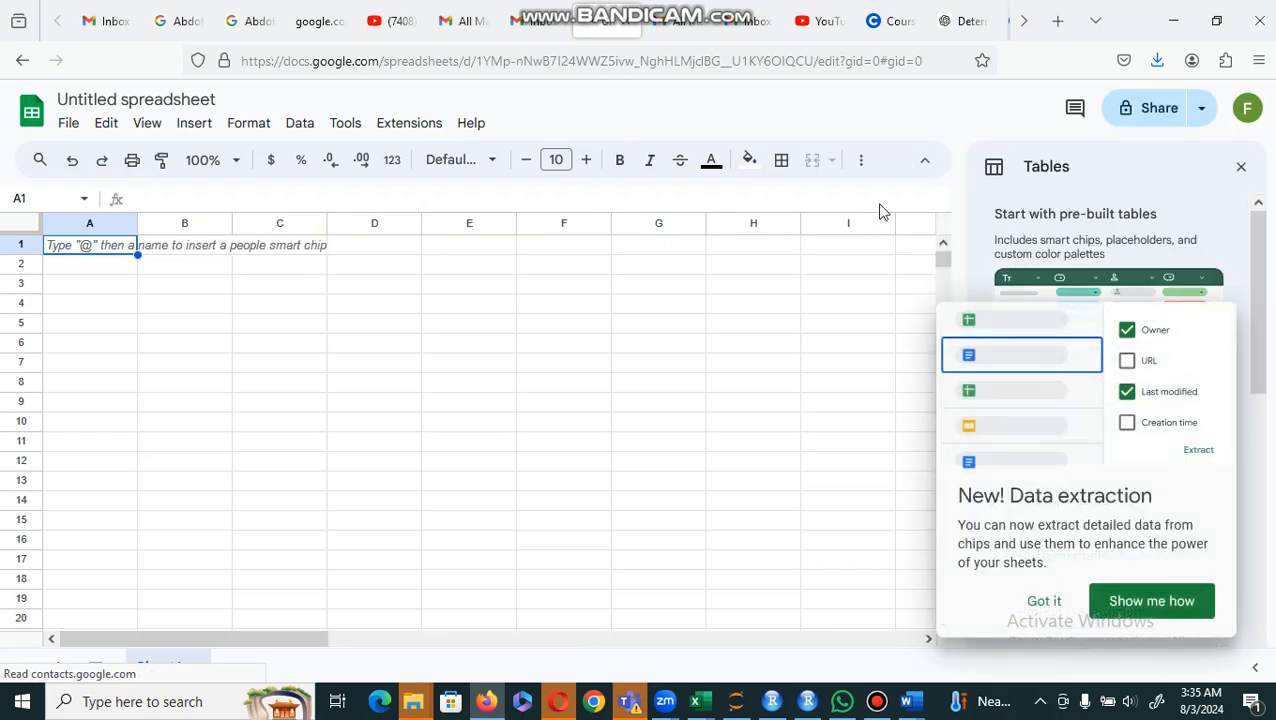
click(1241, 170)
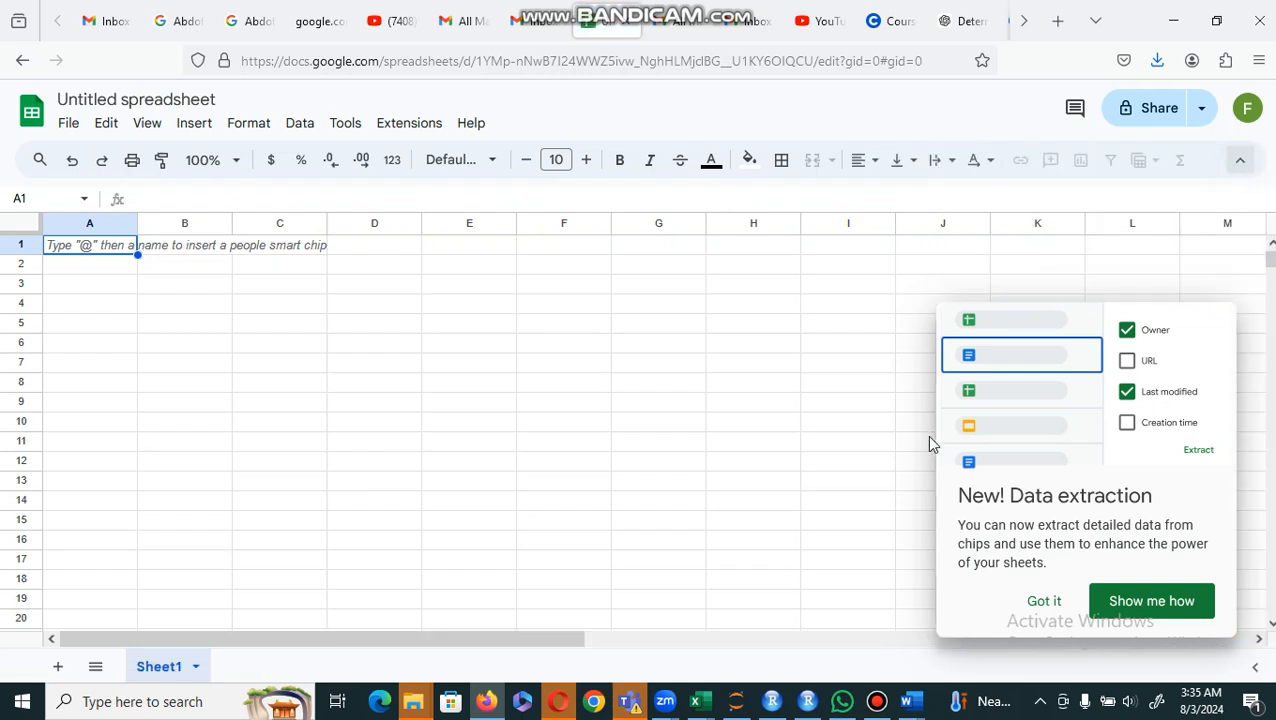
click(1044, 602)
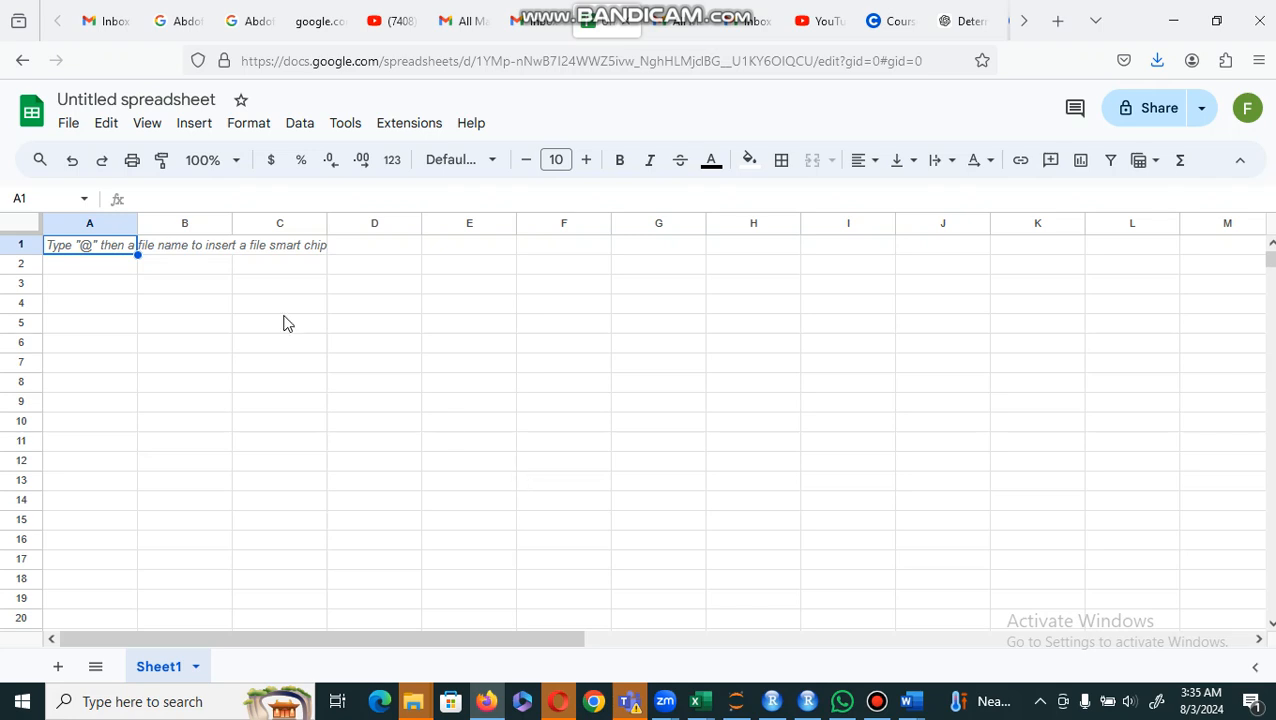
Step: Rename the untitled spreadsheet as Salary Sheet
click(184, 99)
double_click(184, 99)
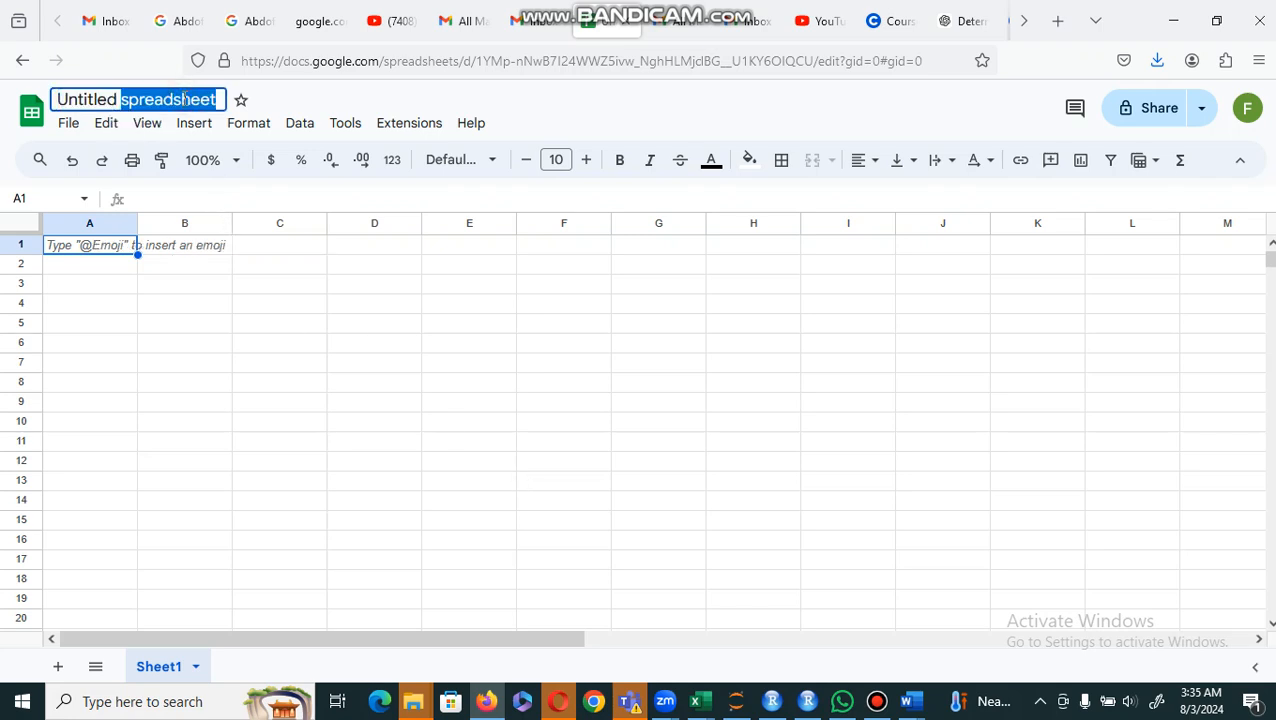
key(BackSpace)
key(BackSpace)
key(BackSpace)
key(BackSpace)
key(BackSpace)
key(BackSpace)
key(BackSpace)
key(BackSpace)
key(BackSpace)
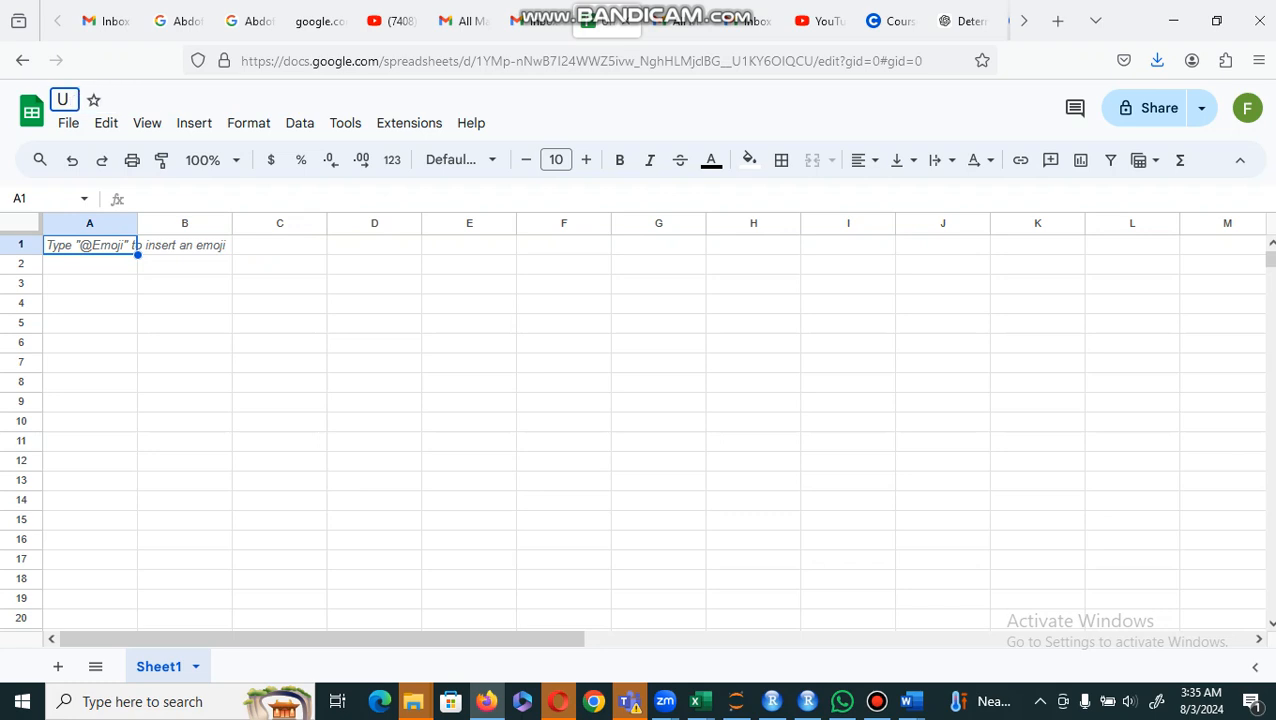
key(BackSpace)
text(Salar)
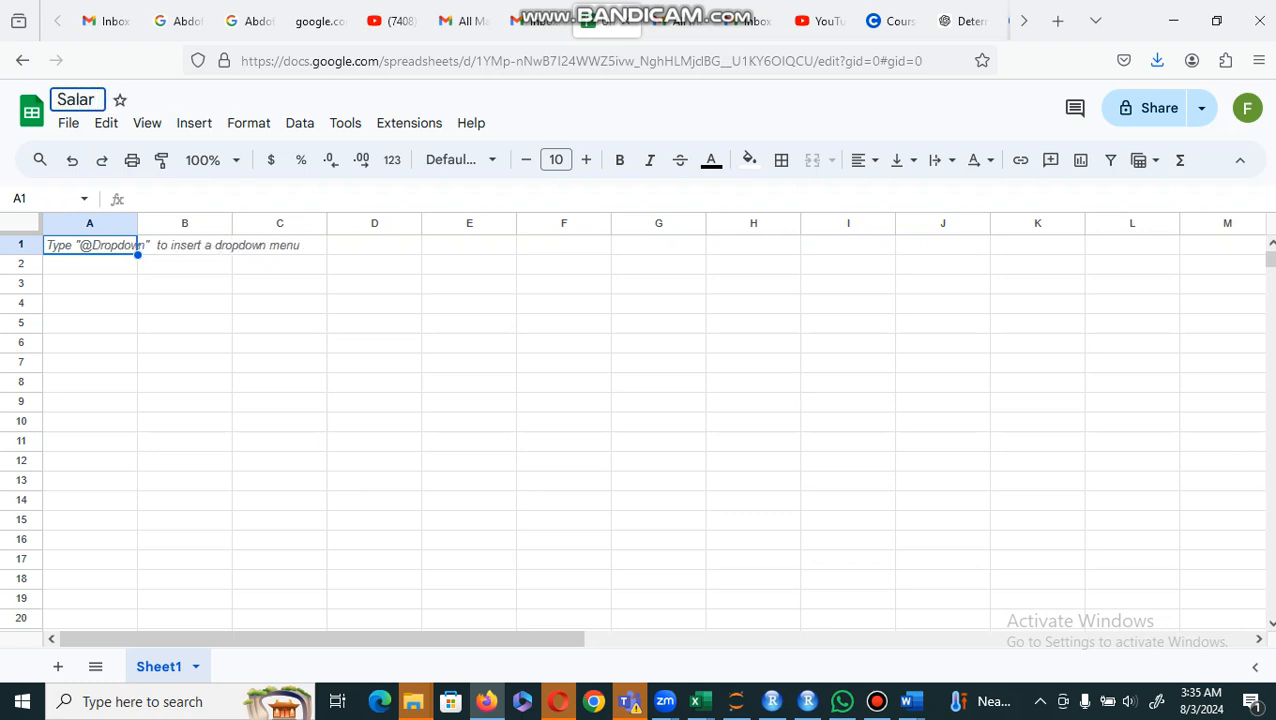
text(y Shett)
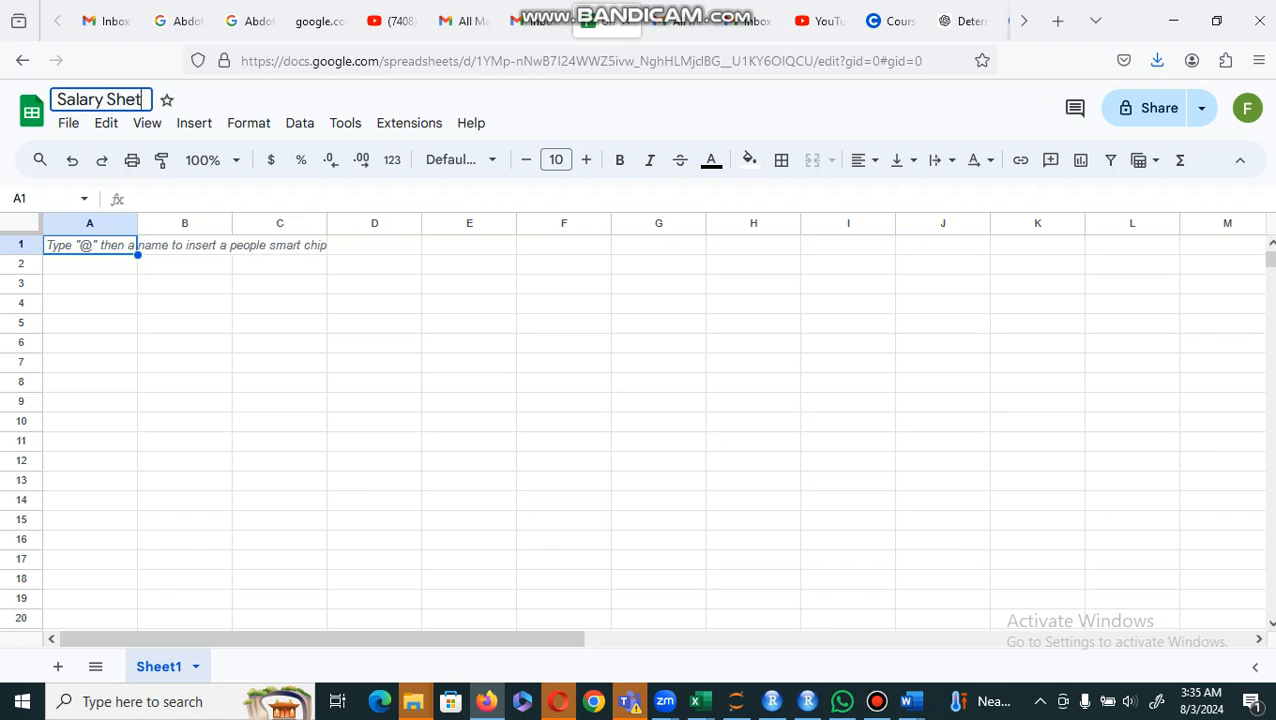
key(BackSpace)
key(BackSpace)
text(et)
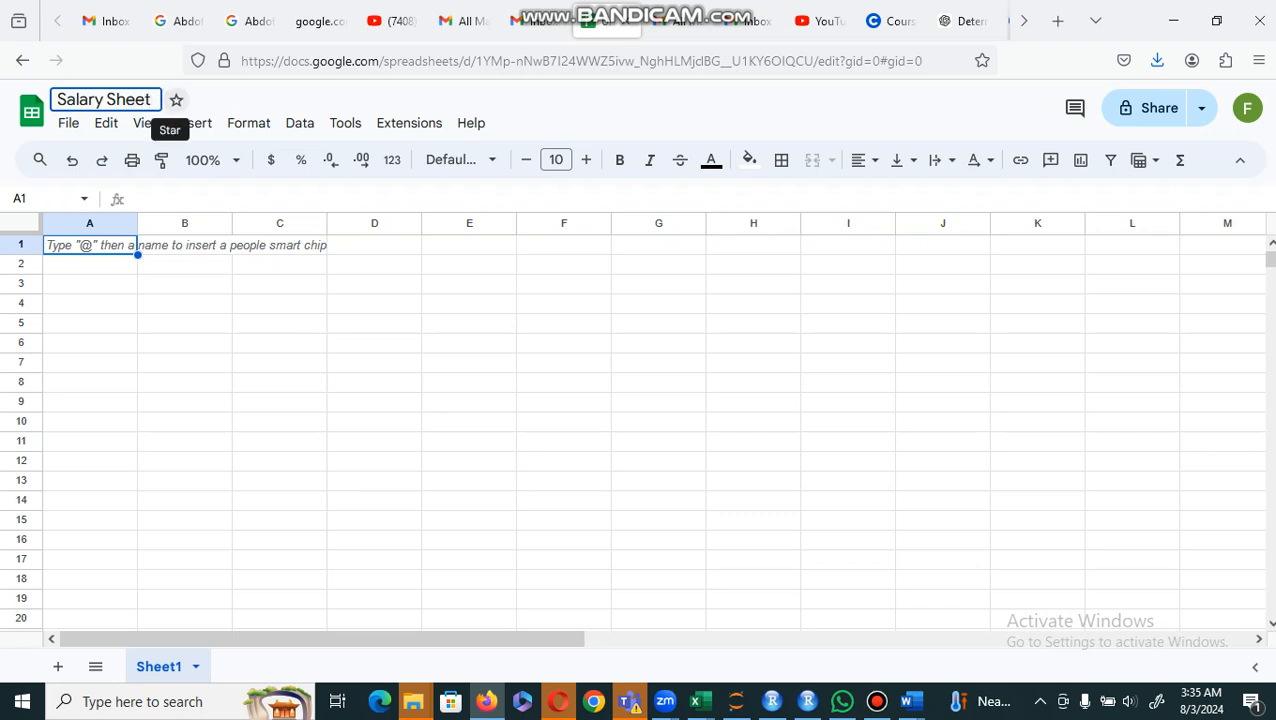
click(157, 327)
Step: Enter the column heading "Emp. ID" in cell A1
click(71, 254)
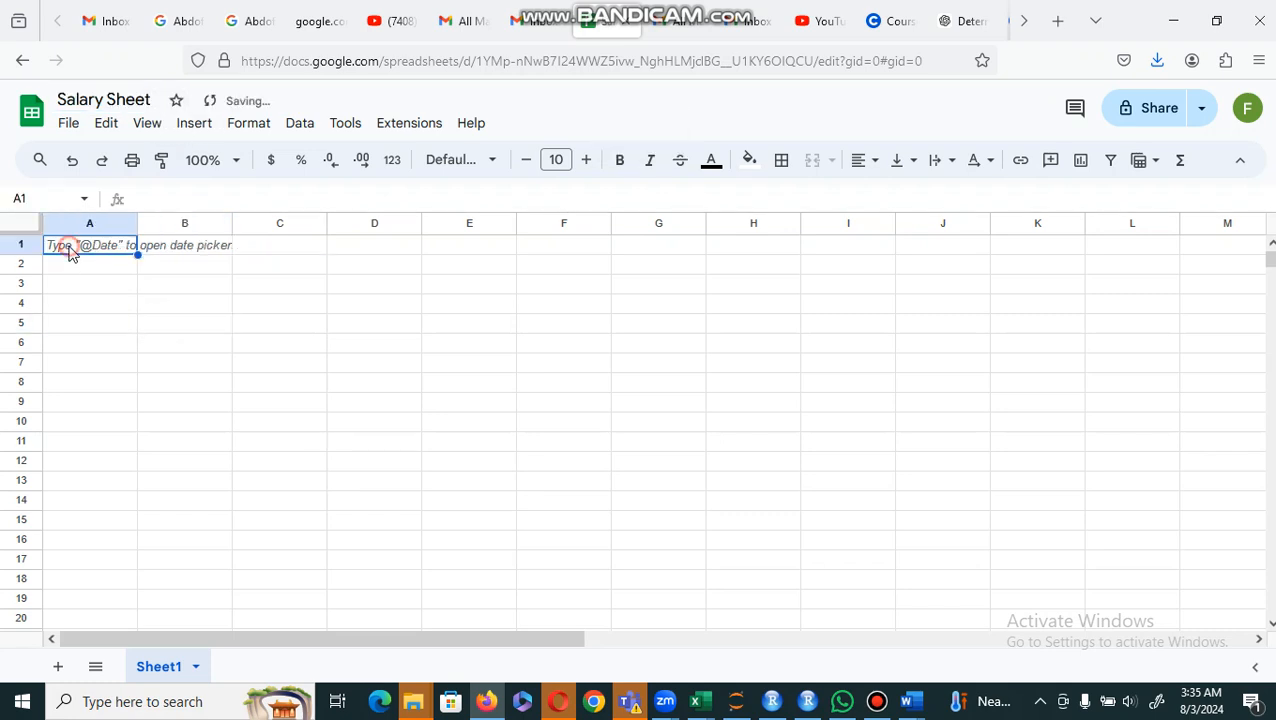
text(Em)
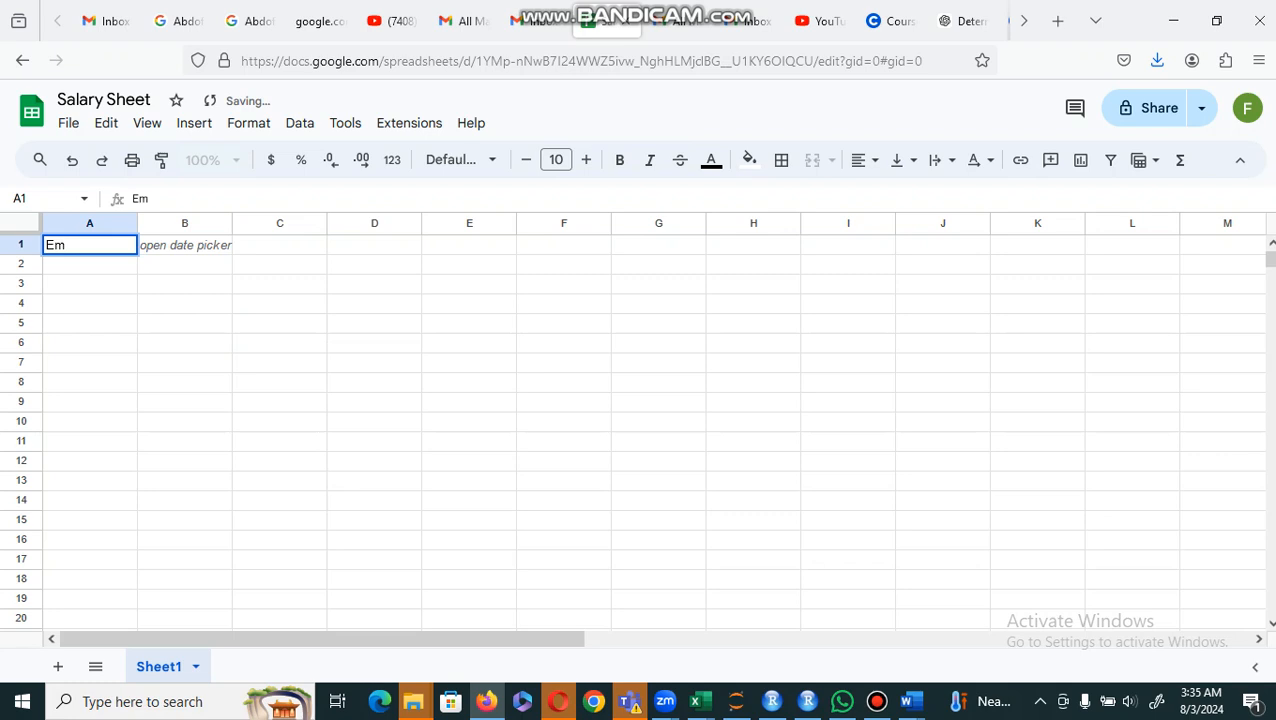
text(p. ID)
click(172, 250)
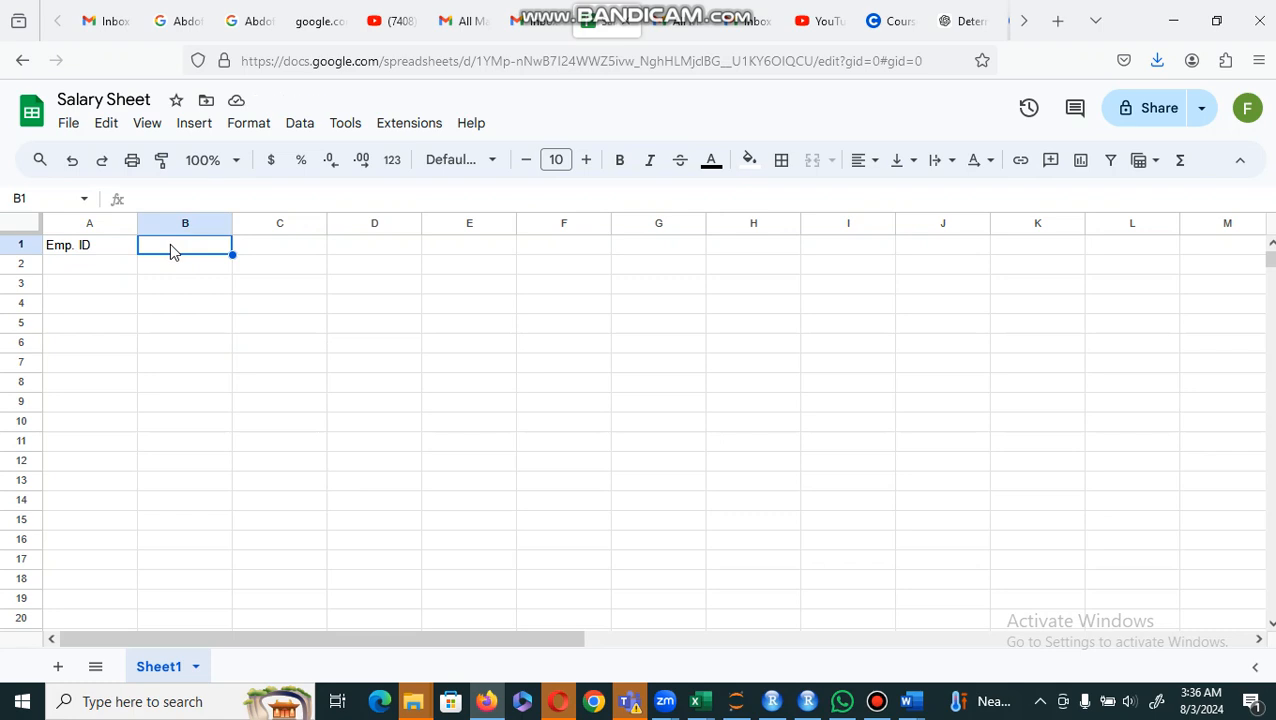
click(68, 124)
mouse_move(160, 128)
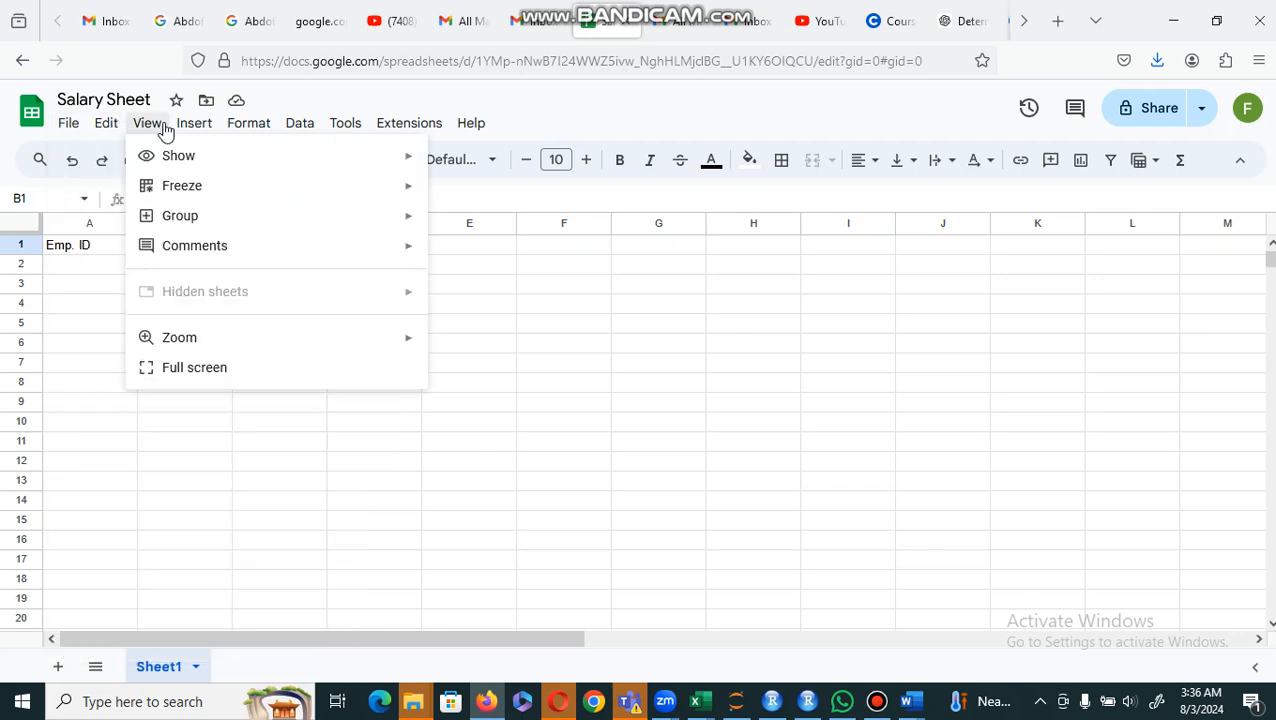
mouse_move(258, 124)
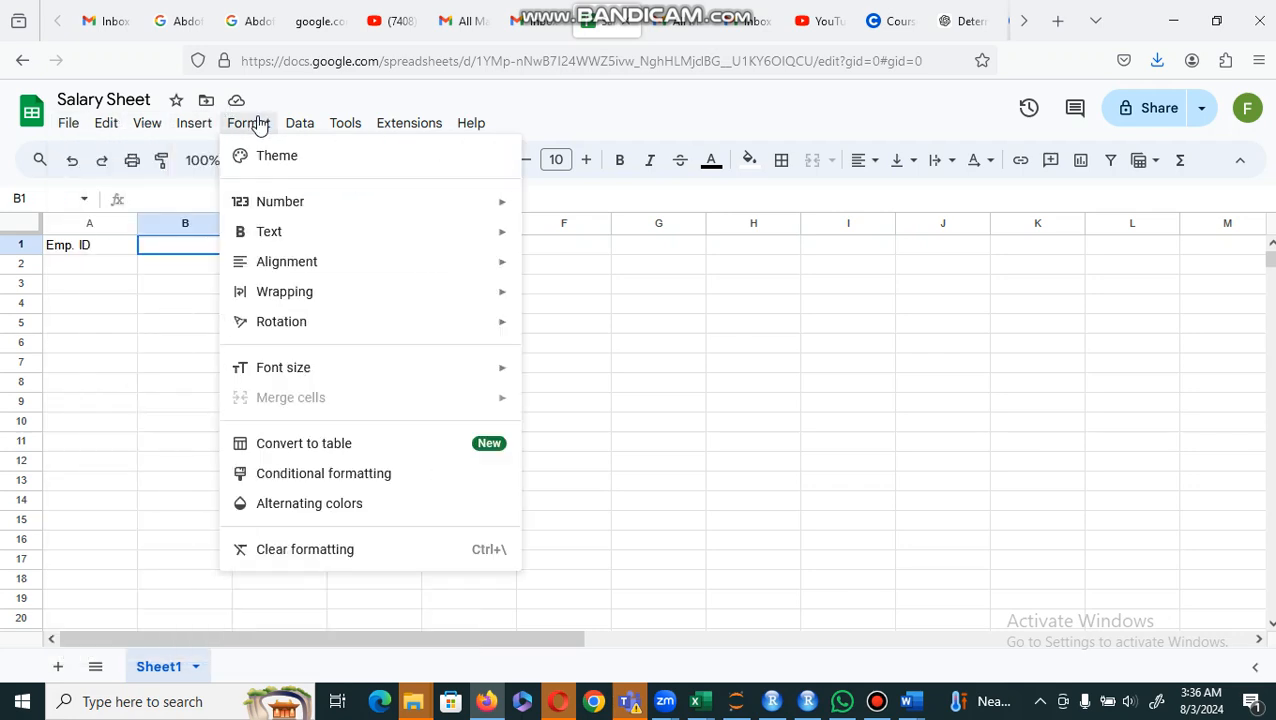
mouse_move(346, 128)
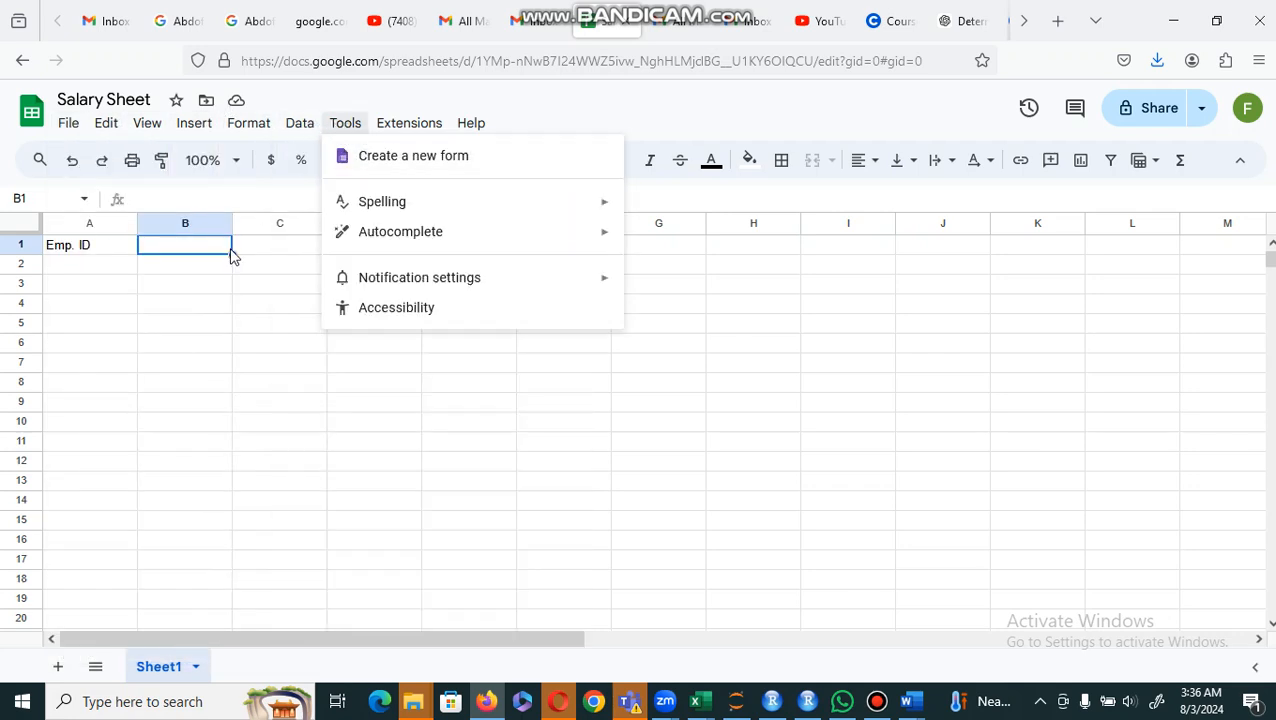
click(92, 254)
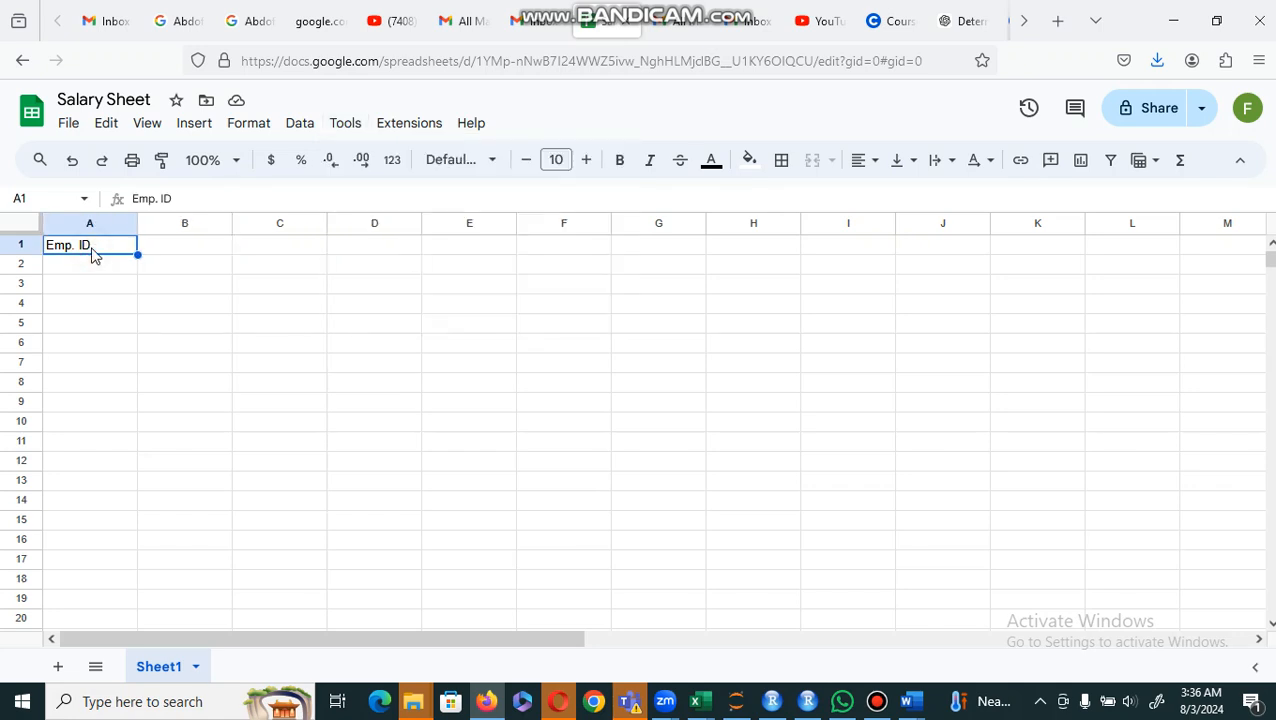
Step: Enter the column heading "First Name" in cell B1
click(176, 255)
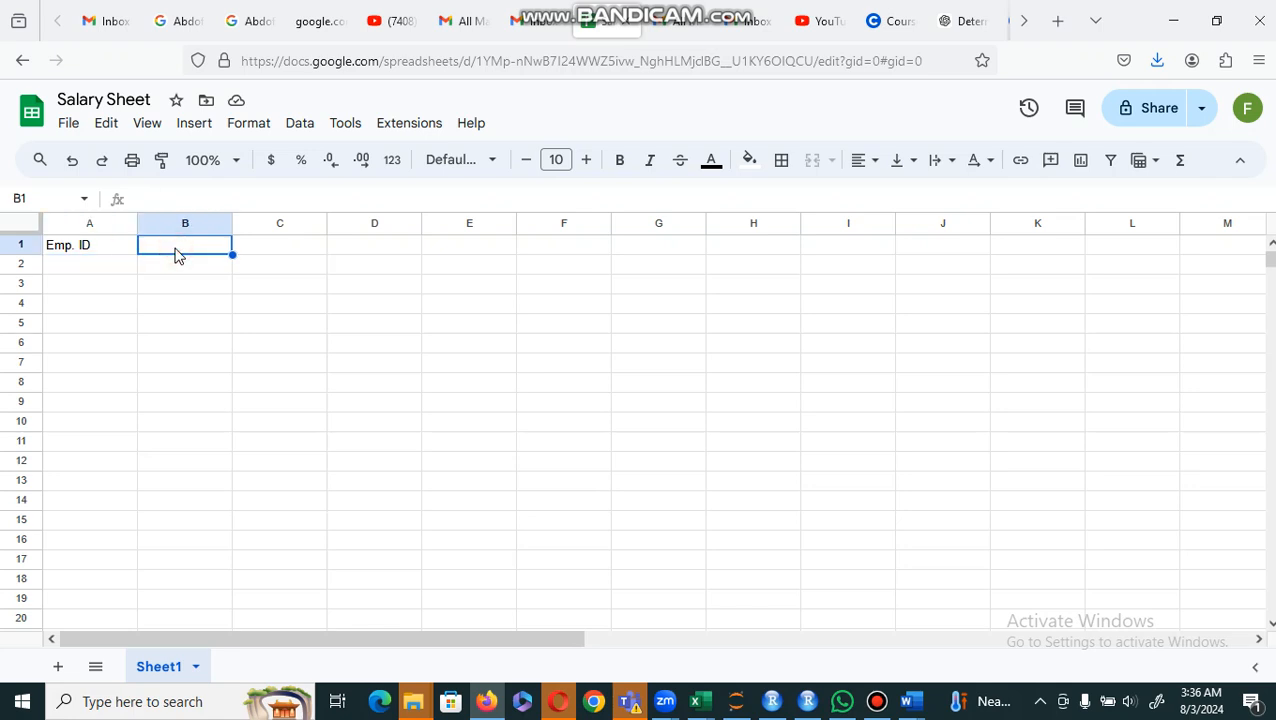
text(Firts)
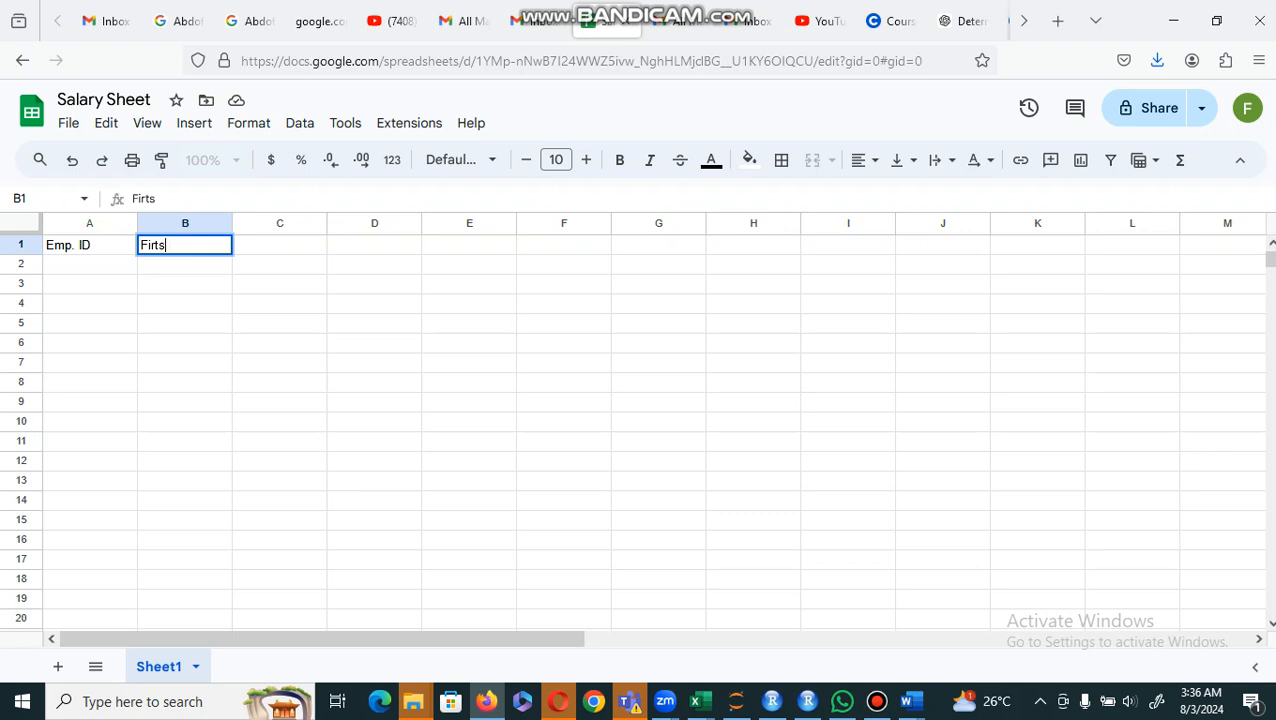
key(BackSpace)
key(BackSpace)
key(BackSpace)
text(rst Name)
key(BackSpace)
key(BackSpace)
key(BackSpace)
text(s)
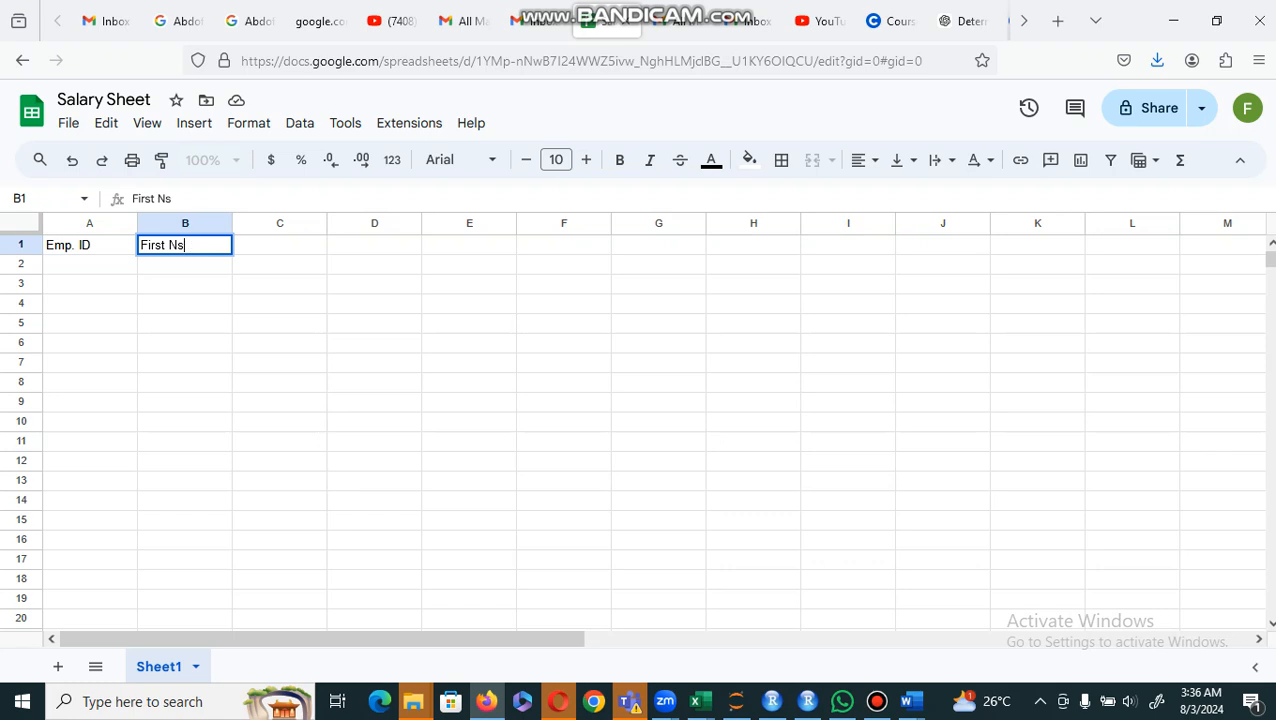
key(BackSpace)
text(ame)
key(Tab)
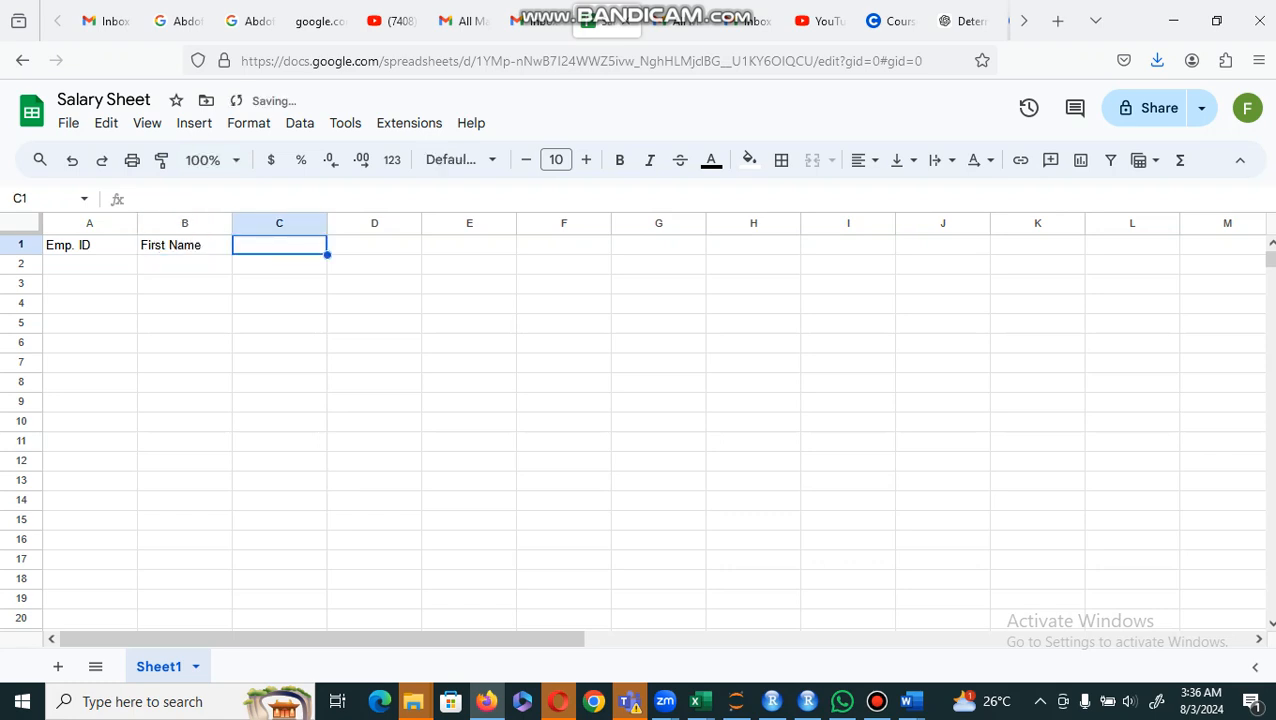
Step: Enter the column headings "Last Name" in cell C1 and "Department" in cell D1
text(Last)
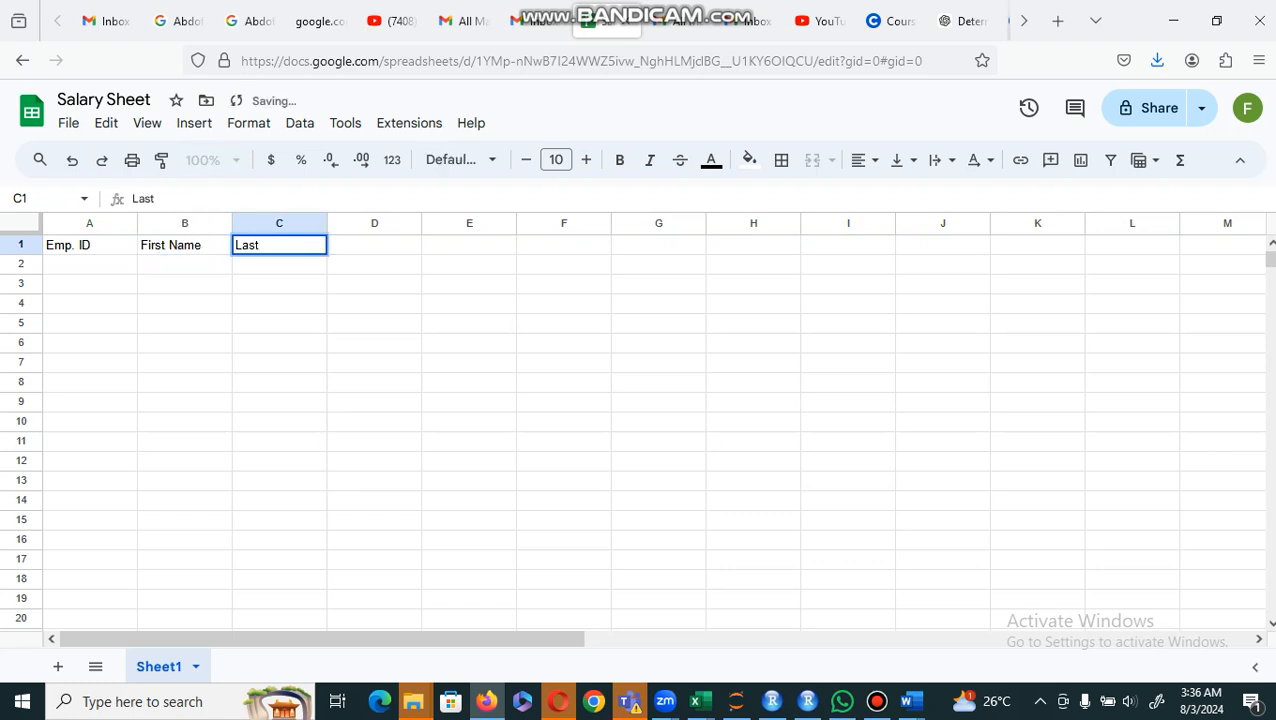
text( Name)
key(Tab)
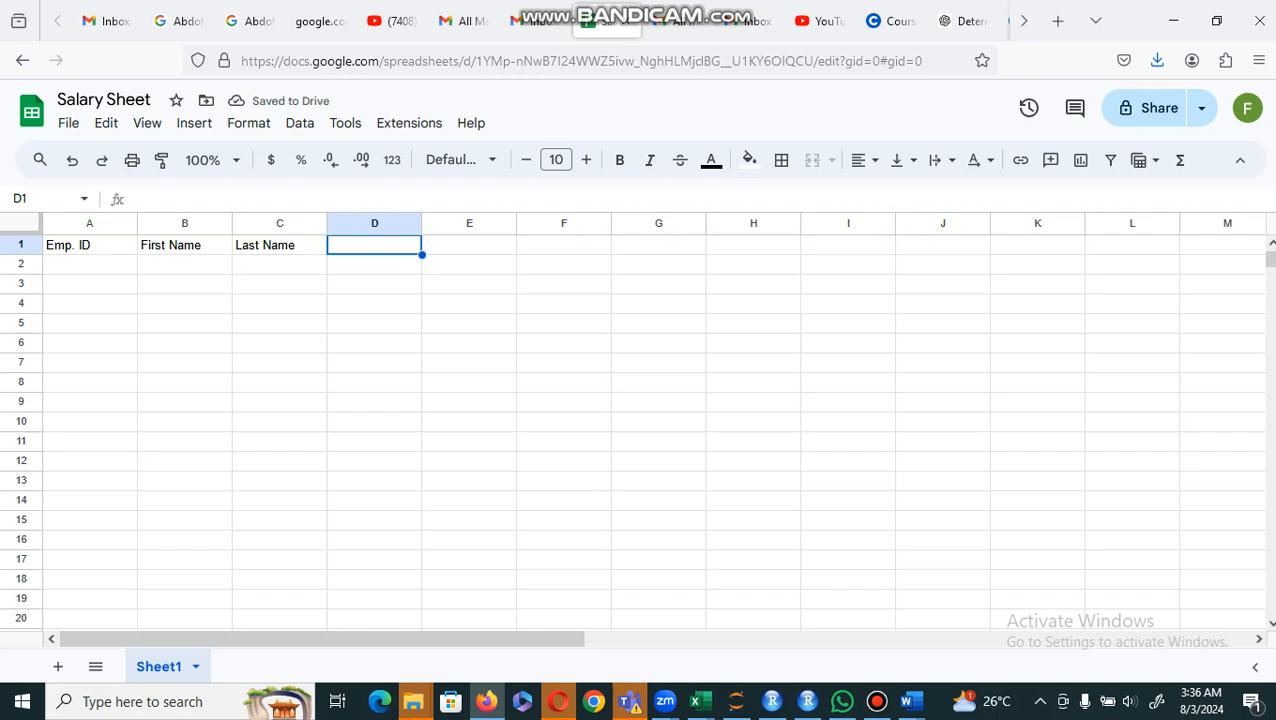
text(Dep)
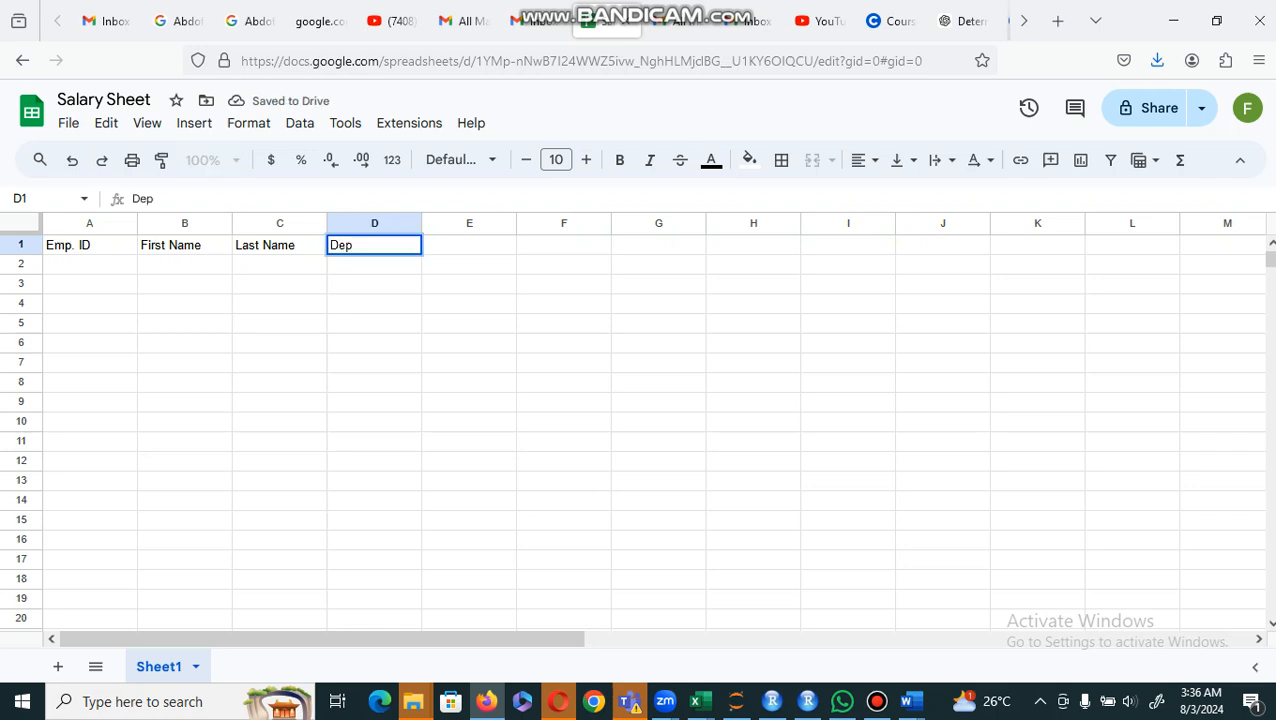
text(artment)
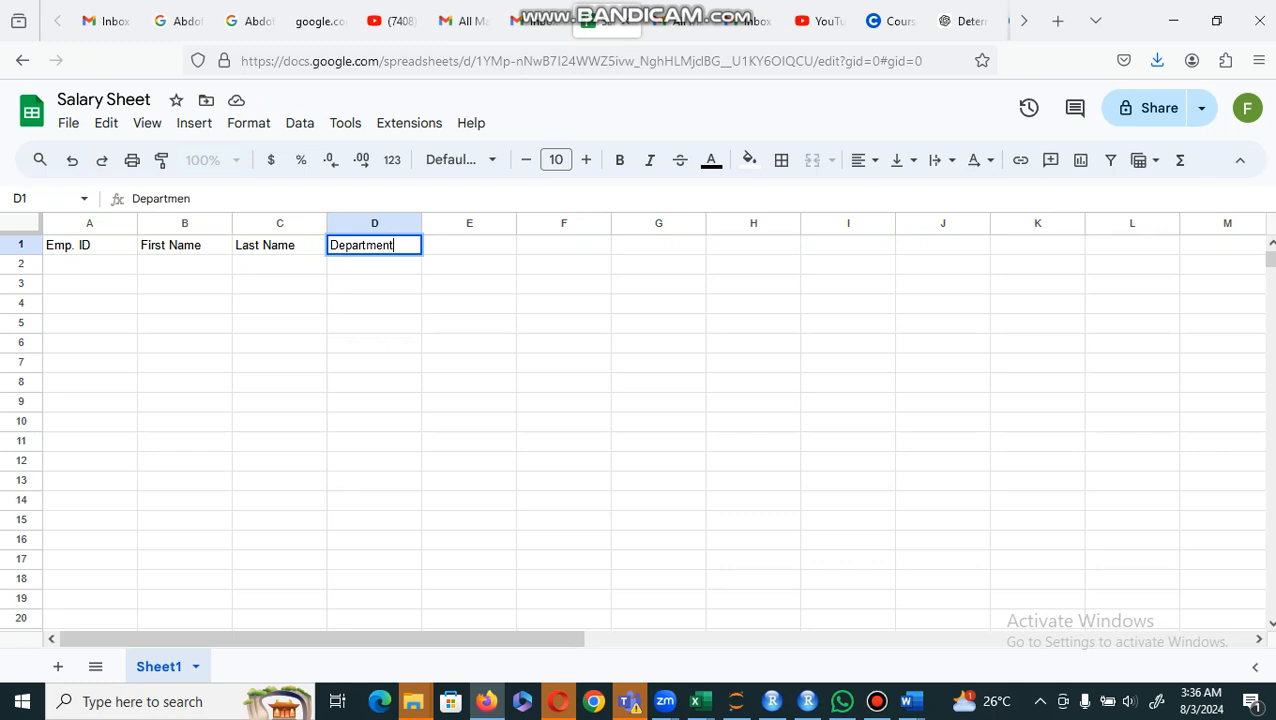
key(Tab)
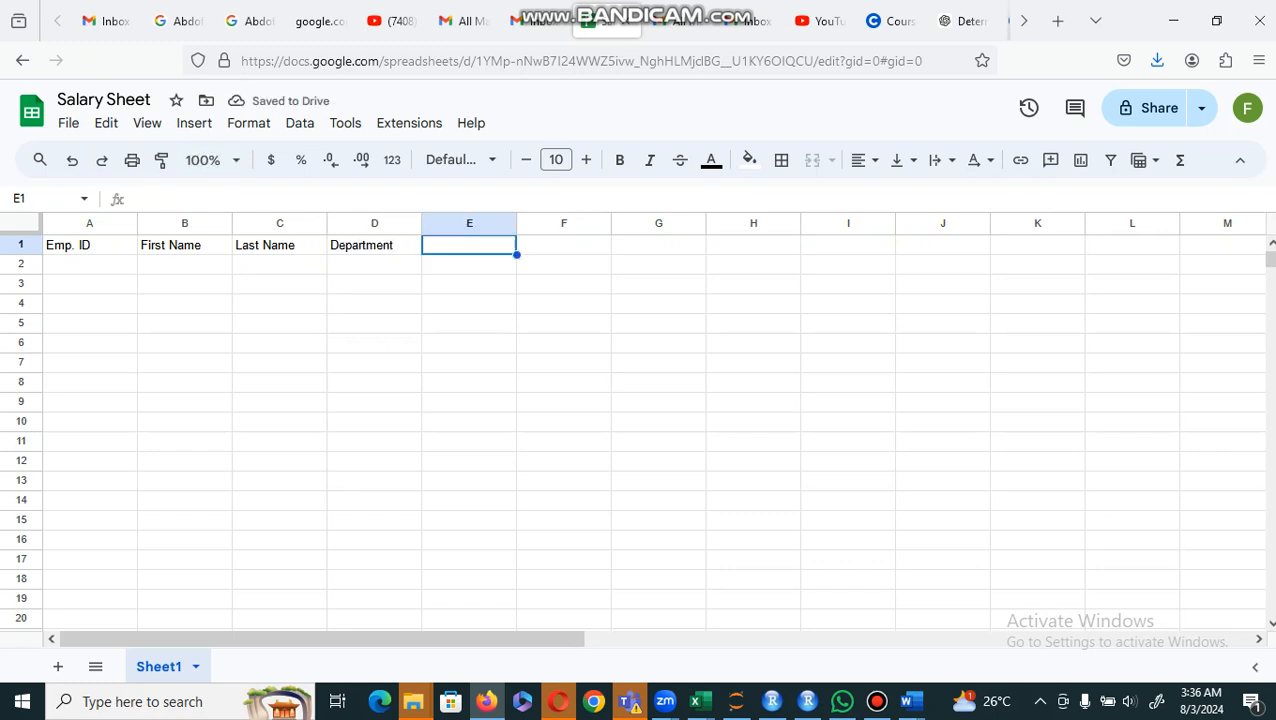
Step: Enter the column heading "Salary" in cell E1
text(Sl)
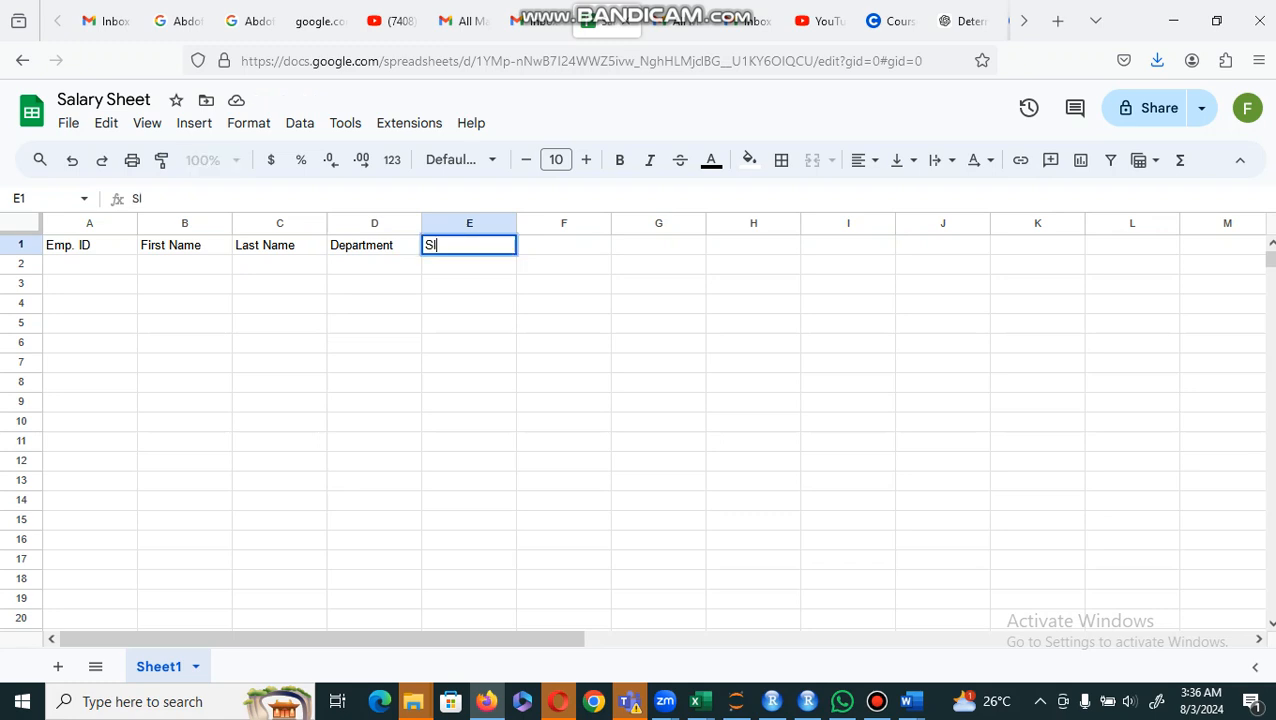
key(BackSpace)
text(alary)
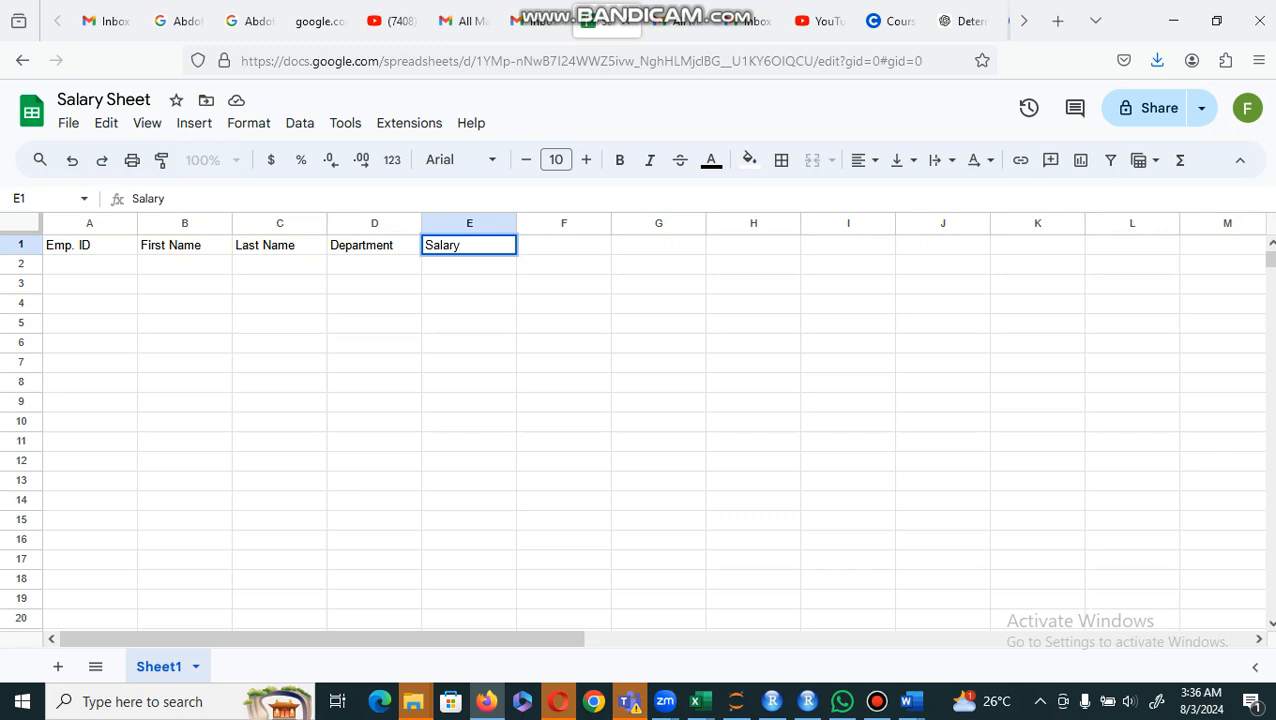
key(Tab)
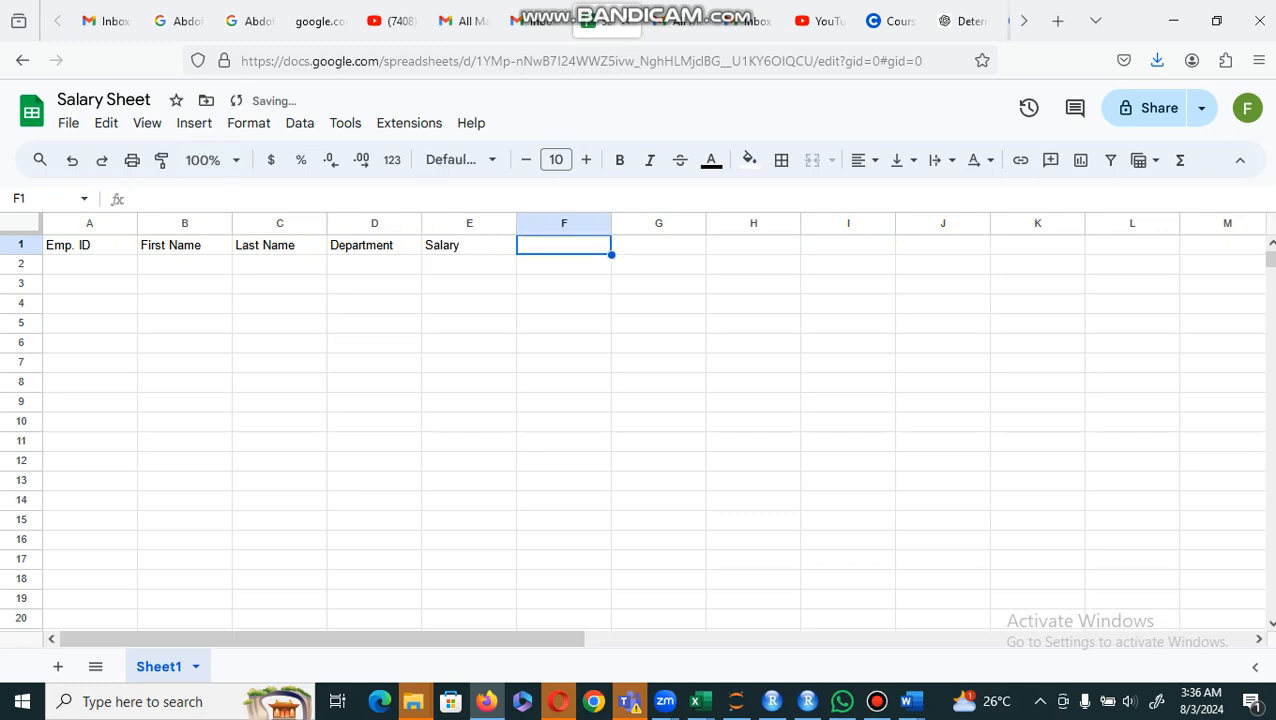
Step: Change the heading in cell E1 to "Gross Salary"
click(463, 250)
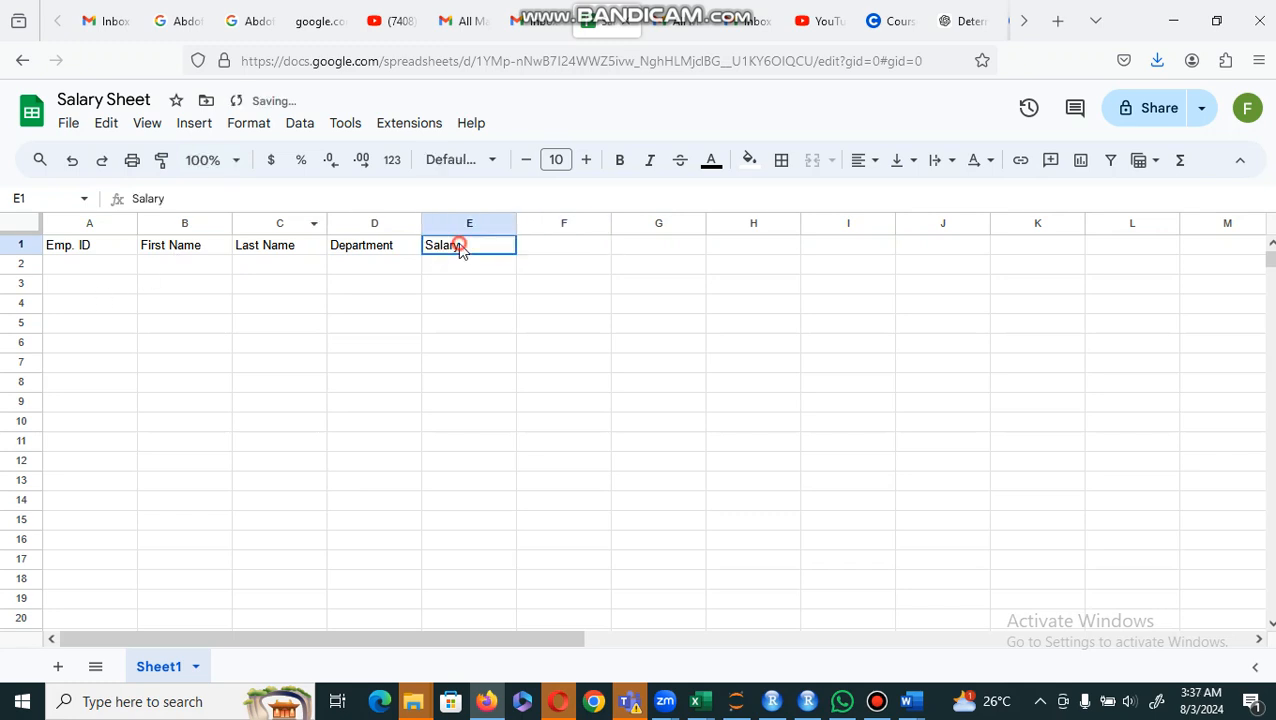
click(134, 198)
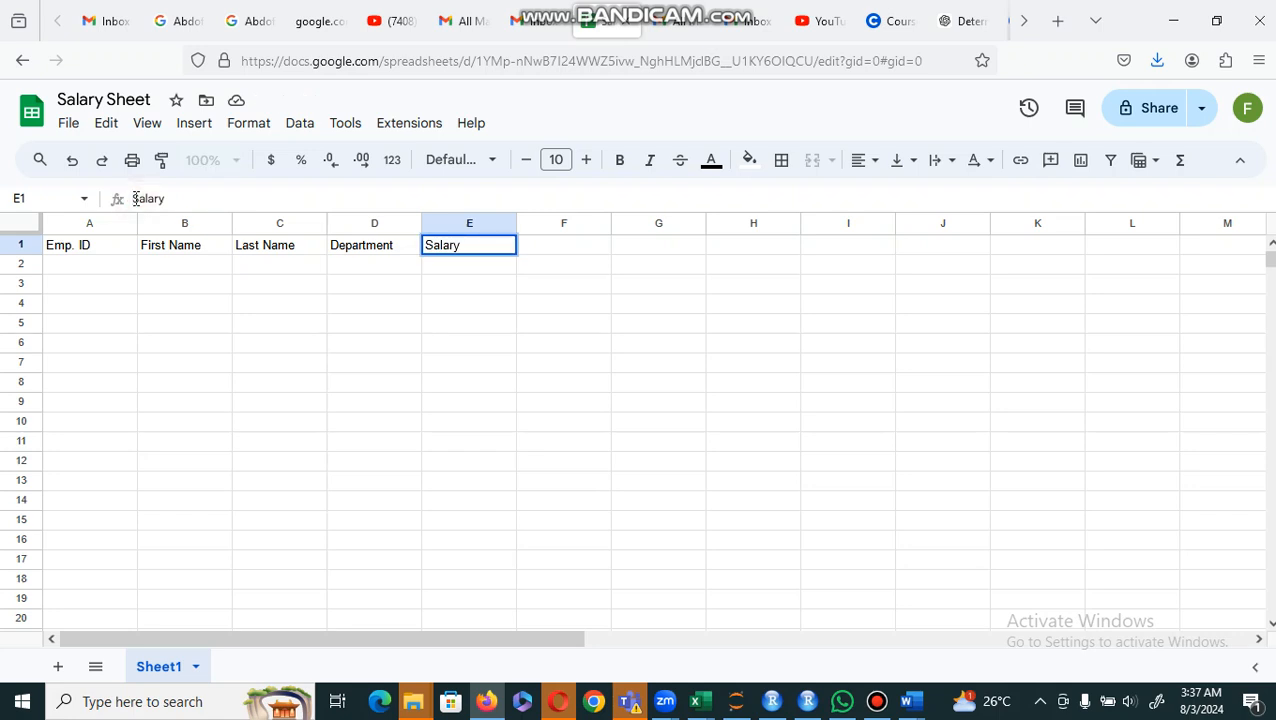
text(Gross)
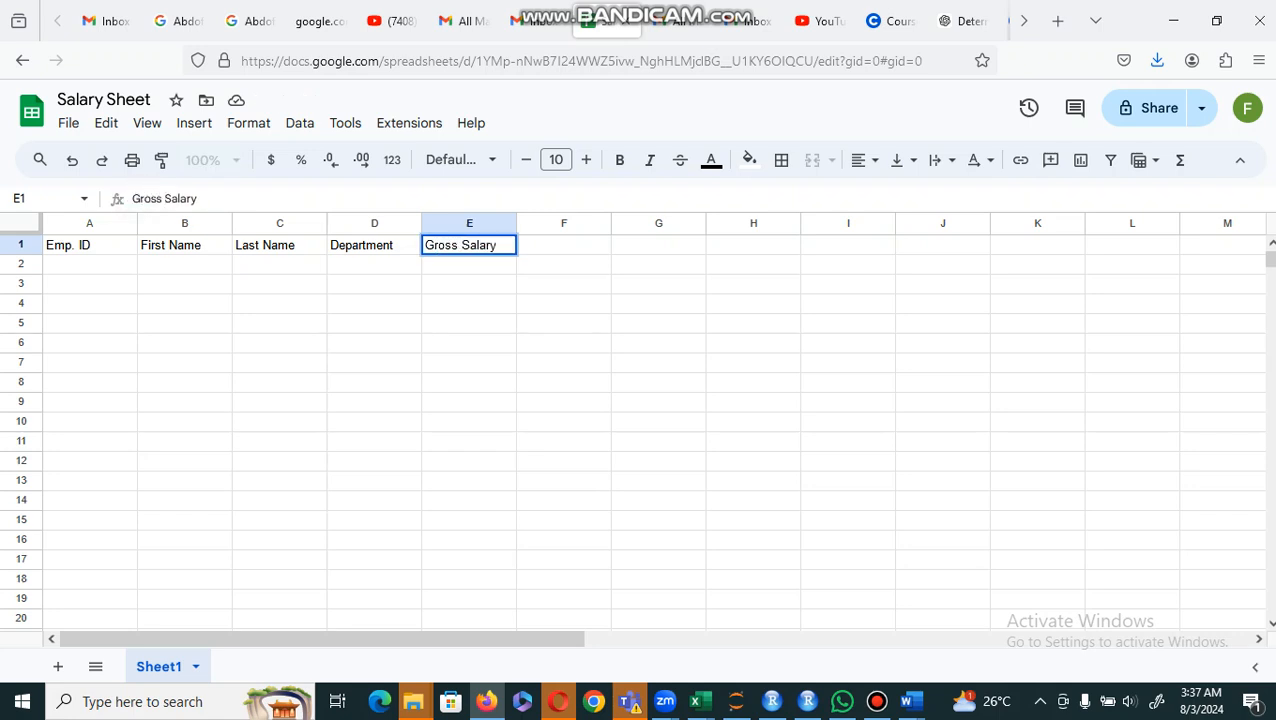
key(Right)
Step: Enter the column headings "Workdays" in cell F1 and "Tax deduction" in cell G1
click(559, 246)
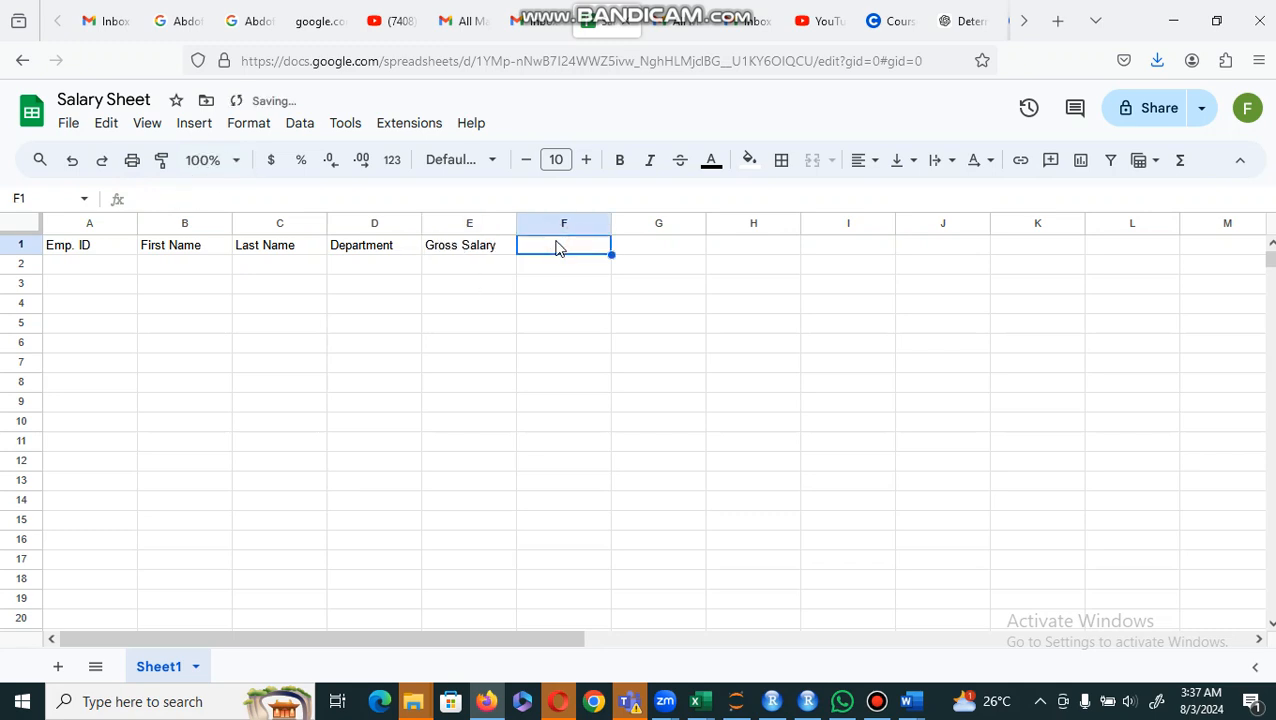
text(W)
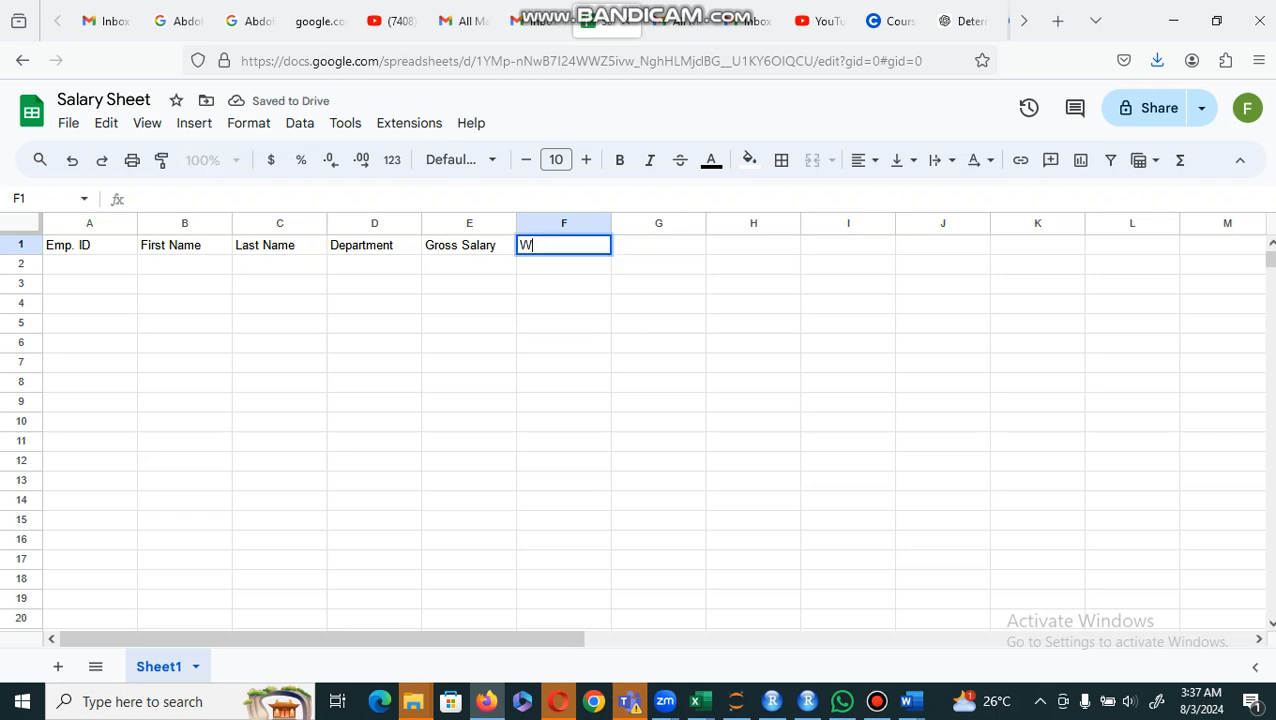
text(ork)
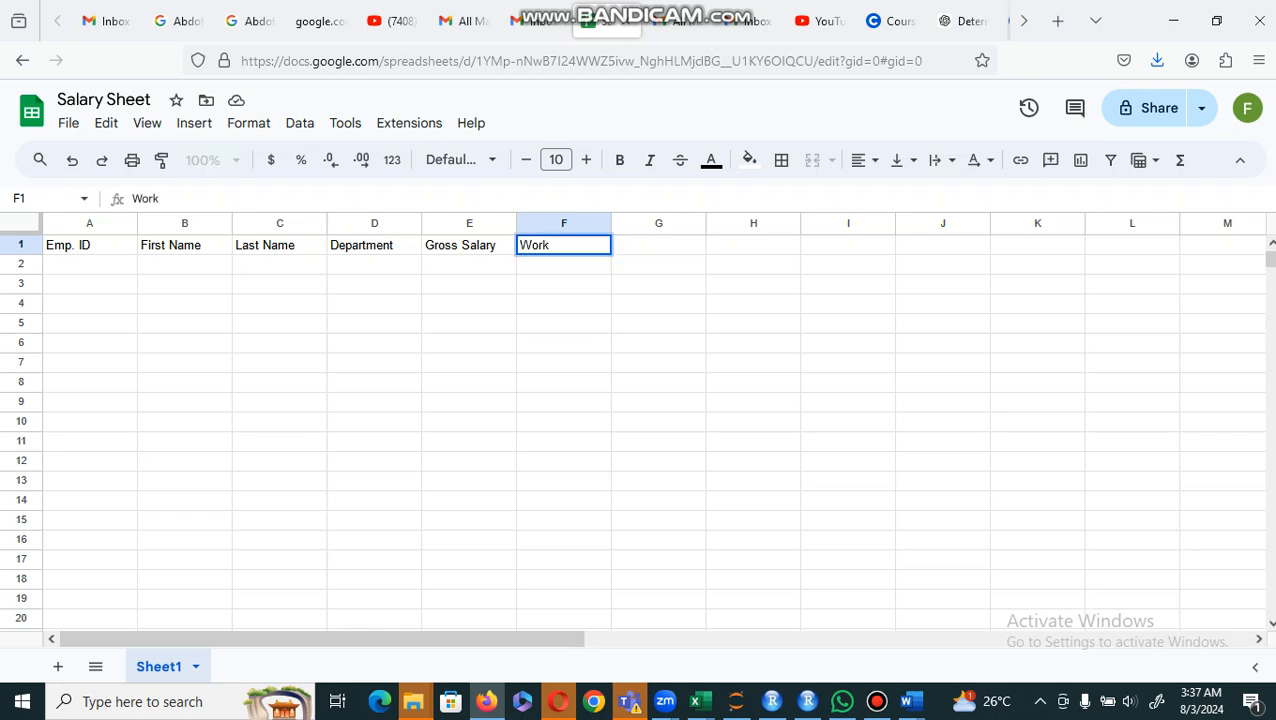
text(days)
key(Tab)
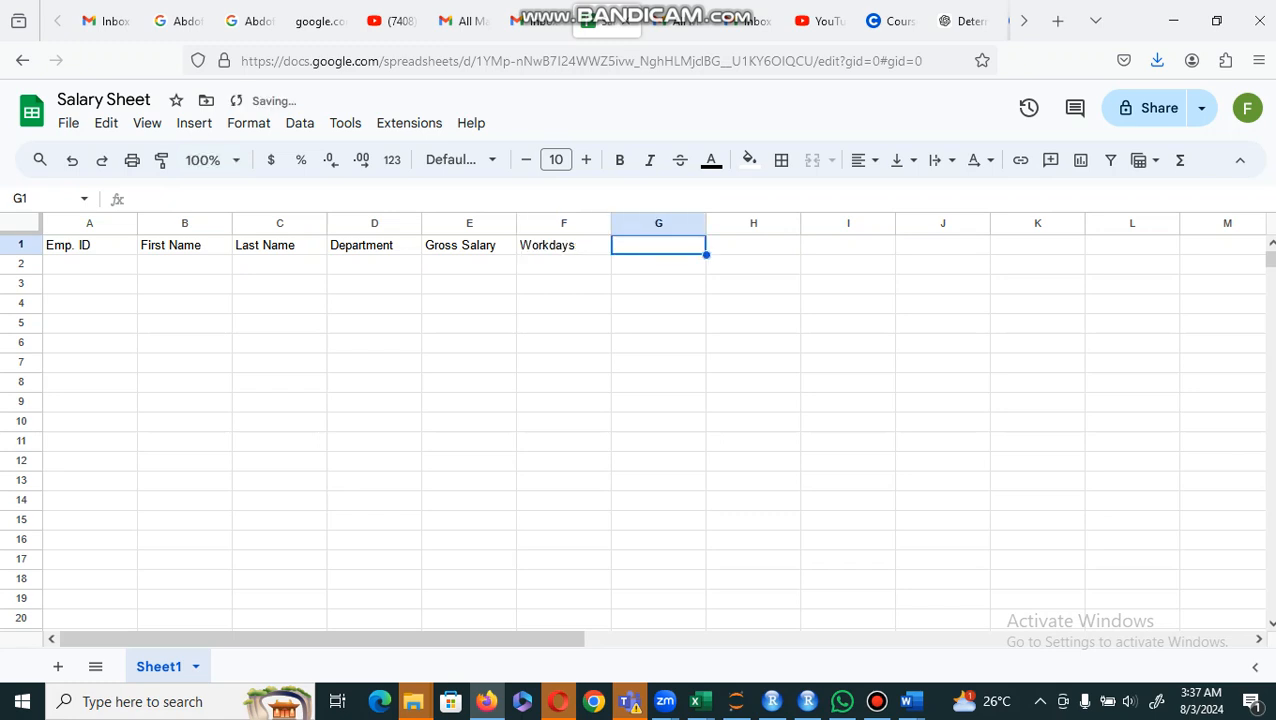
text(Tax)
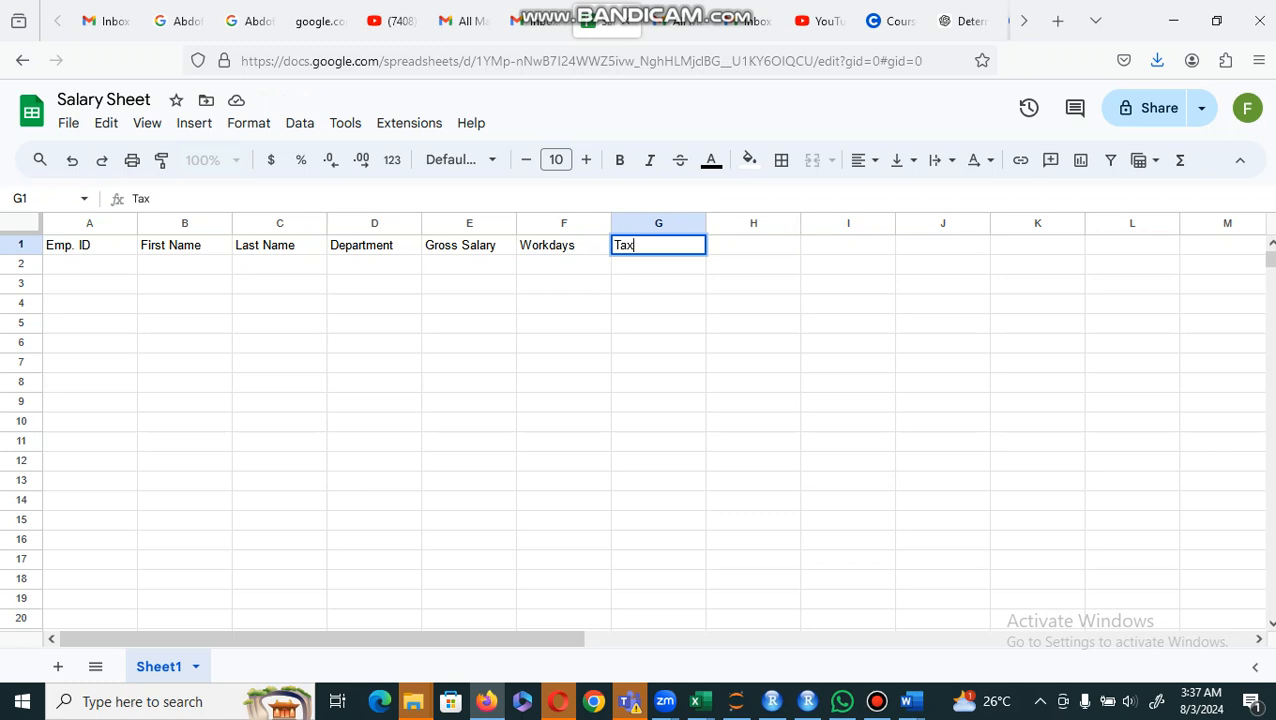
text( deduction)
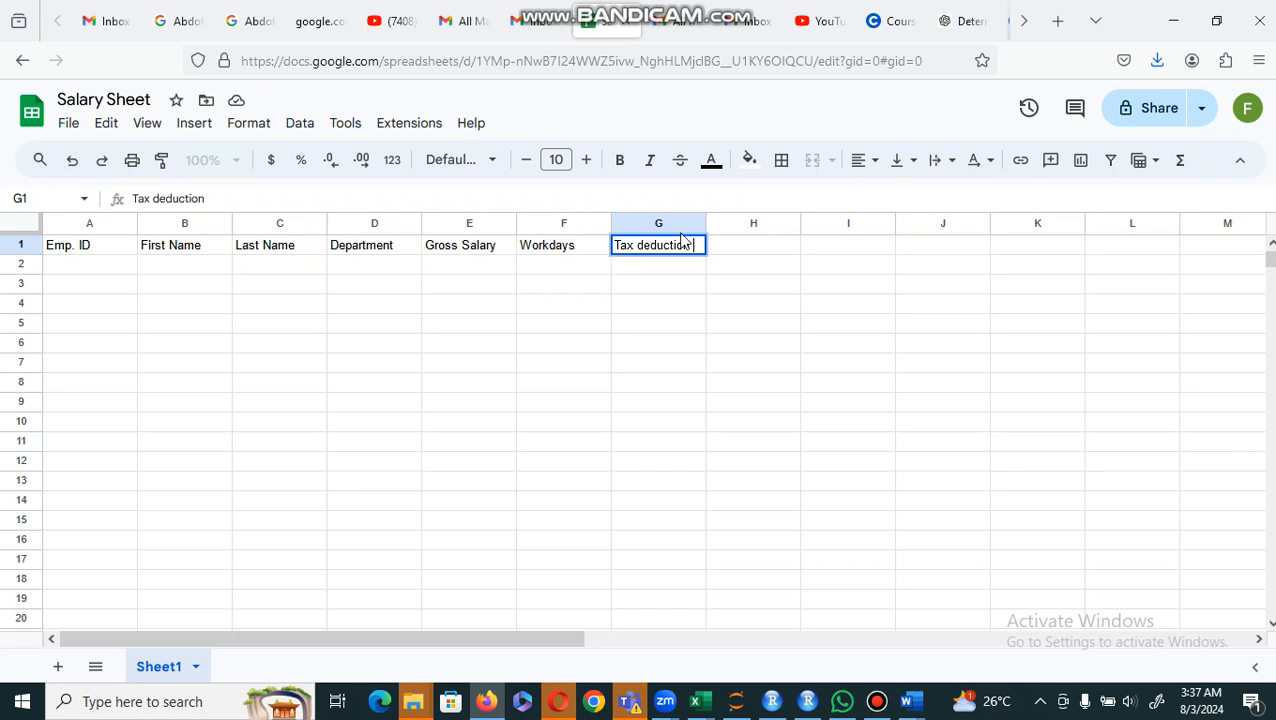
Step: Enter the column headings "Payable" in cell H1 and "Net Salary" in cell I1
click(752, 248)
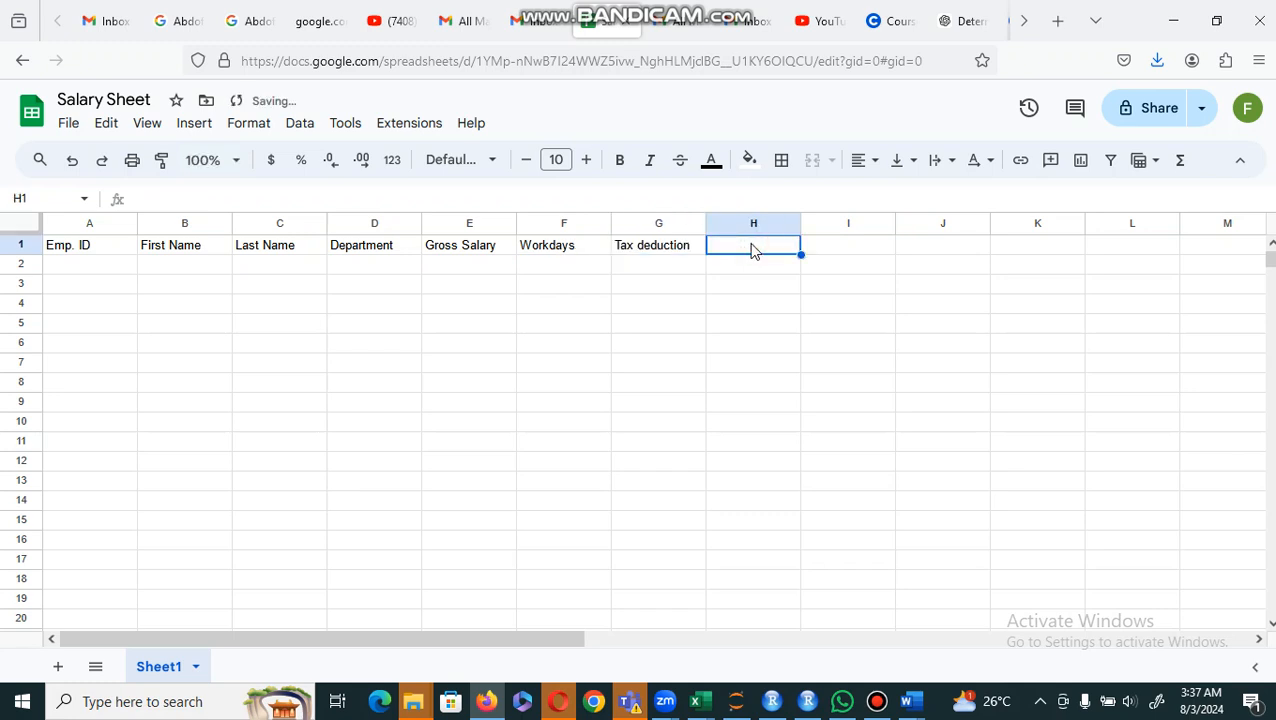
text(Pay)
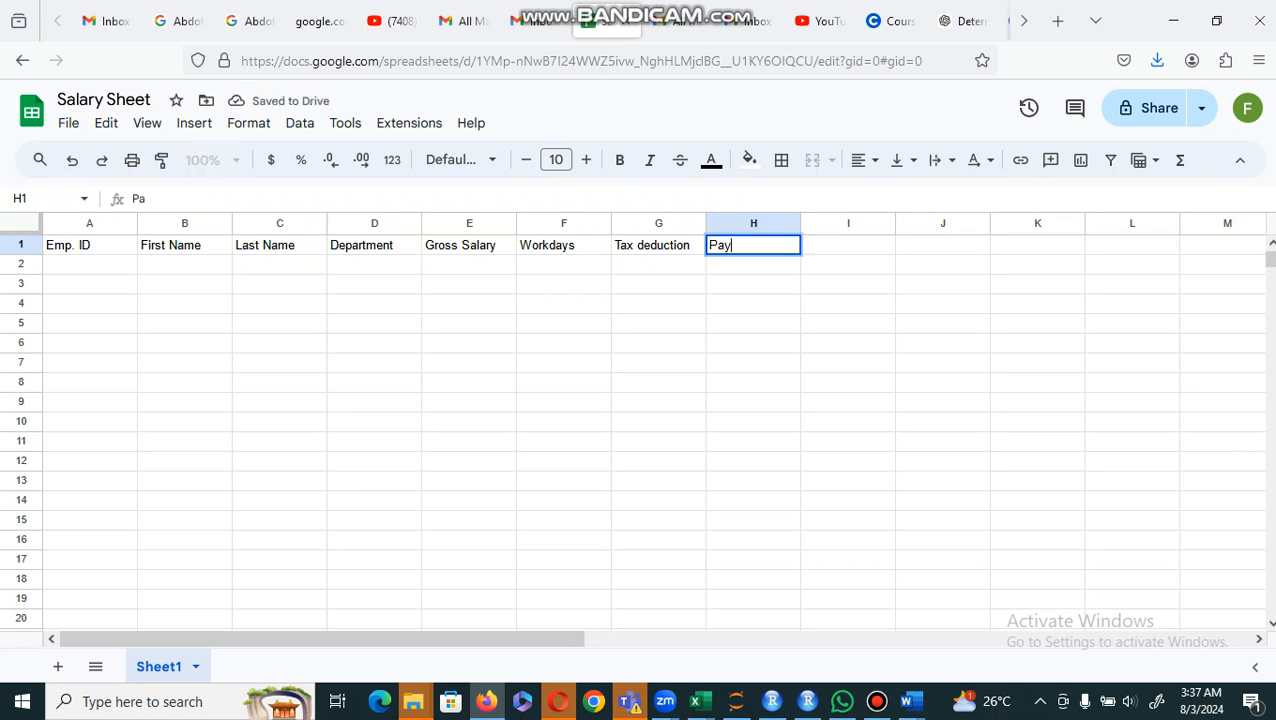
text(able)
click(830, 249)
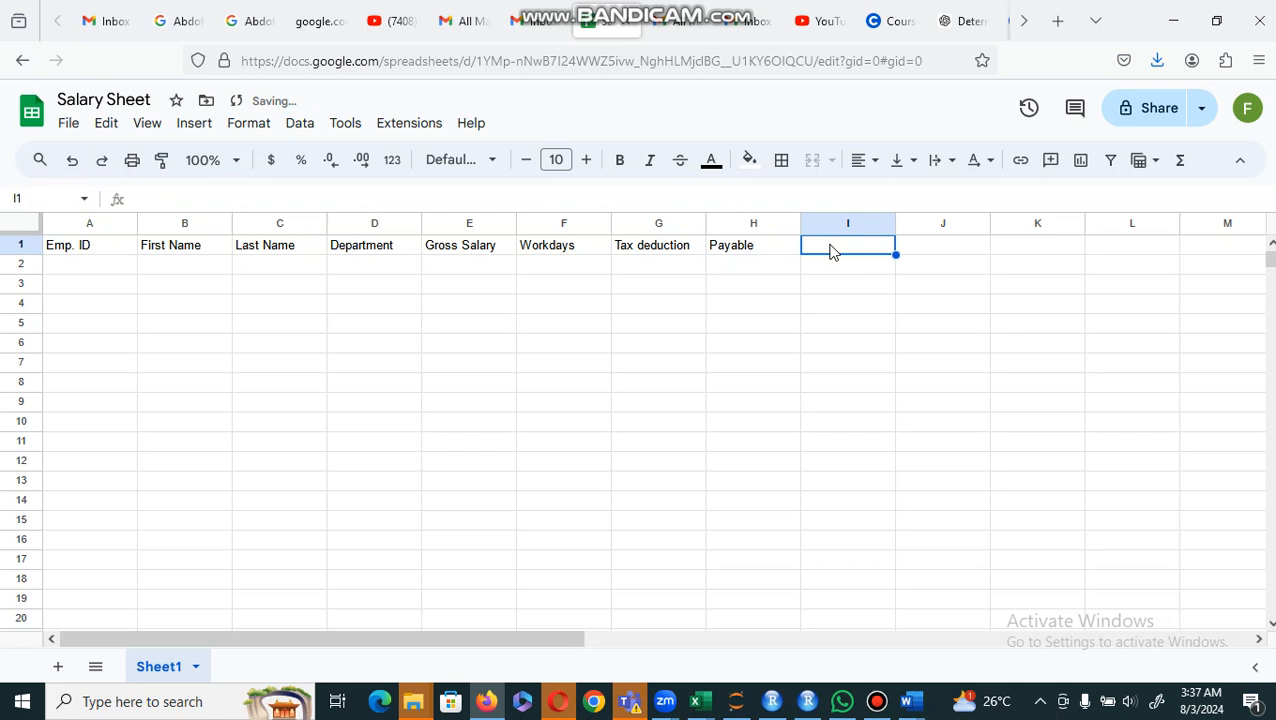
text(Net)
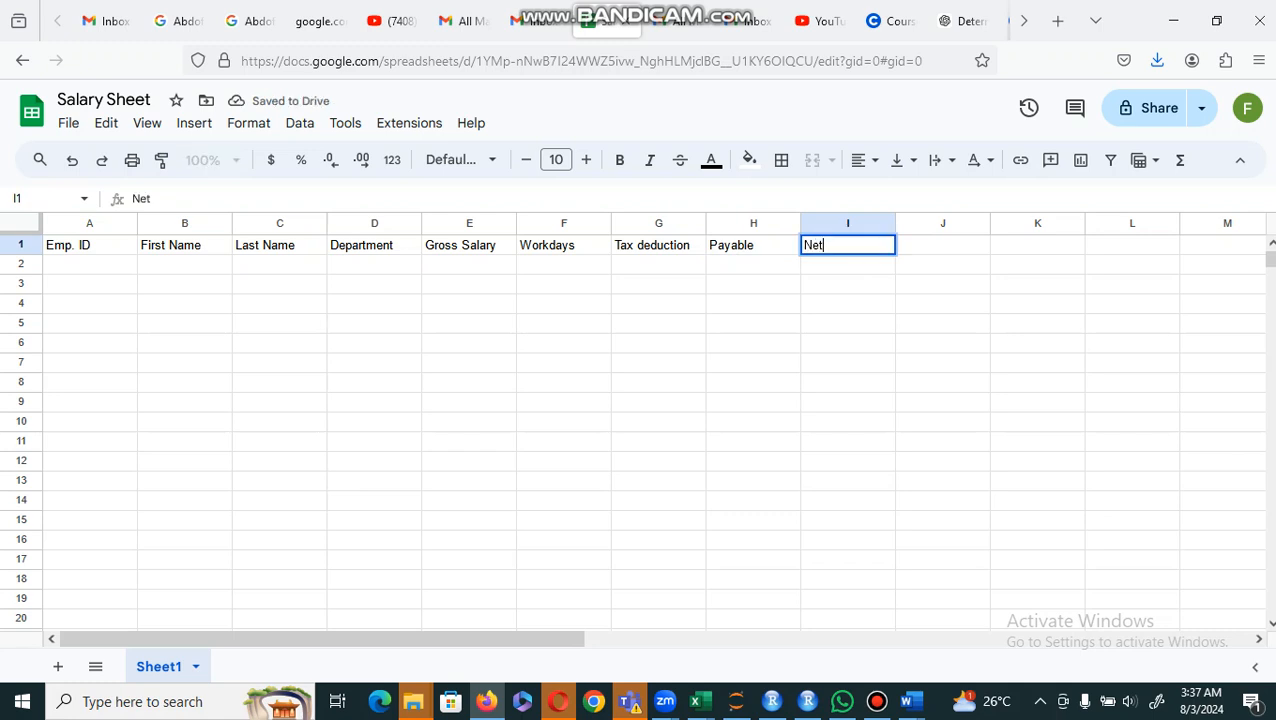
text( Salar)
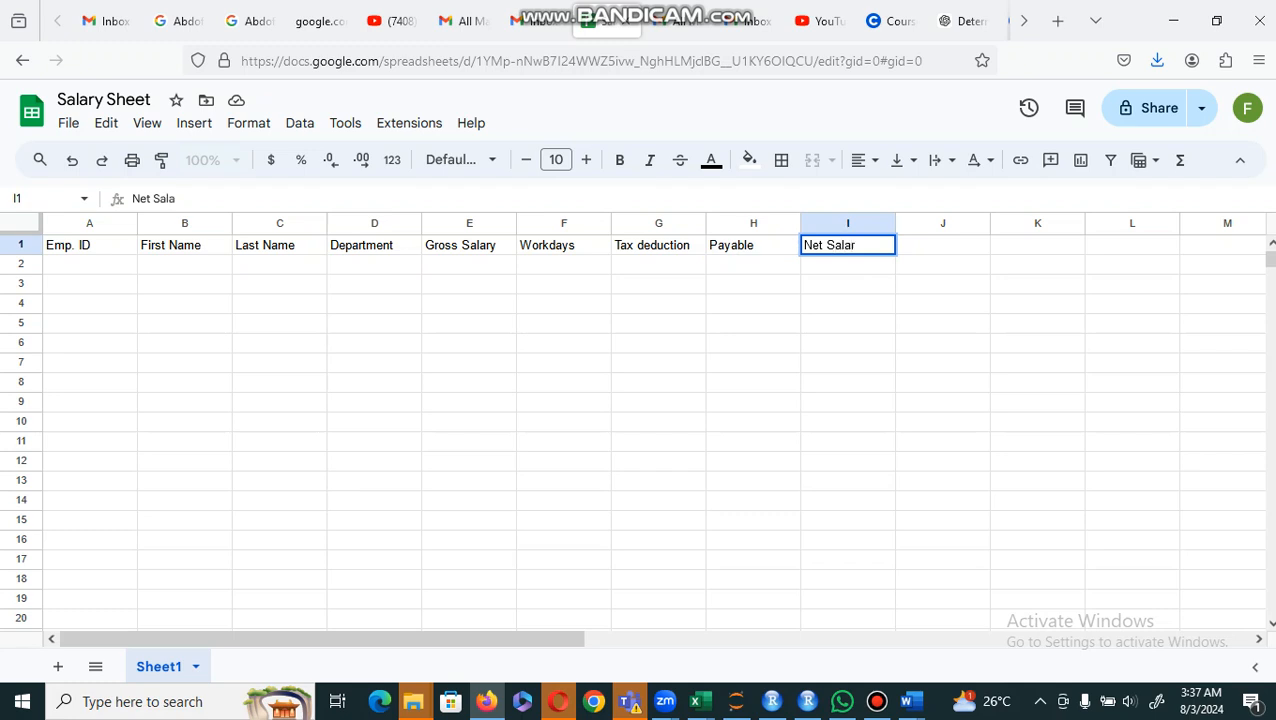
text(y)
key(Return)
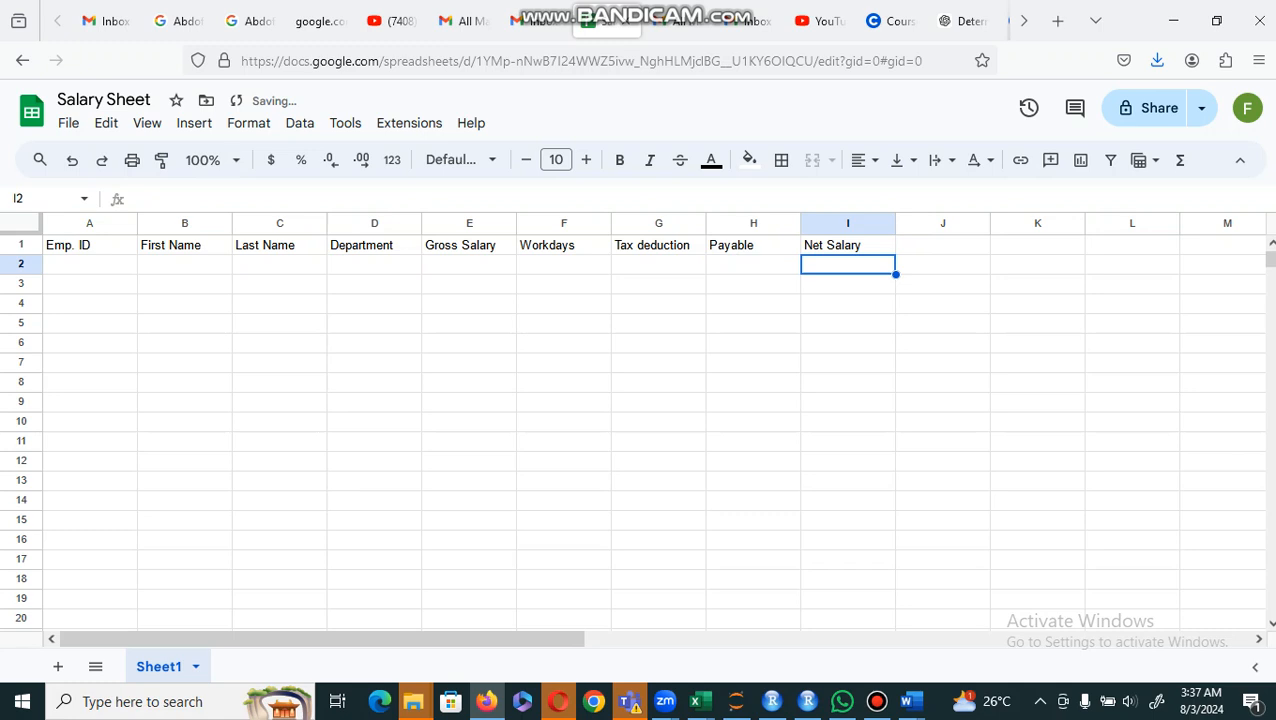
Step: Make the column headings in cells A1 to I1 bold
key(Left)
key(Left)
key(Left)
key(Left)
key(Left)
key(Left)
key(Left)
key(Left)
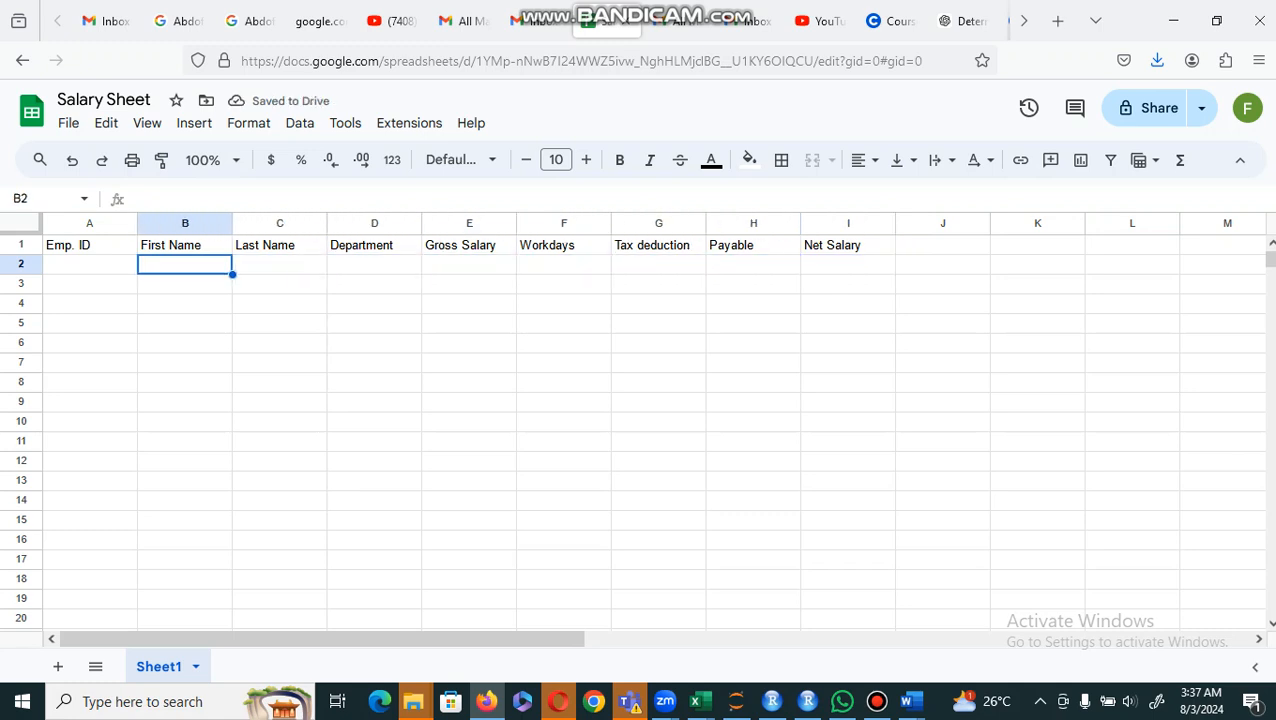
click(72, 250)
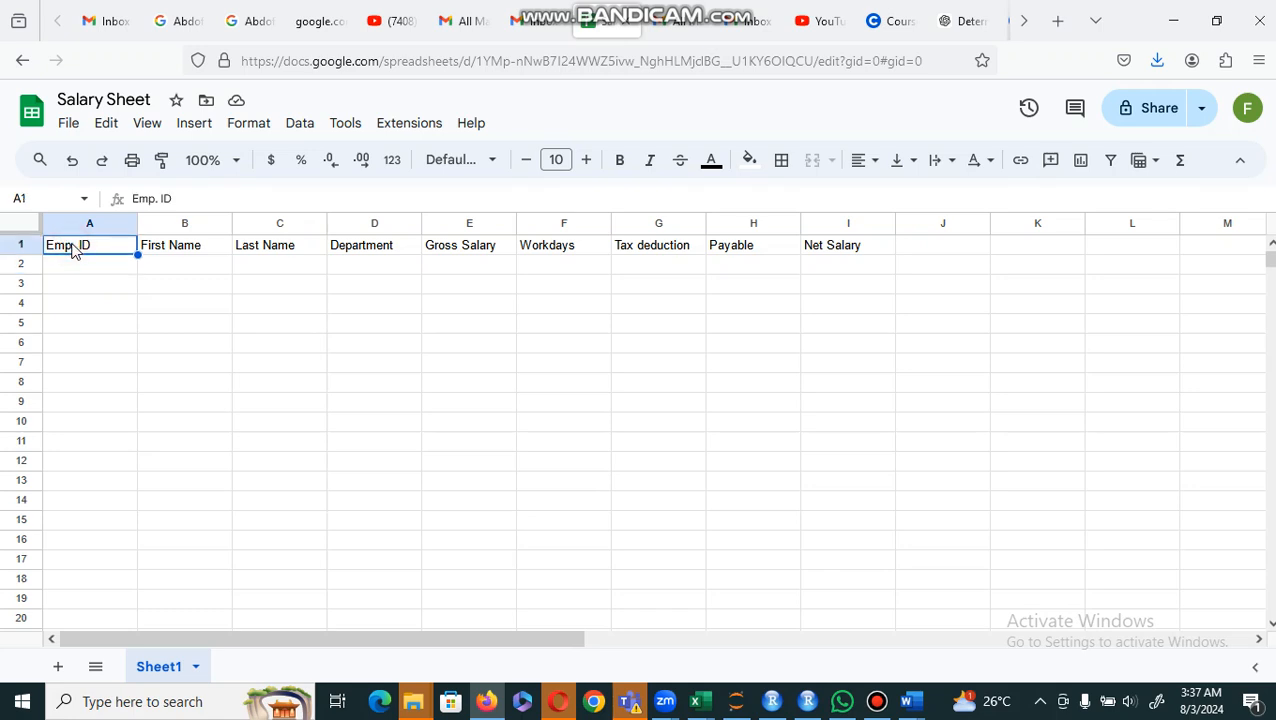
key(shift+Right)
key(shift+Right)
key(shift+Right)
key(shift+Right)
key(shift+Right)
key(shift+Right)
key(shift+Right)
key(shift+Right)
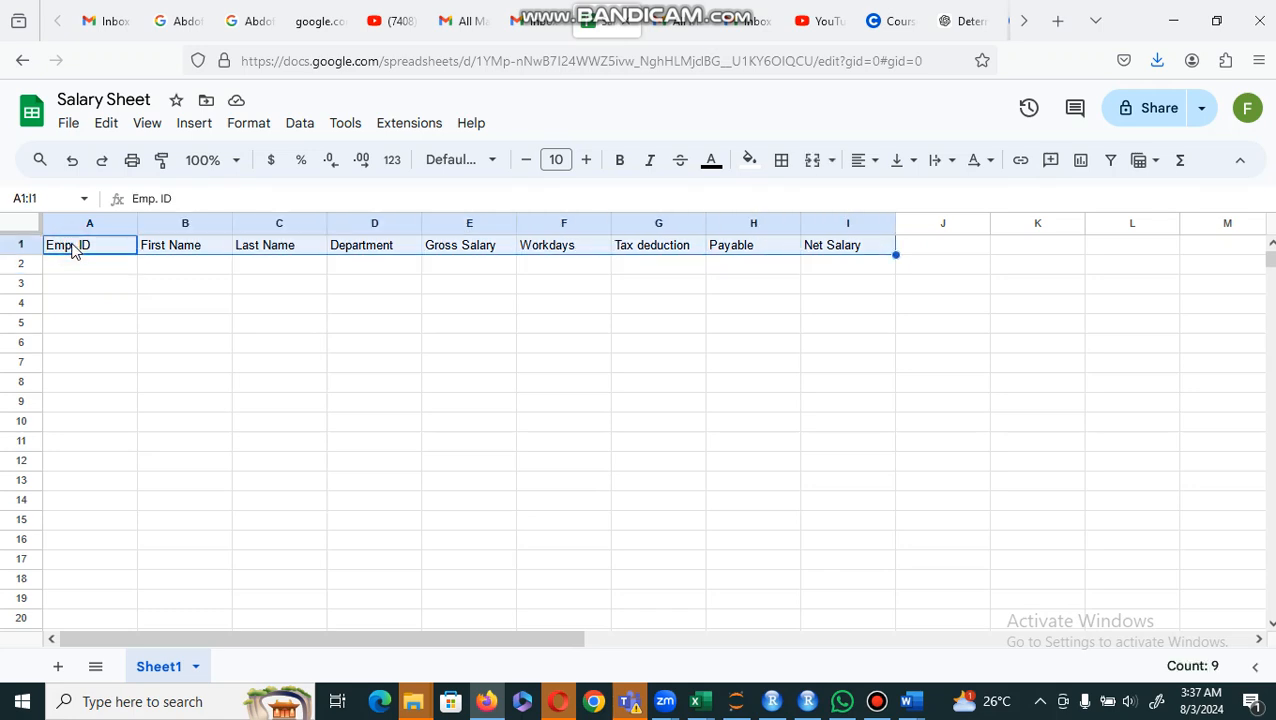
key(ctrl+b)
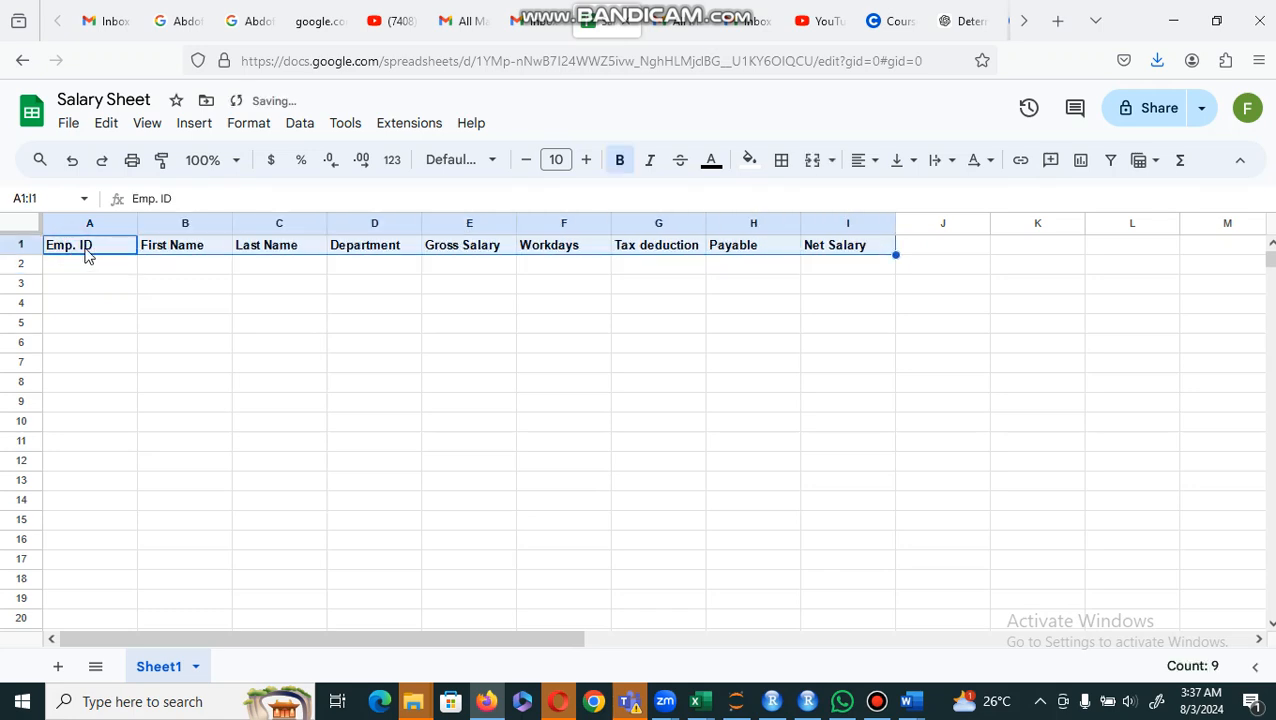
key(shift+Down)
key(shift+Down)
key(shift+Down)
key(shift+Down)
key(shift+Down)
key(shift+Down)
key(shift+Down)
key(shift+Down)
key(shift+Down)
key(shift+Down)
key(shift+Down)
key(shift+Down)
key(shift+Down)
key(shift+Down)
key(shift+Down)
key(shift+Down)
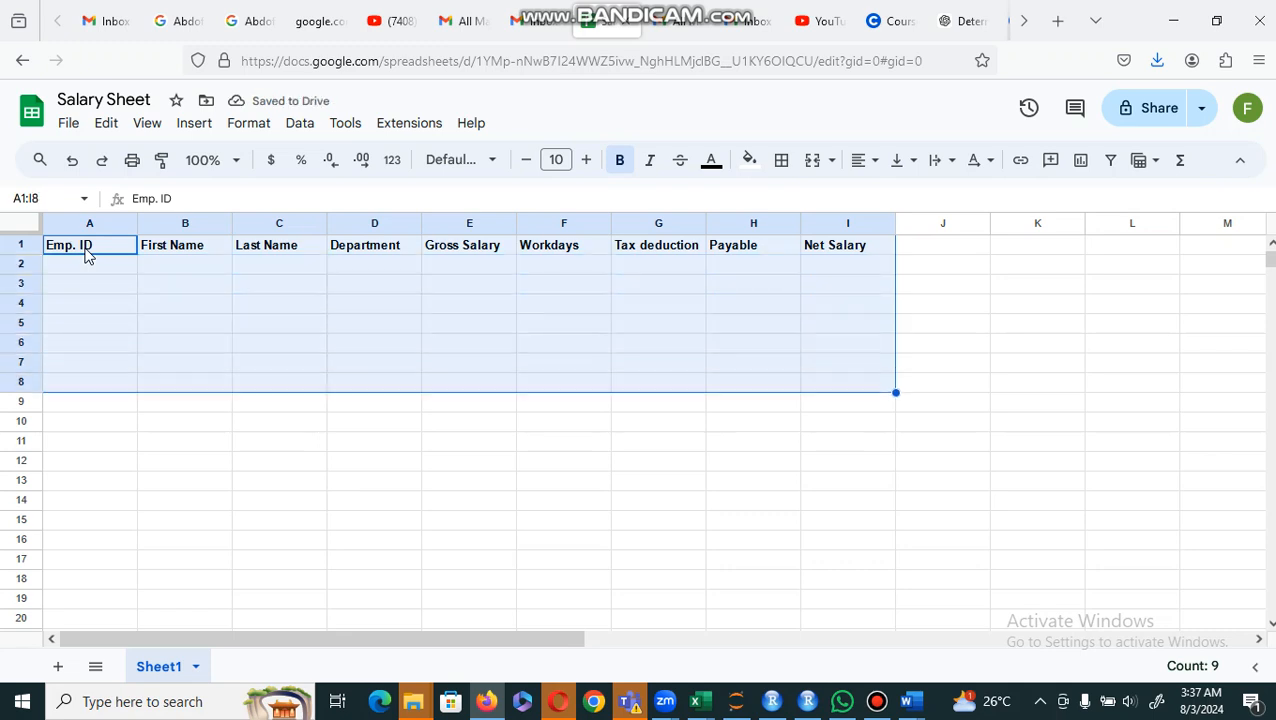
key(shift+Down)
key(shift+Down)
key(shift+Down)
key(shift+Down)
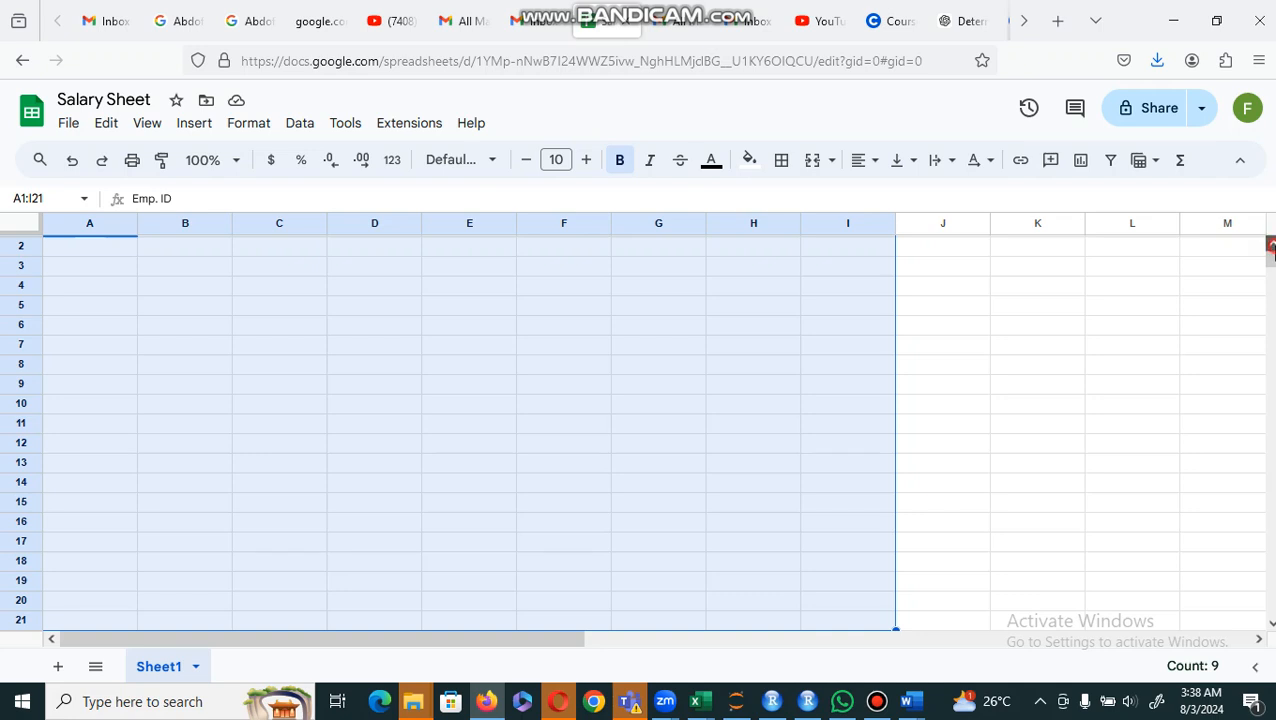
click(1271, 247)
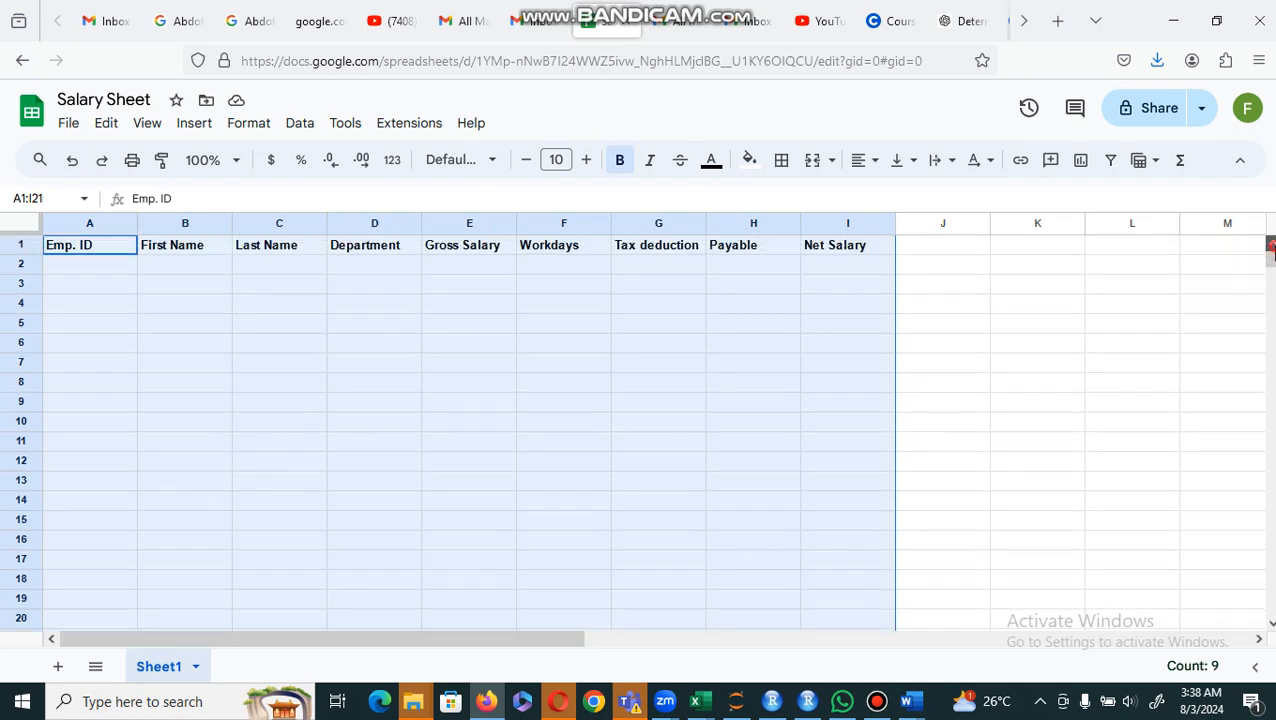
Step: Apply borders to all cells in columns A through I
click(73, 224)
key(shift+Right)
key(shift+Right)
key(shift+Right)
key(shift+Right)
key(shift+Right)
key(shift+Right)
key(shift+Right)
key(shift+Right)
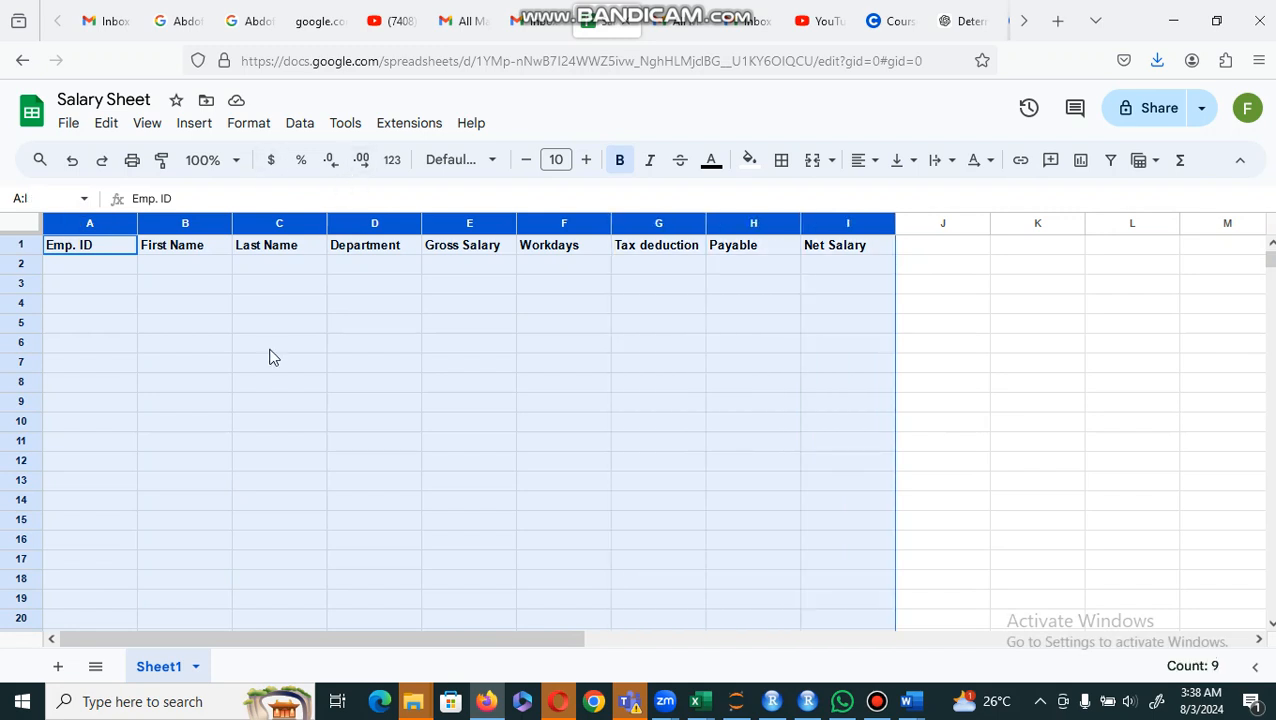
click(781, 165)
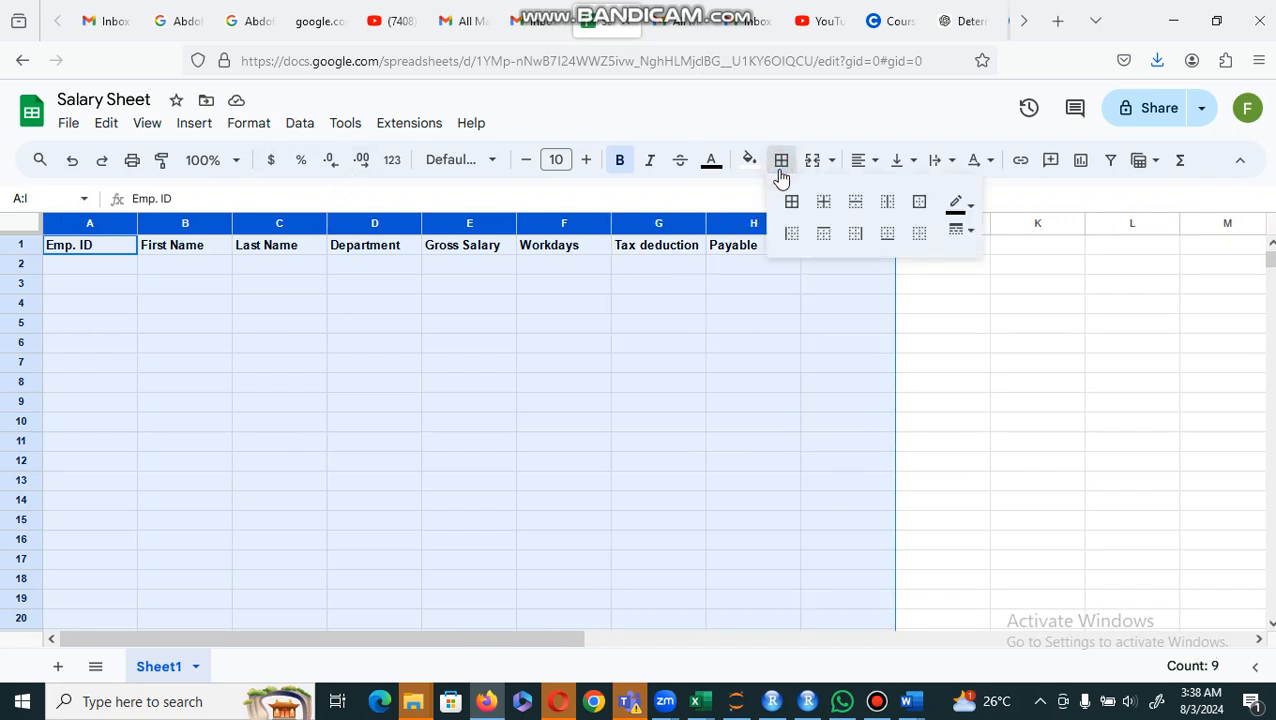
click(790, 206)
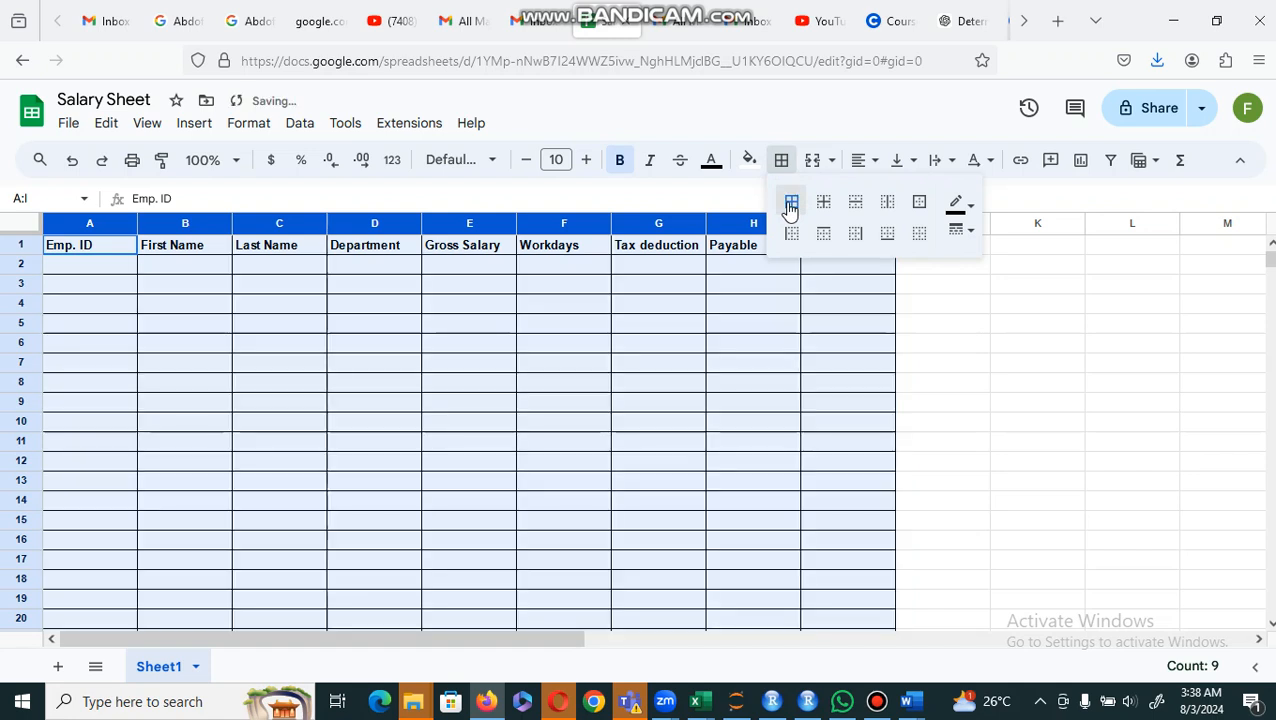
click(556, 364)
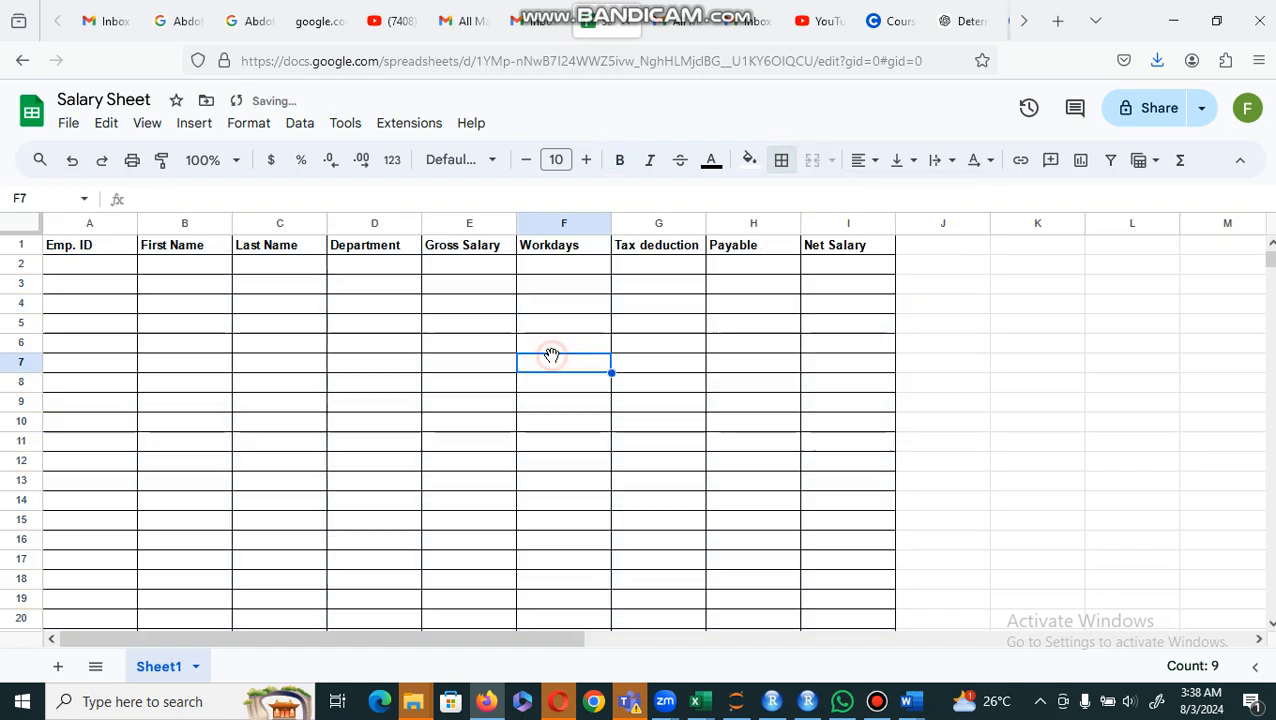
Step: Enter the first employee's ID, first name and last name in cells A2, B2 and C2
click(94, 268)
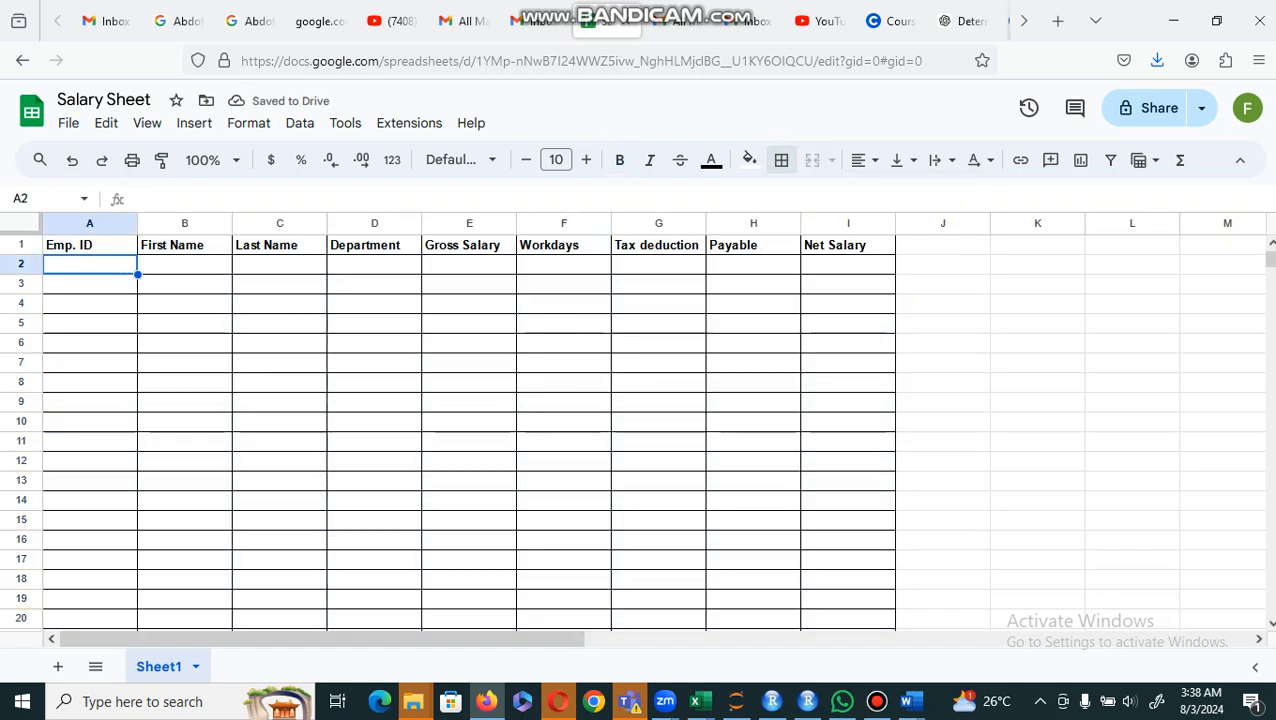
text(1000023)
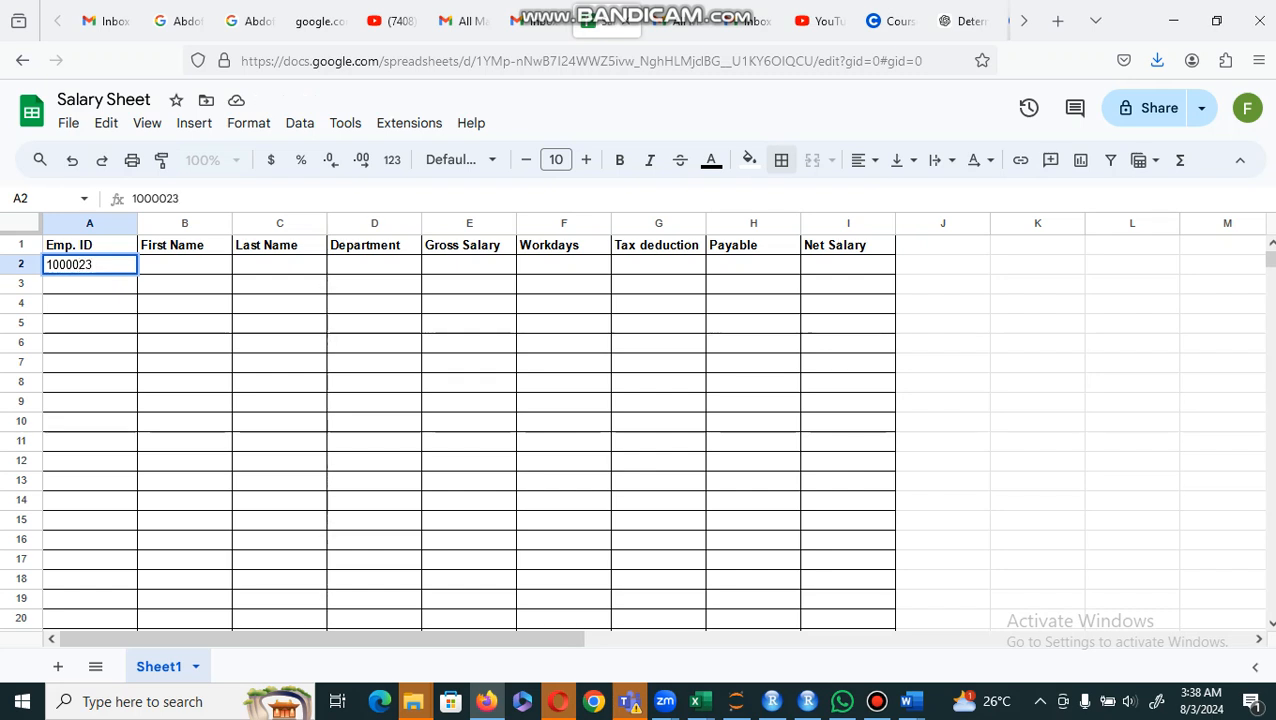
key(Return)
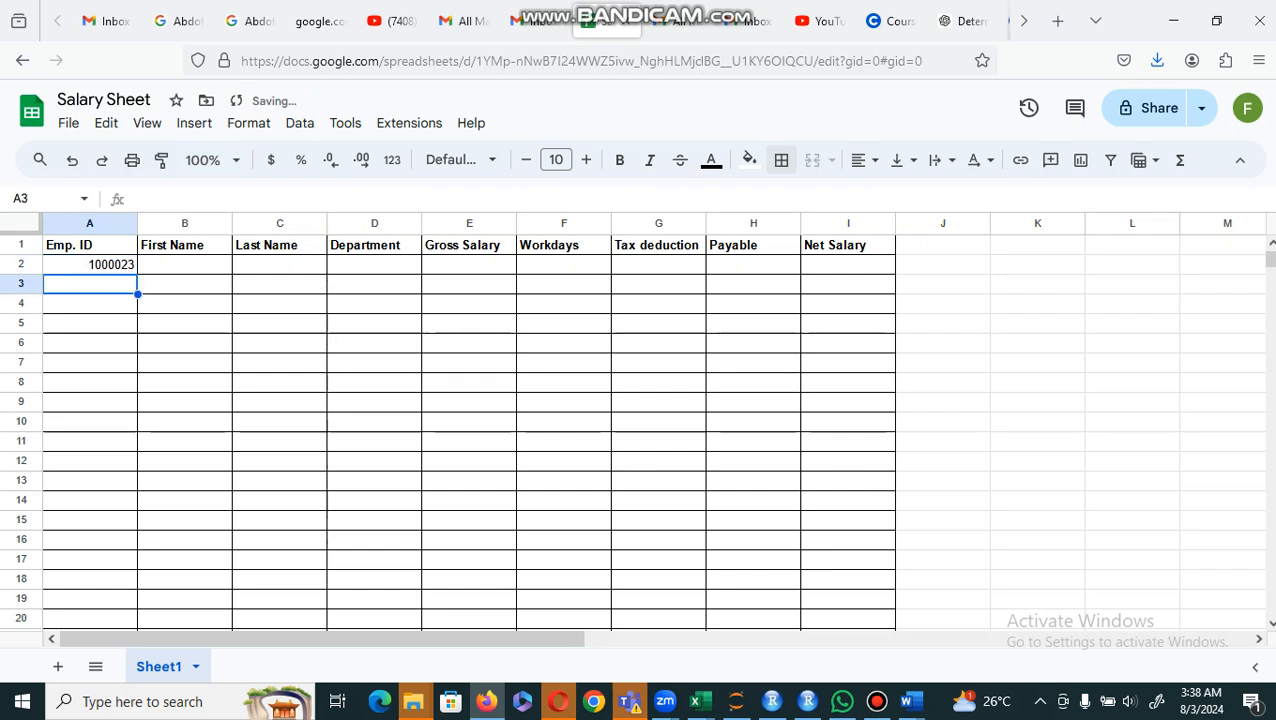
click(191, 273)
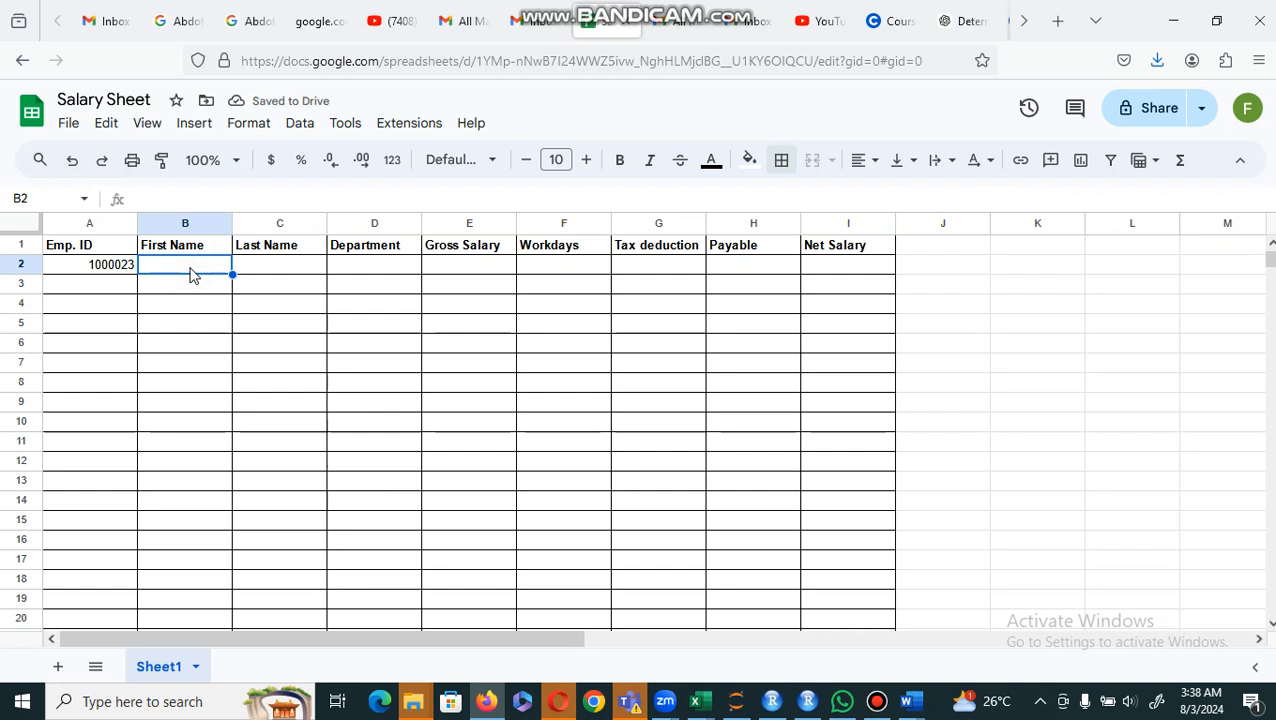
text(Fe)
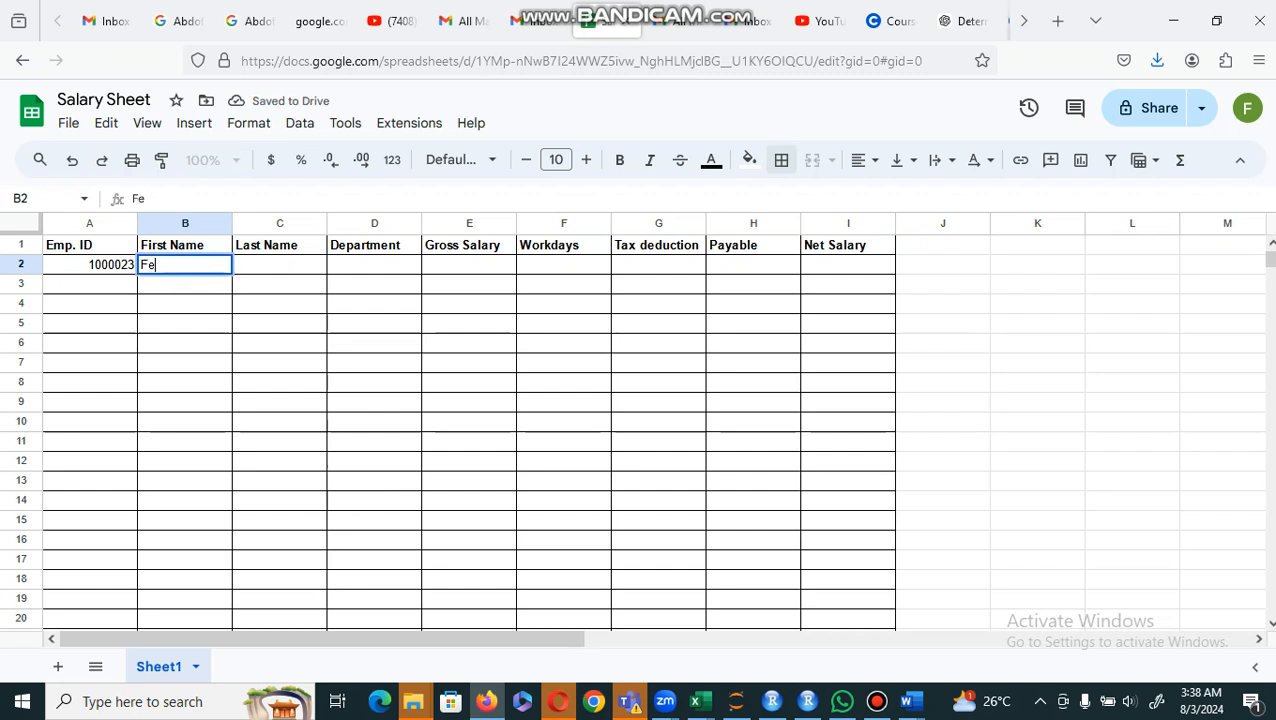
text(lix)
key(Tab)
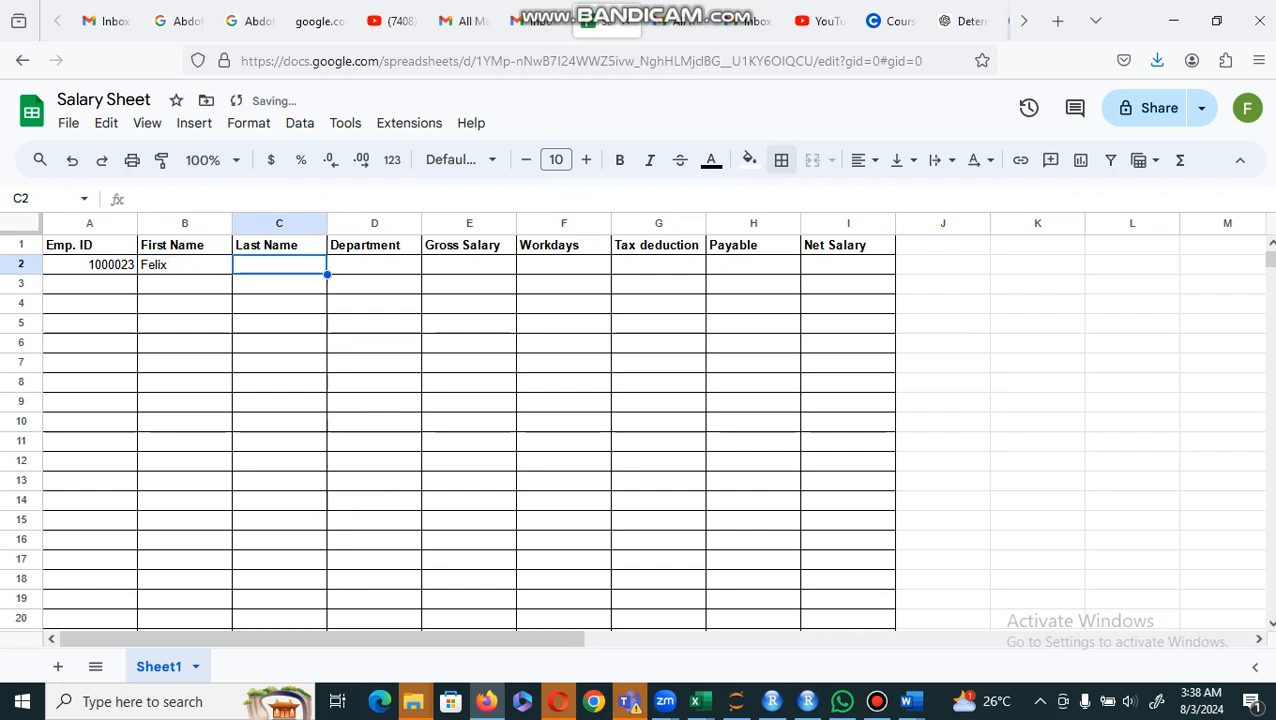
text(Andrw)
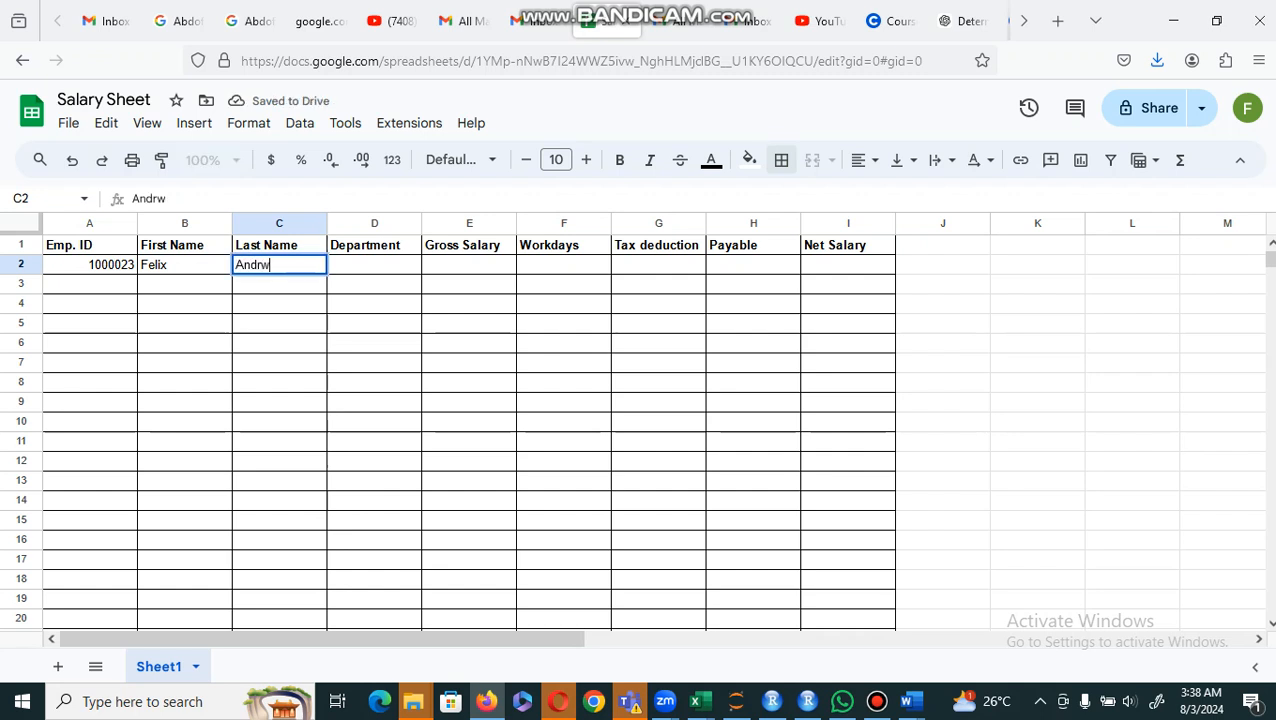
key(BackSpace)
text(ew)
key(Tab)
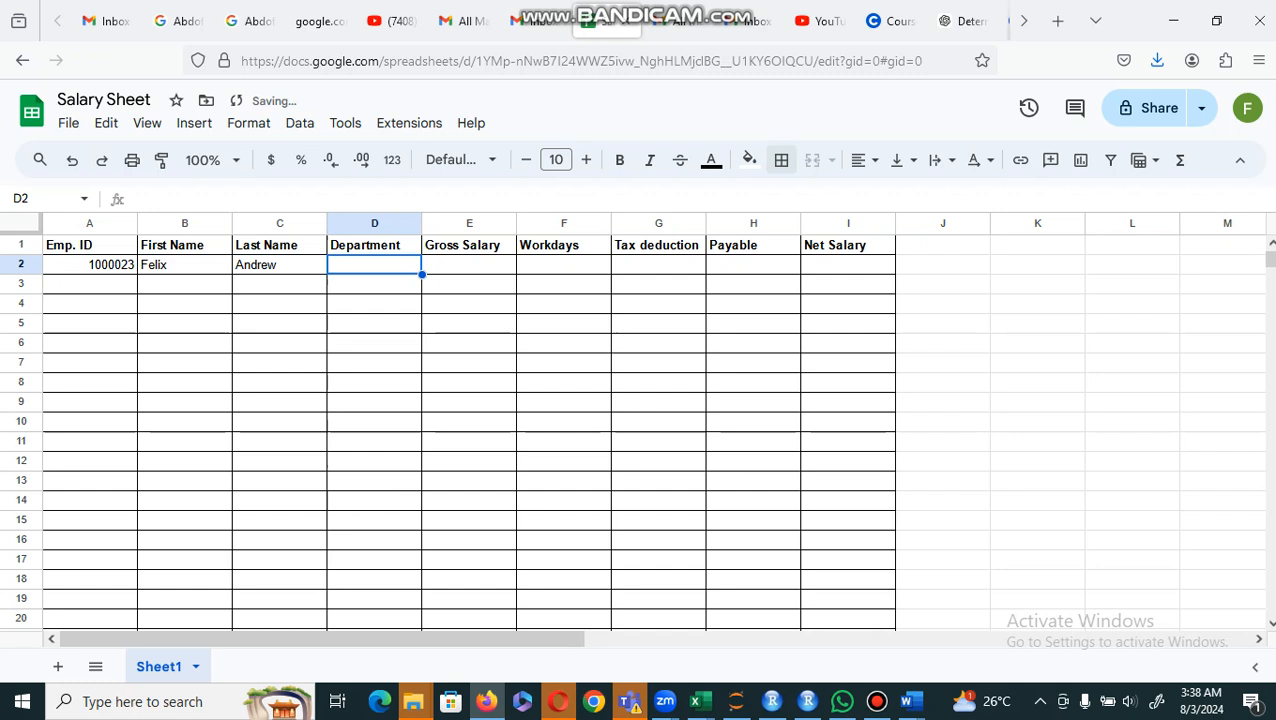
Step: Enter the department "Admin" in cell D2 and the gross salary 230000 in cell E2
text(A)
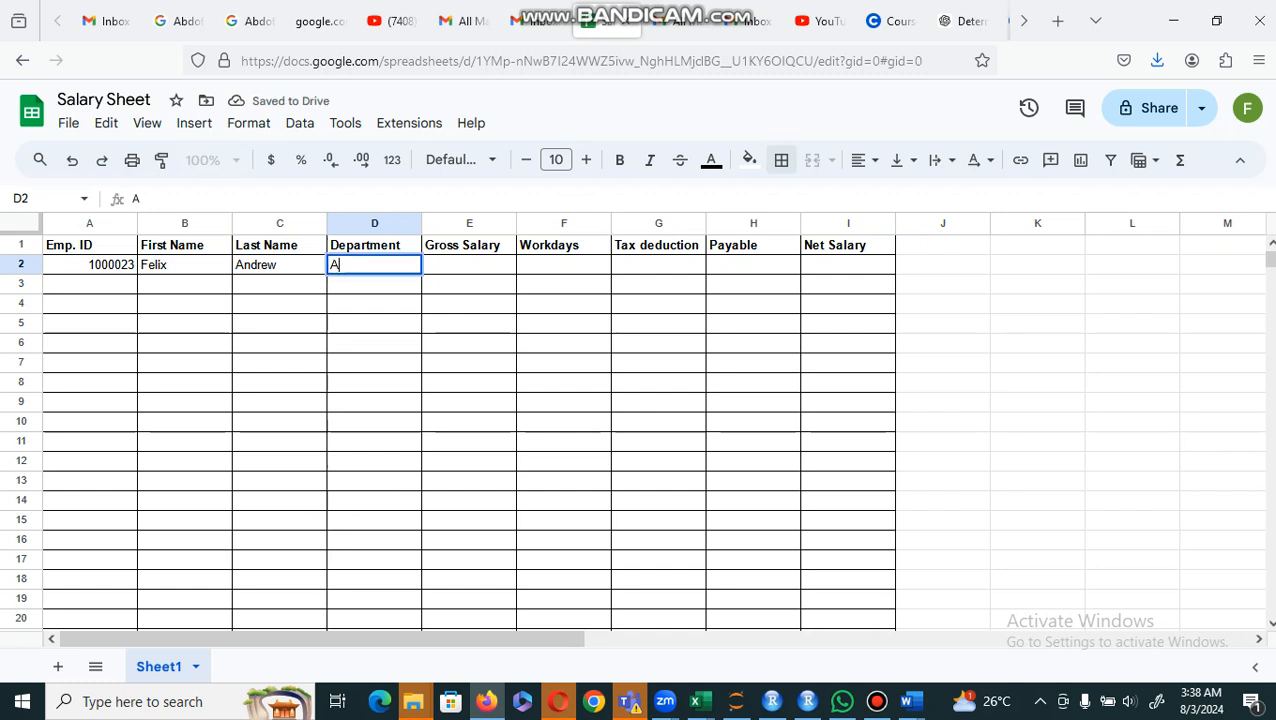
key(BackSpace)
text(Admin)
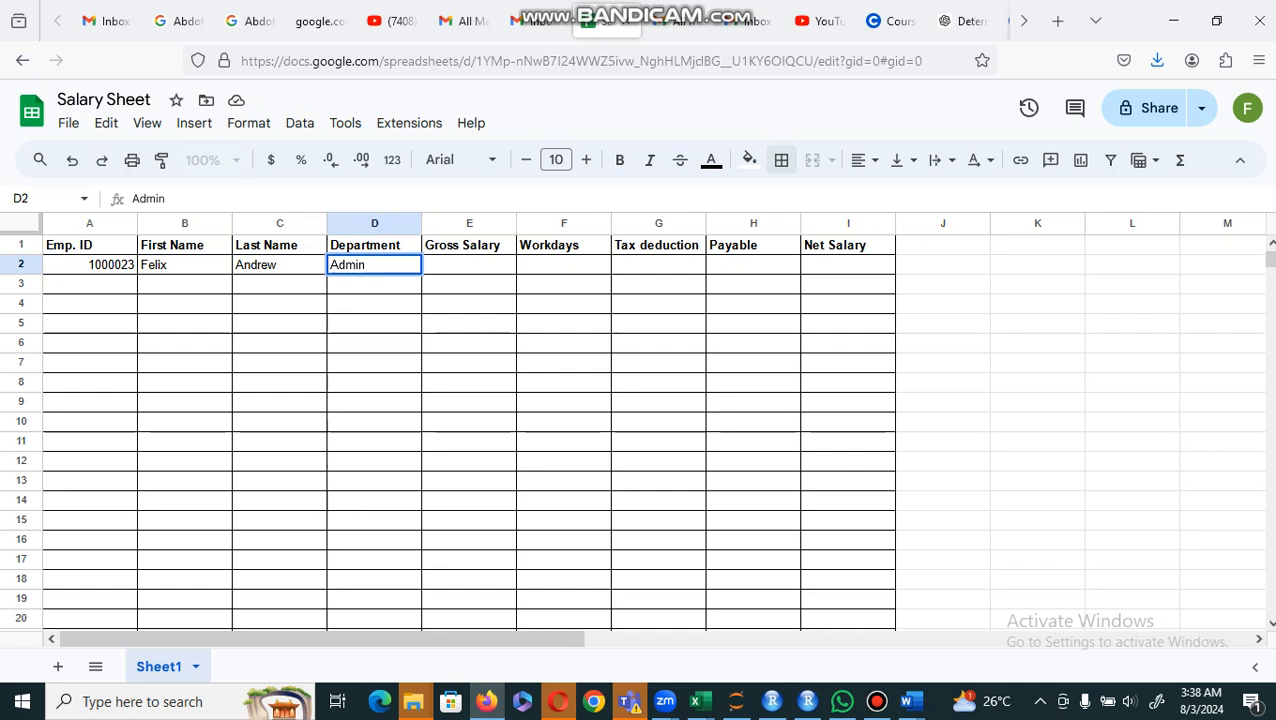
key(Tab)
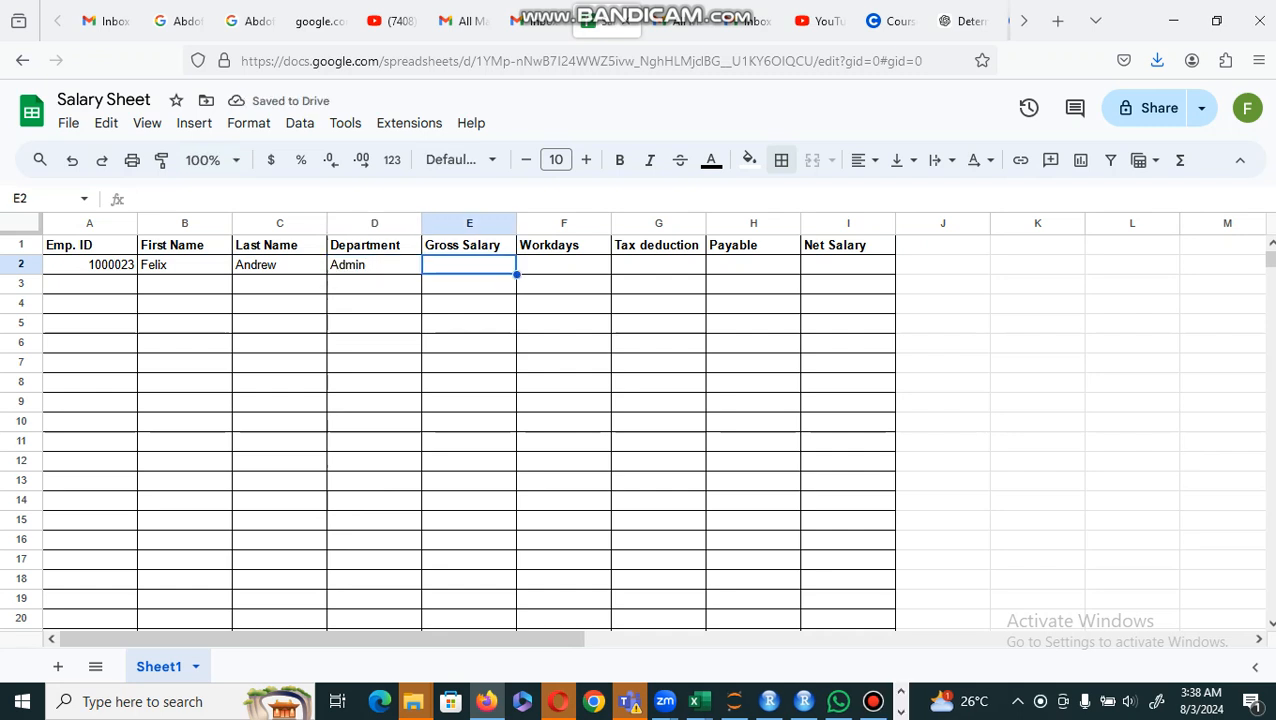
text(230)
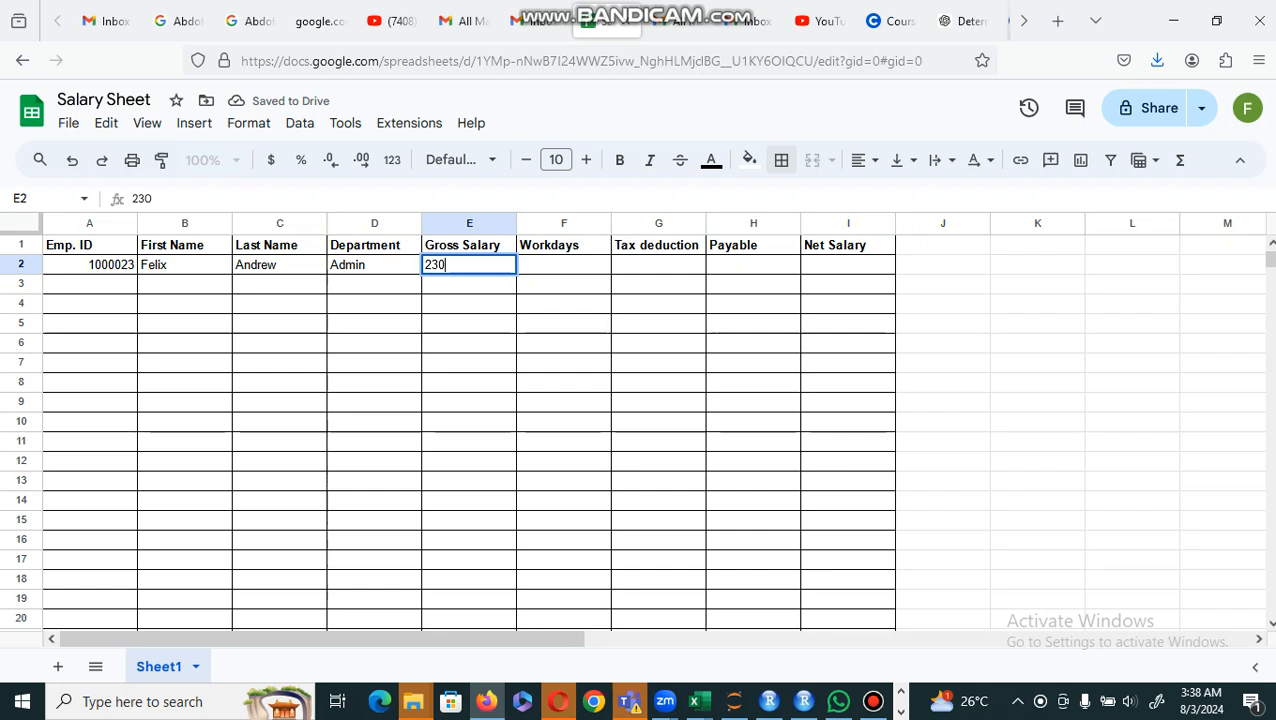
text(000)
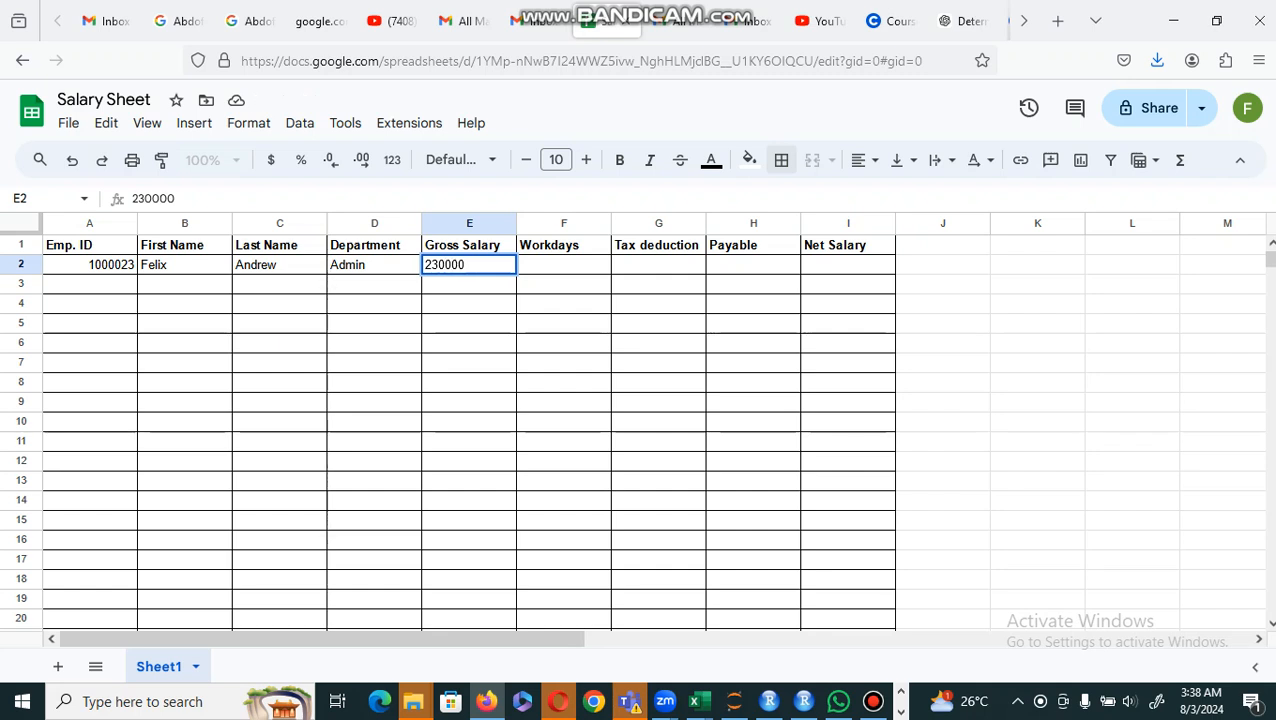
key(Tab)
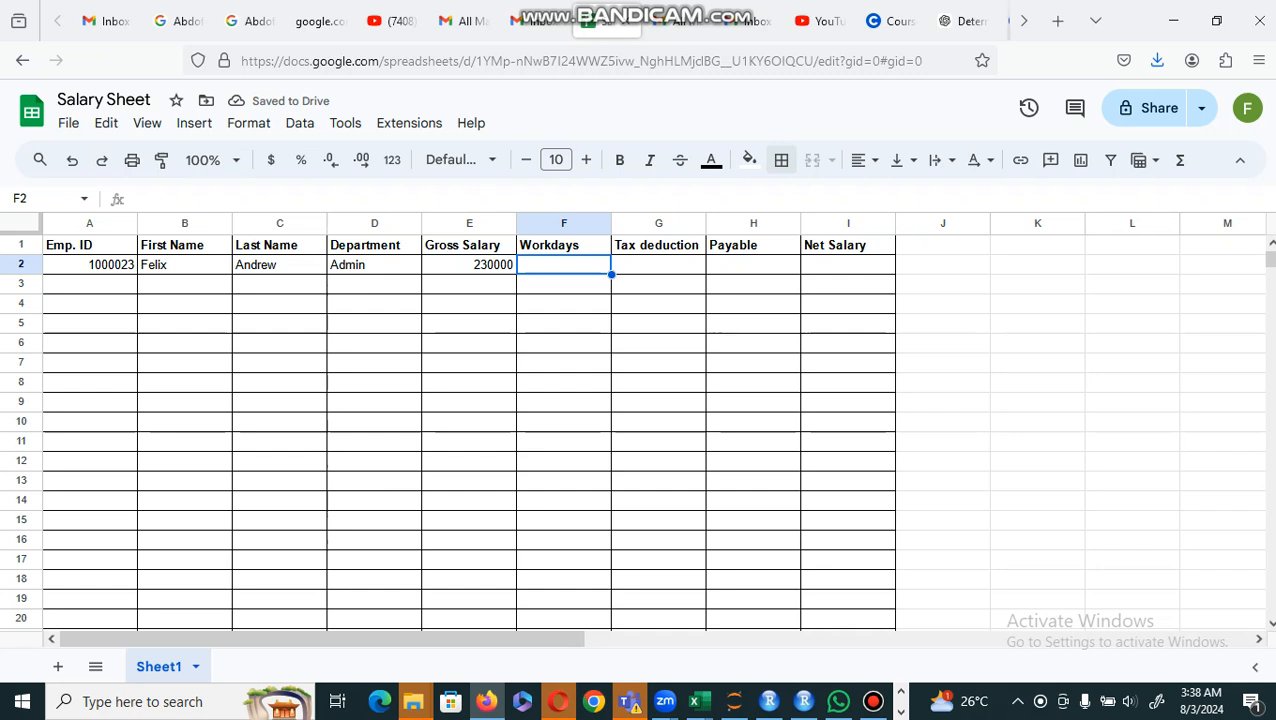
Step: Enter 20 workdays in cell F2 and a tax deduction of 20000 in cell G2
text(20)
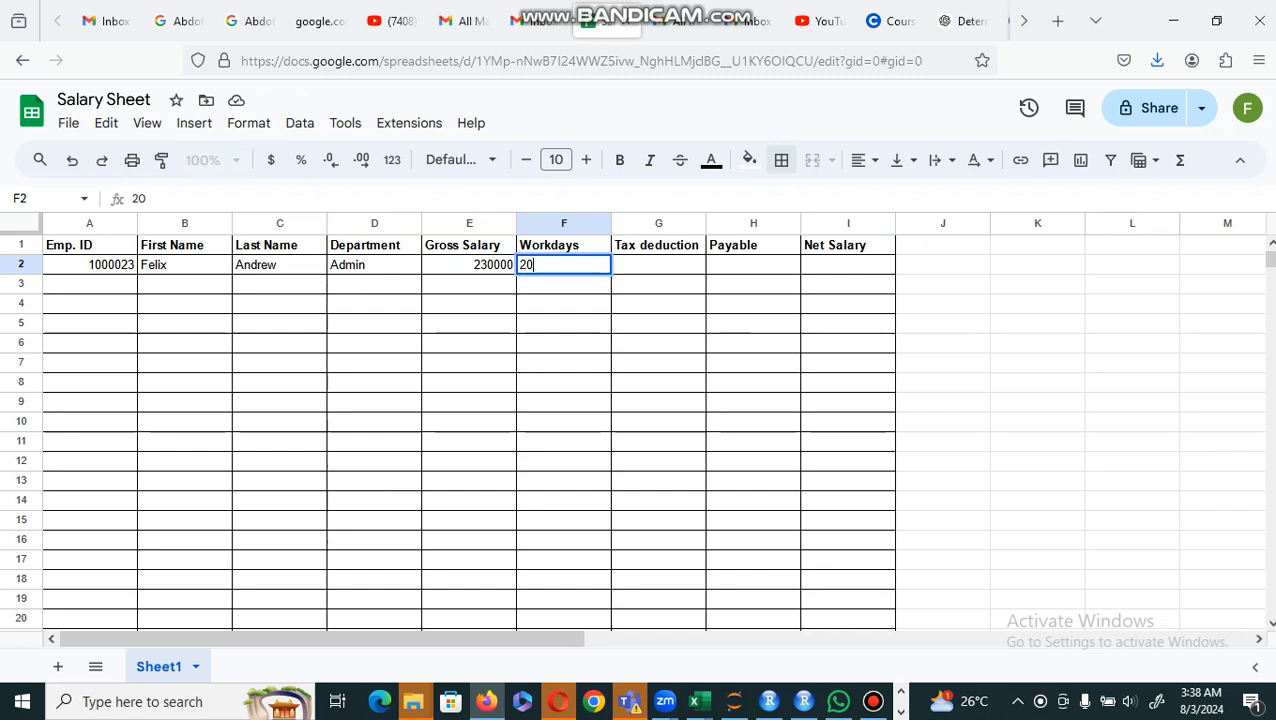
key(Tab)
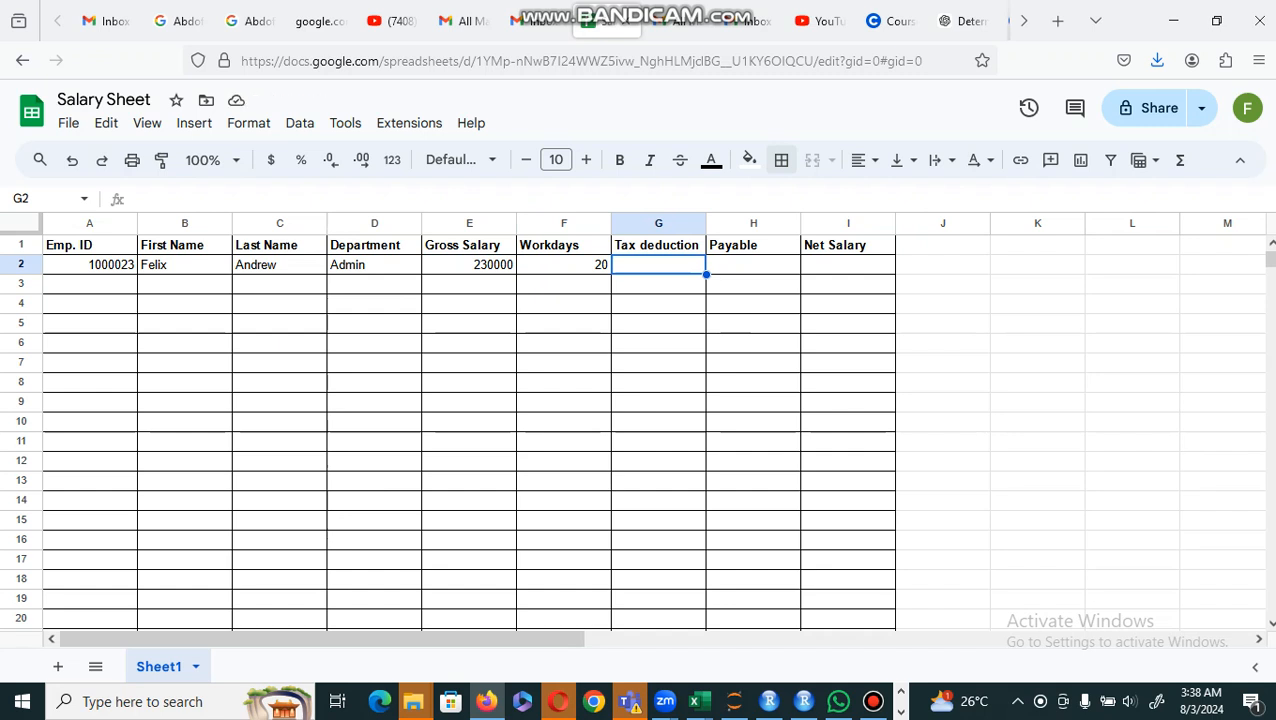
text(20000)
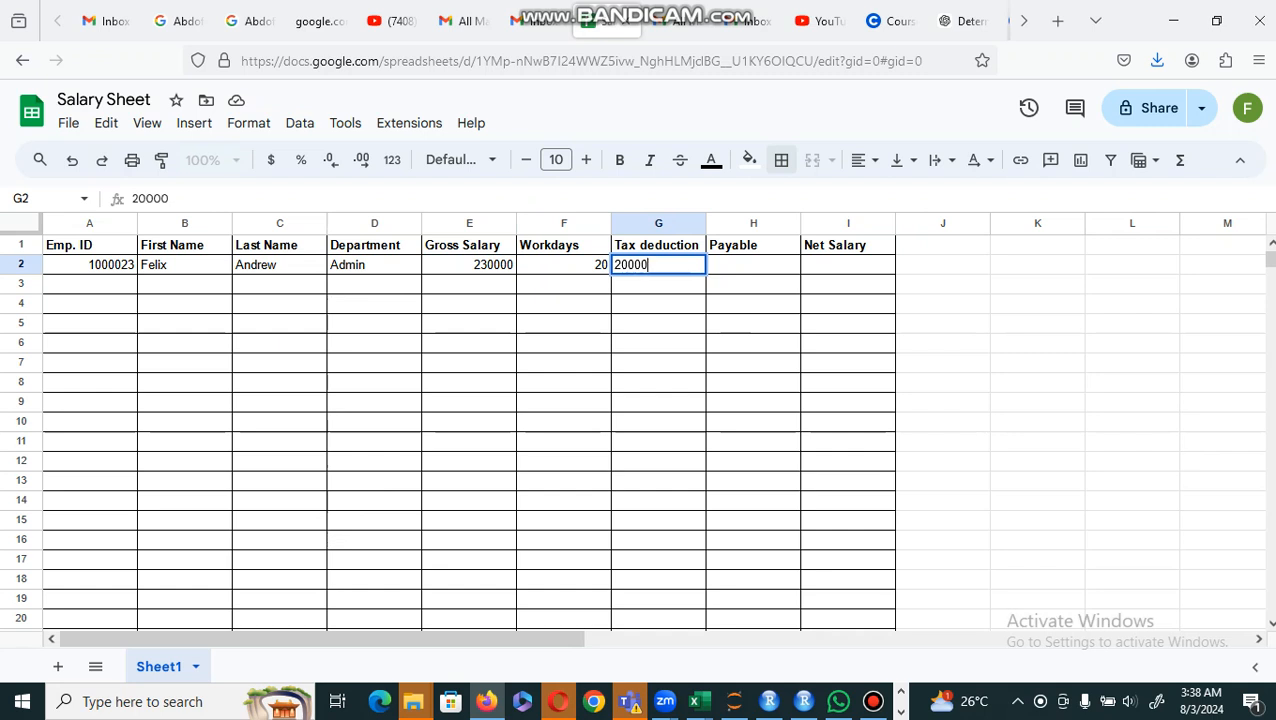
key(Tab)
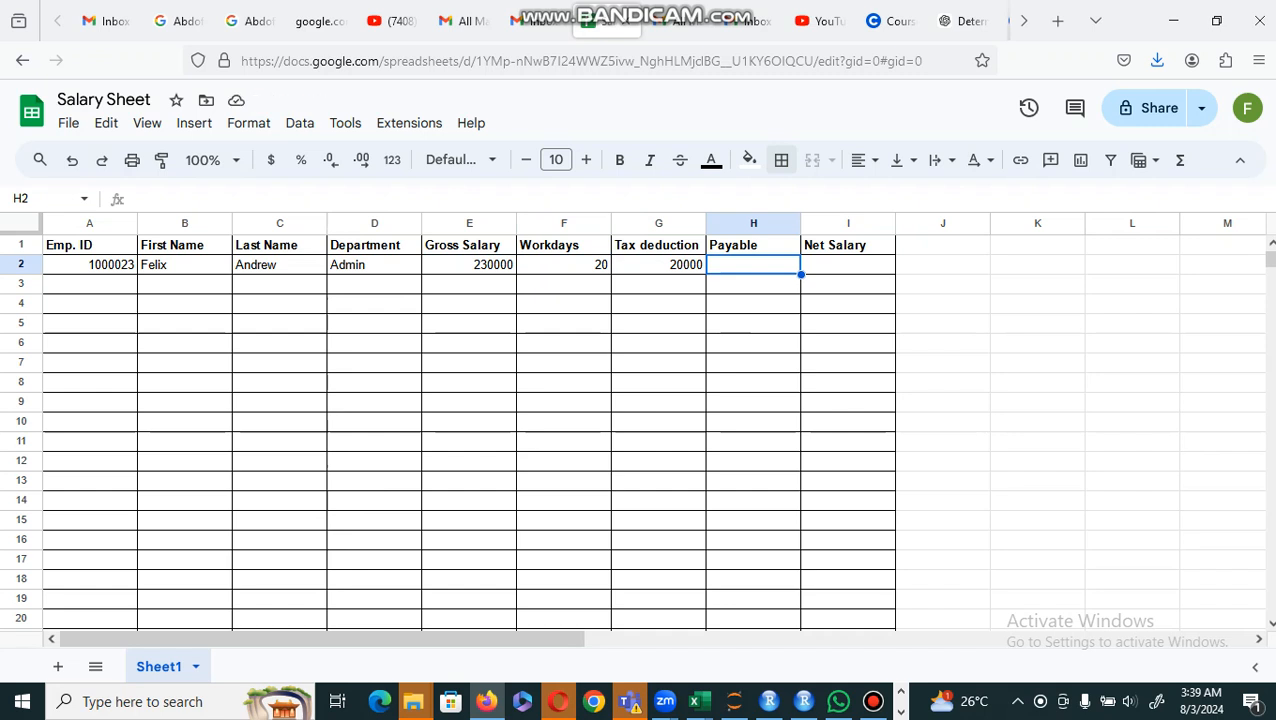
key(Tab)
key(Left)
key(Left)
key(Left)
key(Left)
key(Left)
key(Left)
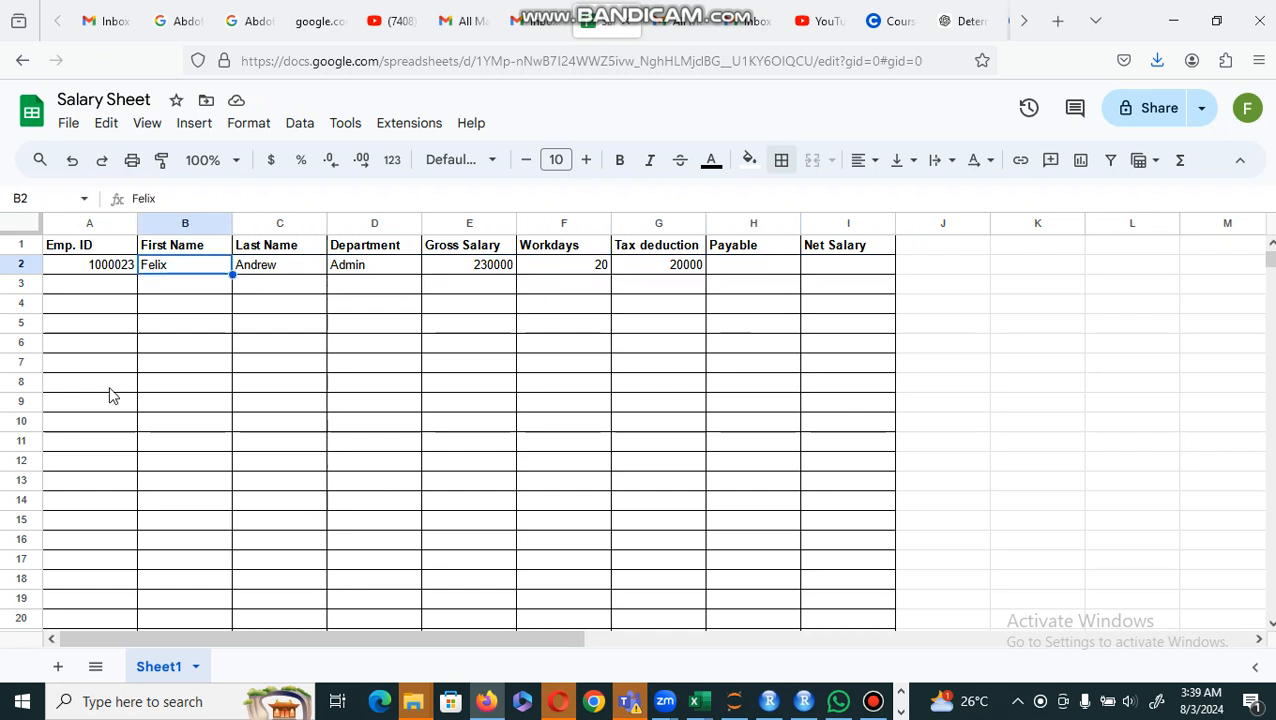
Step: Fill the column heading cells A1 to I1 with orange
click(84, 250)
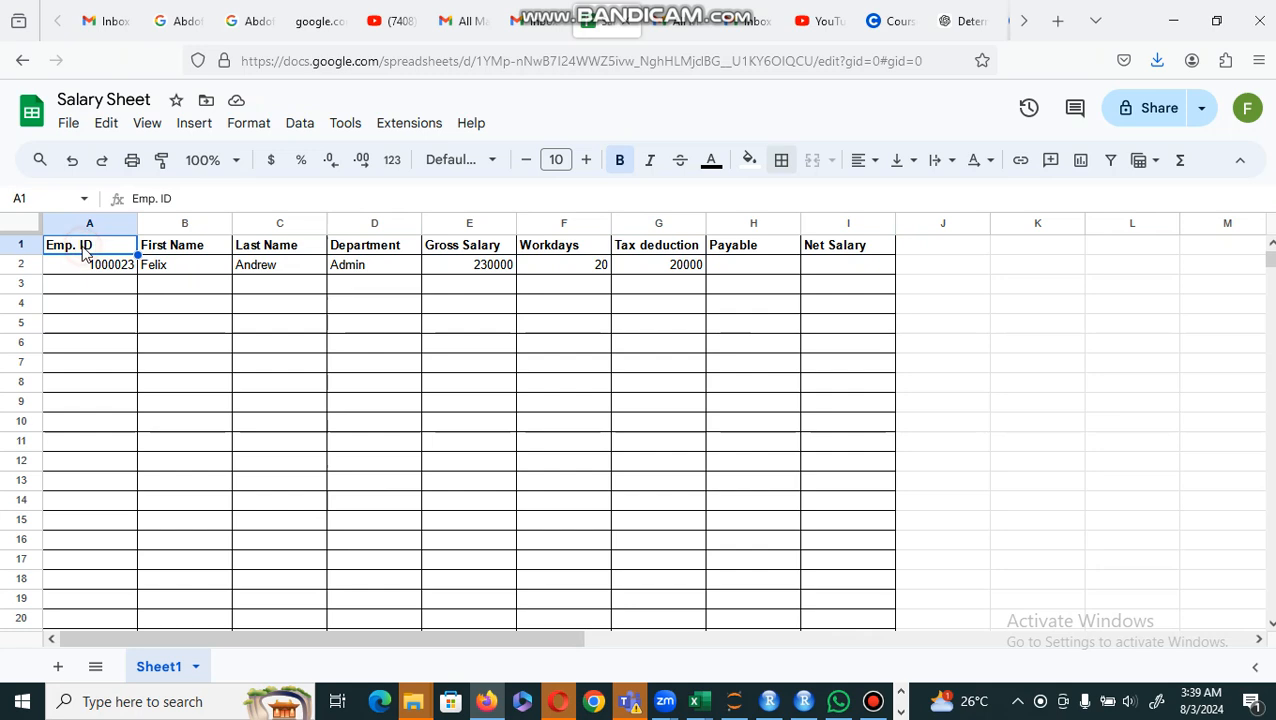
key(shift+Right)
key(shift+Right)
key(shift+Right)
key(shift+Right)
key(shift+Right)
key(shift+Right)
key(shift+Right)
key(shift+Right)
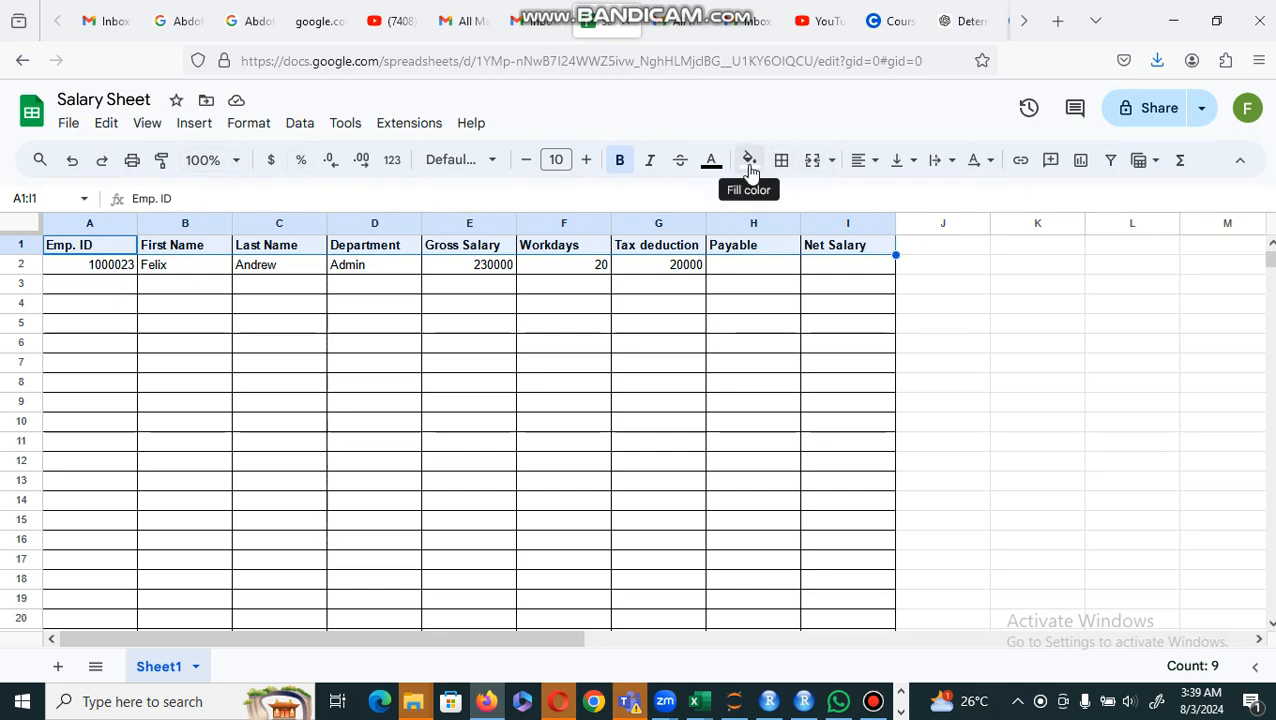
click(749, 162)
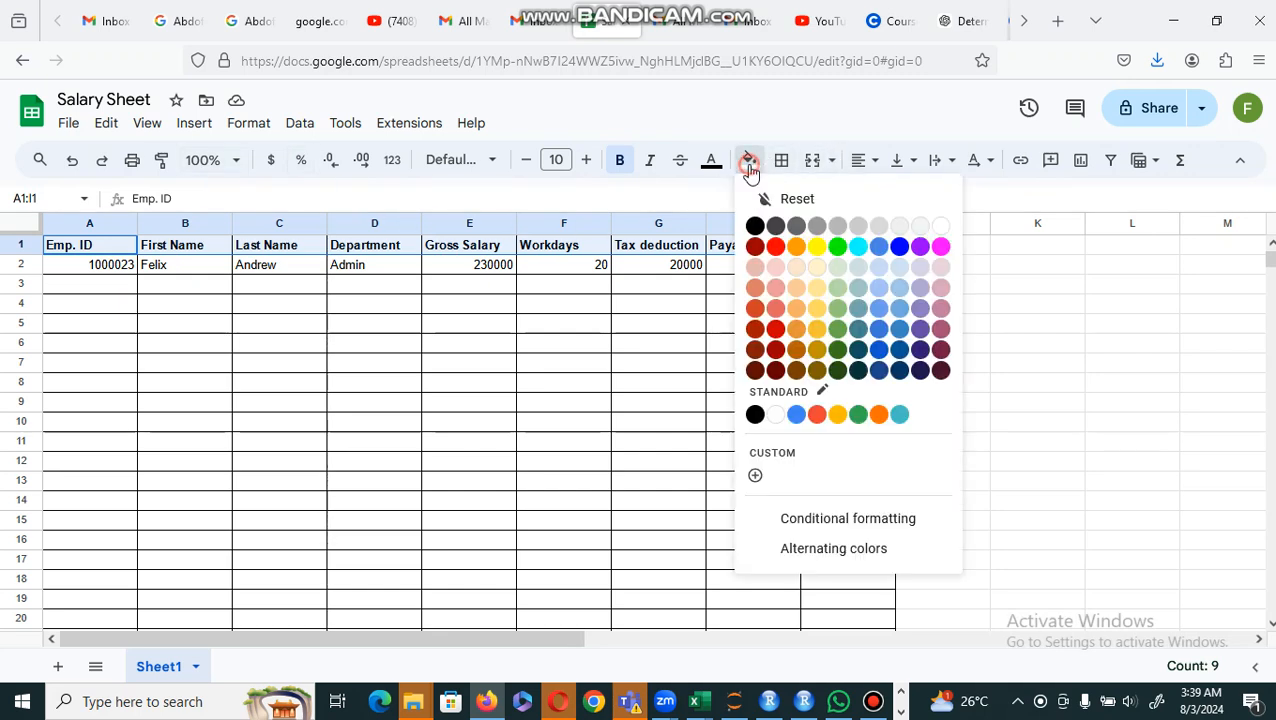
click(796, 247)
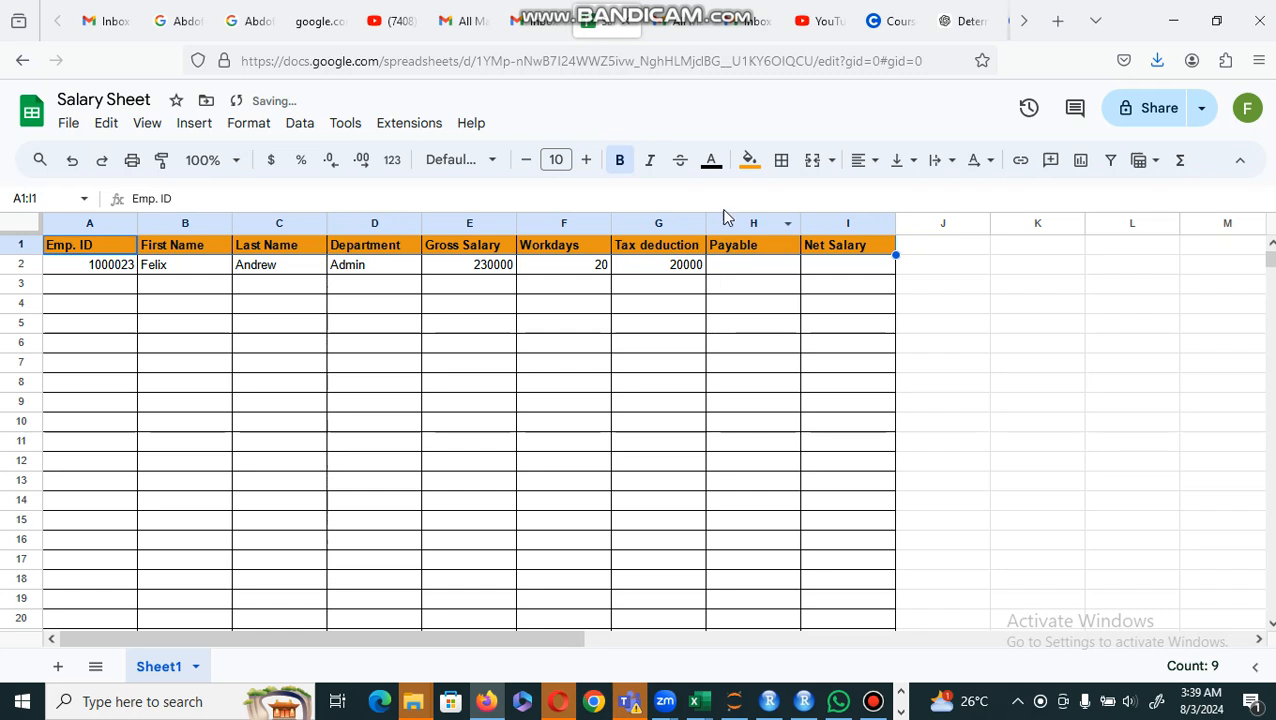
Step: Change the fill colour of the column heading cells A1 to I1 to yellow
click(749, 162)
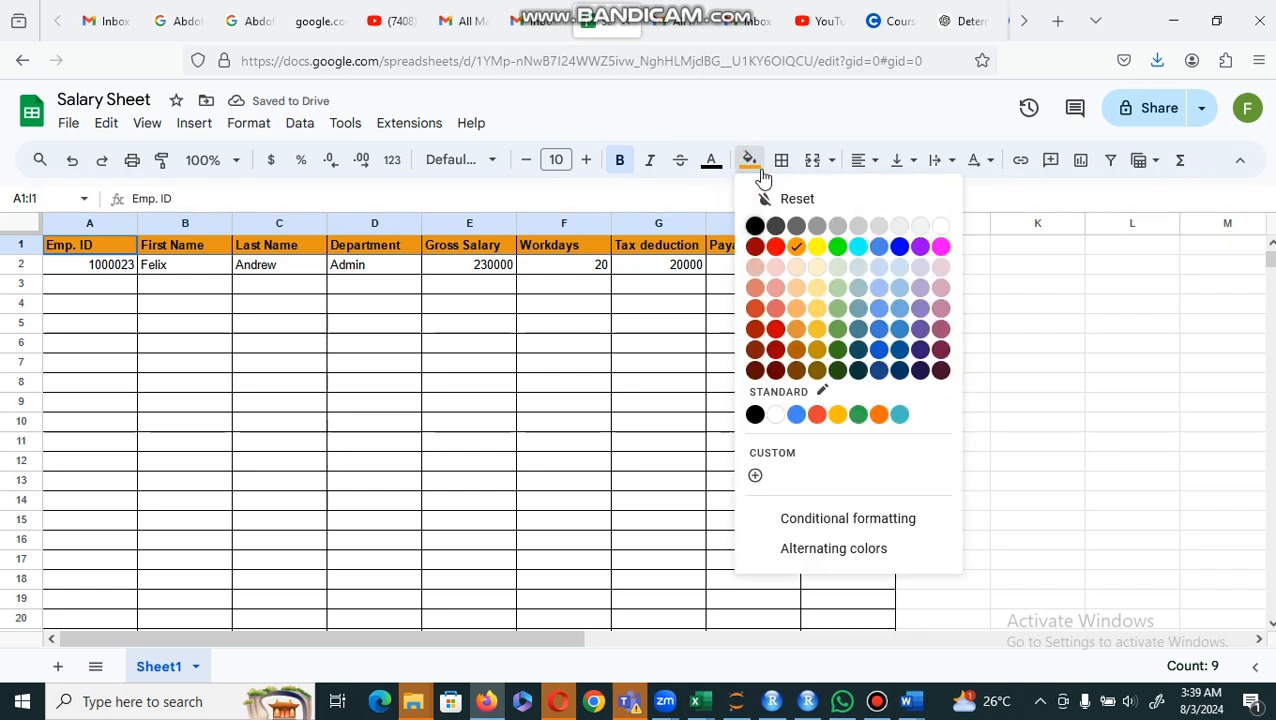
click(817, 247)
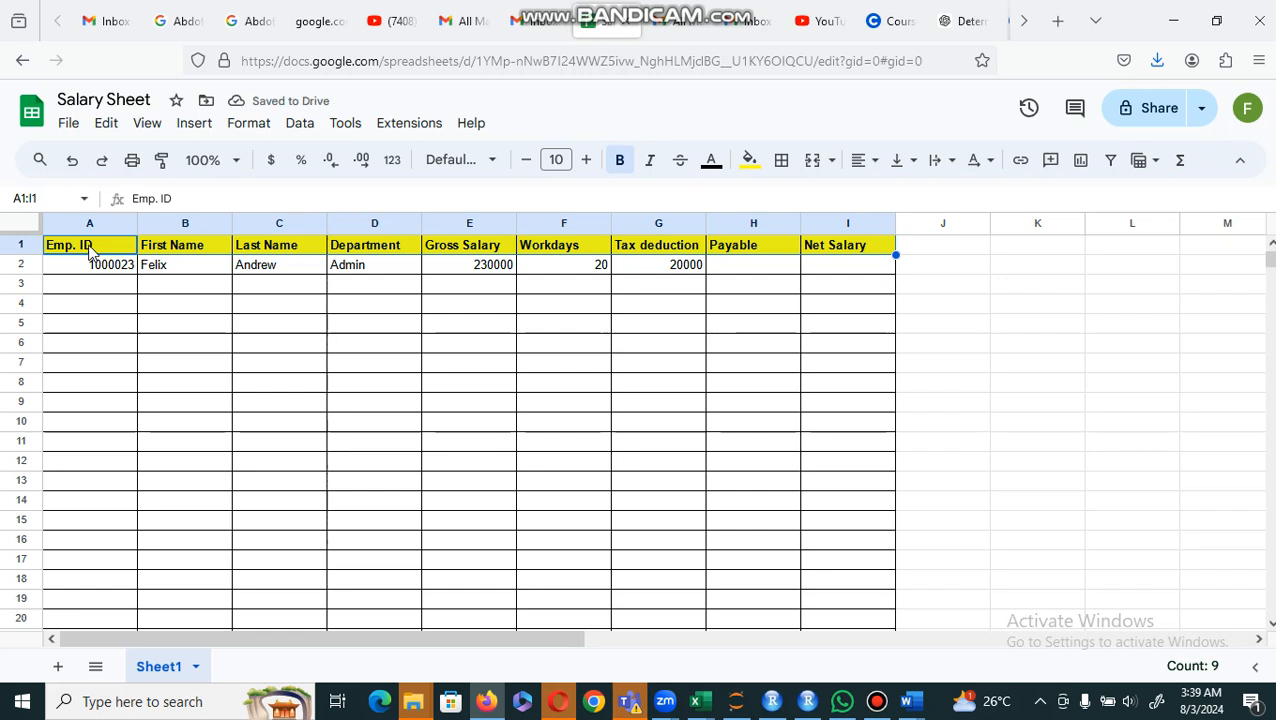
click(132, 324)
click(95, 287)
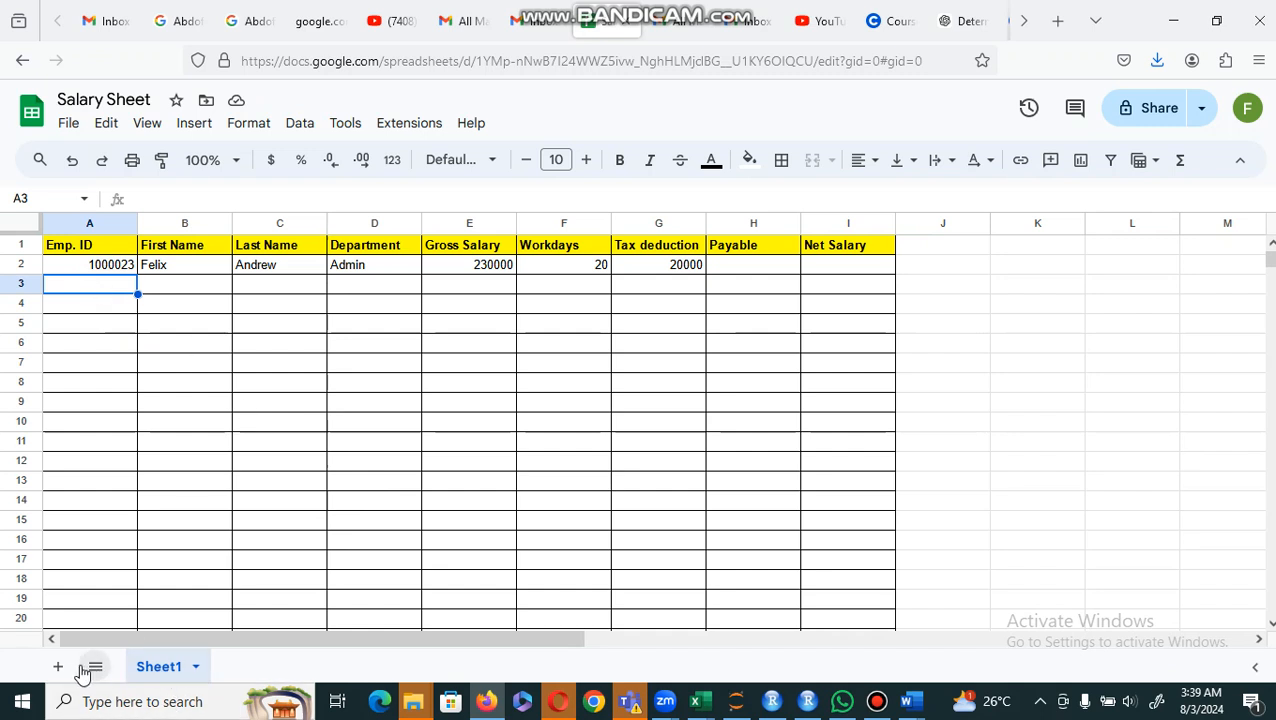
Step: Rename Sheet1 as Jan and add a second worksheet named Feb, finishing with the Jan worksheet open
double_click(156, 670)
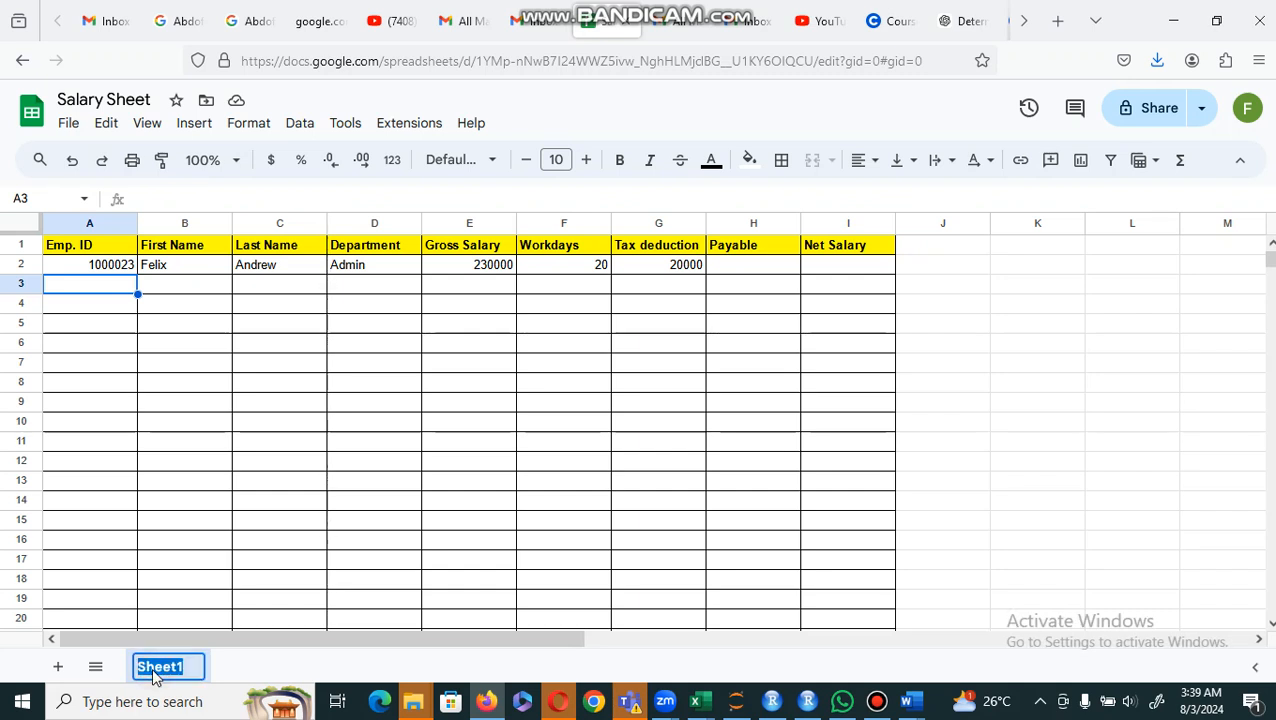
text(Jan)
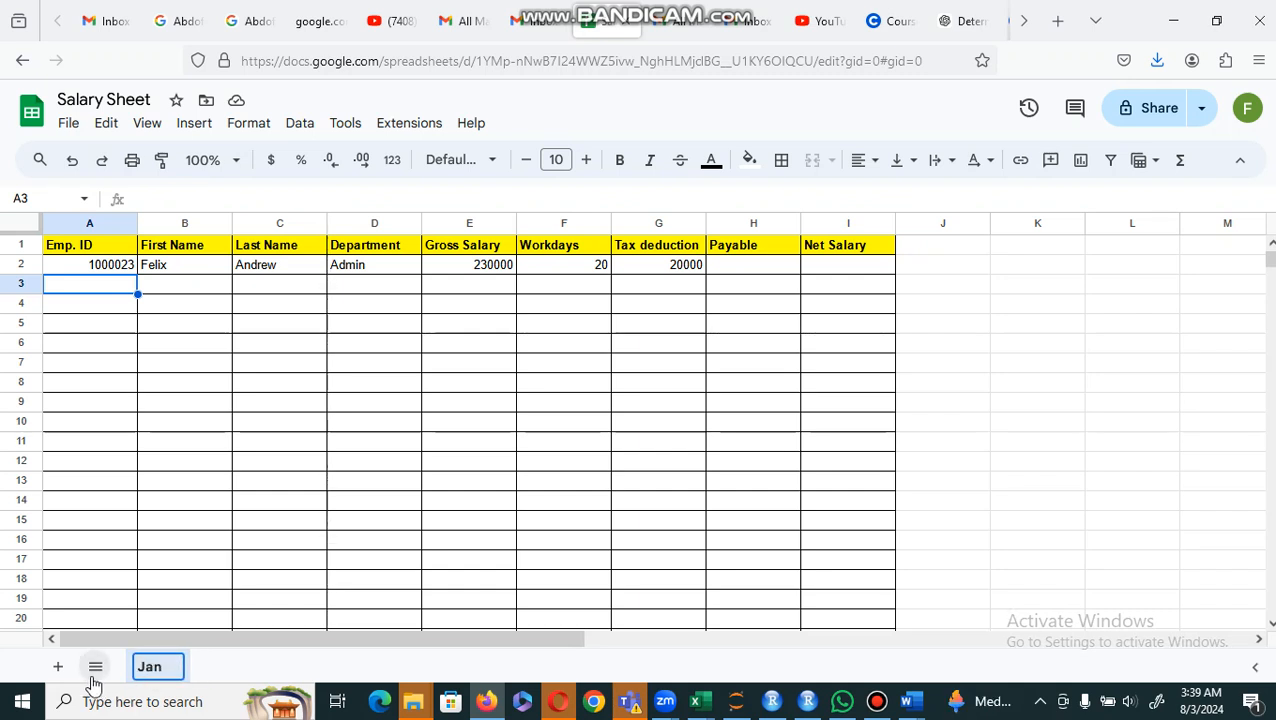
click(57, 667)
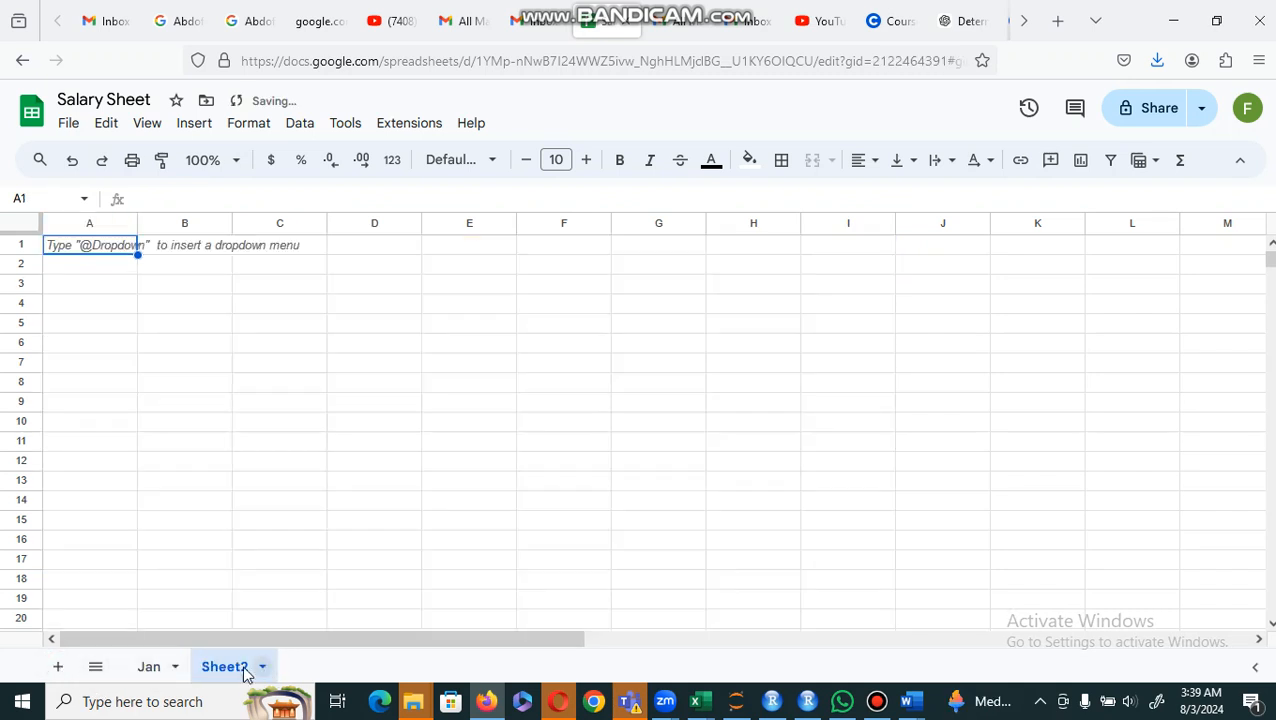
double_click(226, 670)
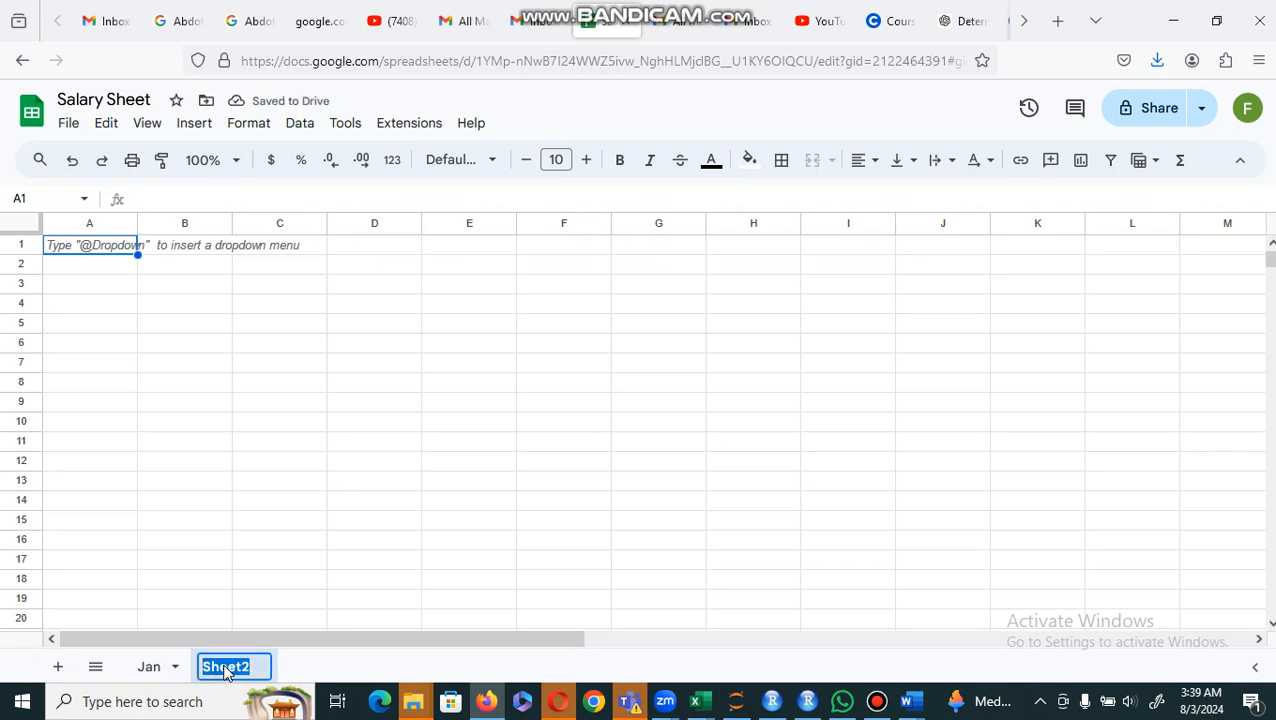
text(Feb)
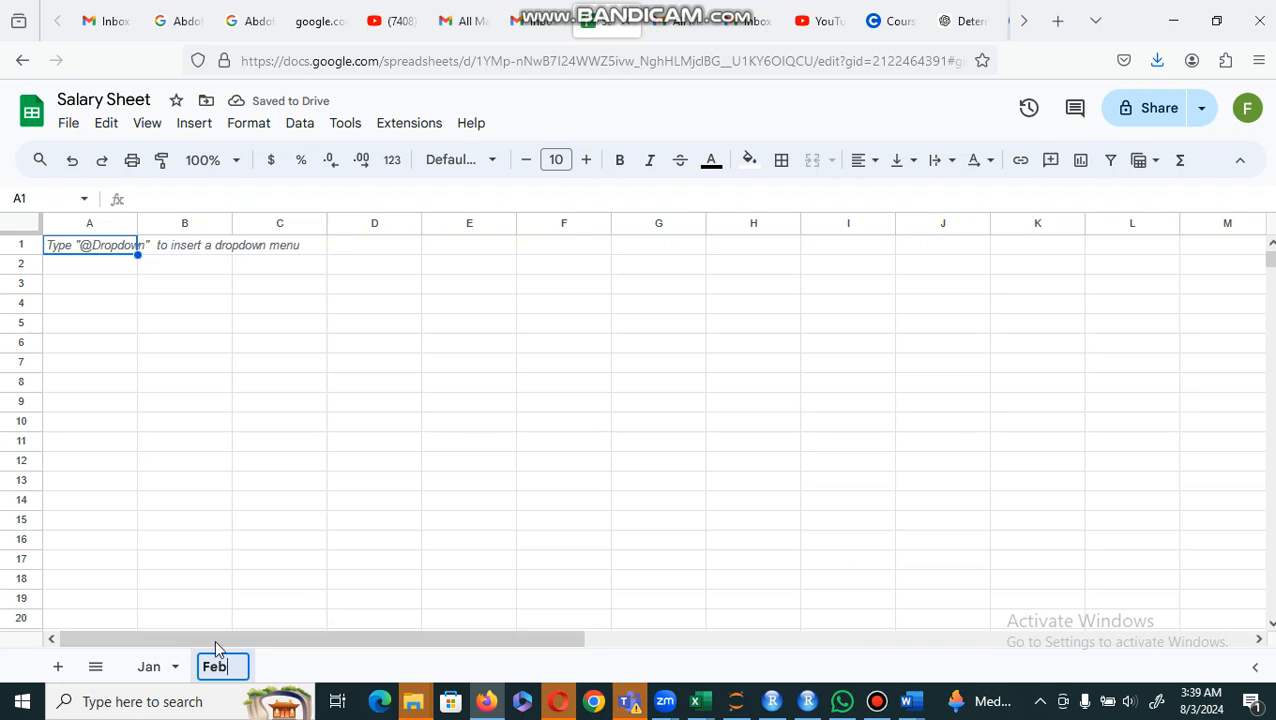
click(148, 667)
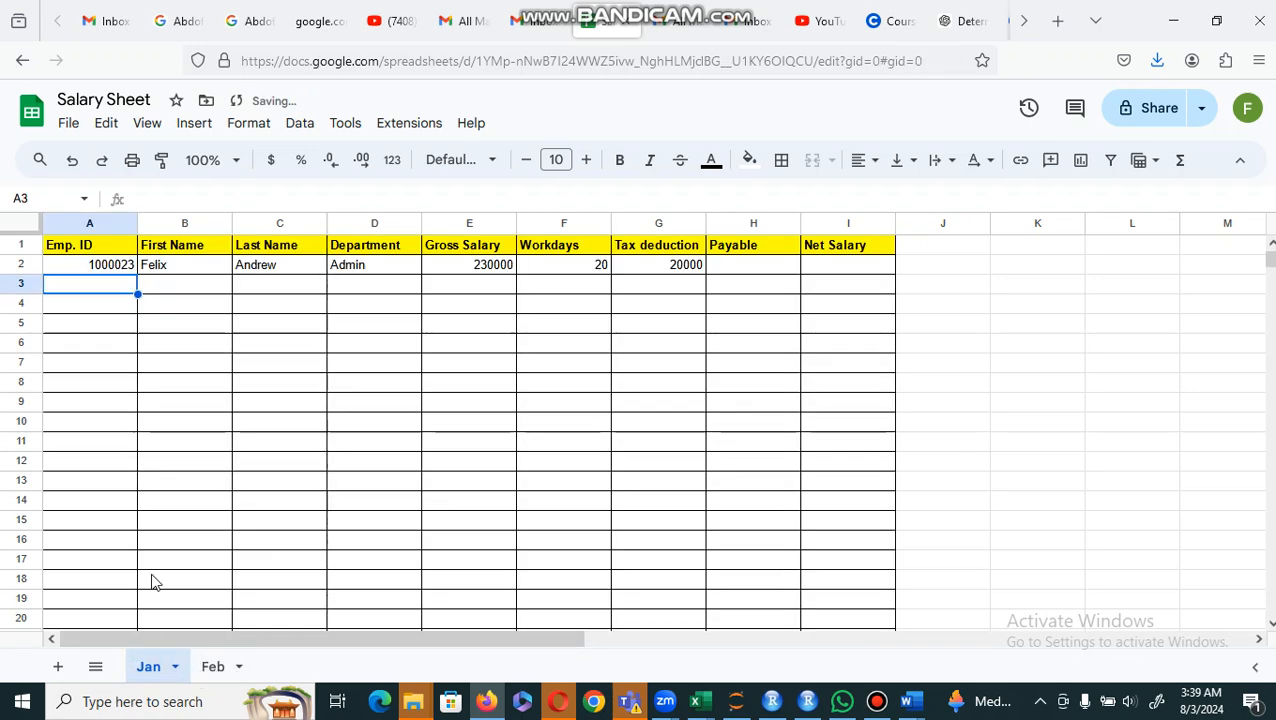
click(1148, 111)
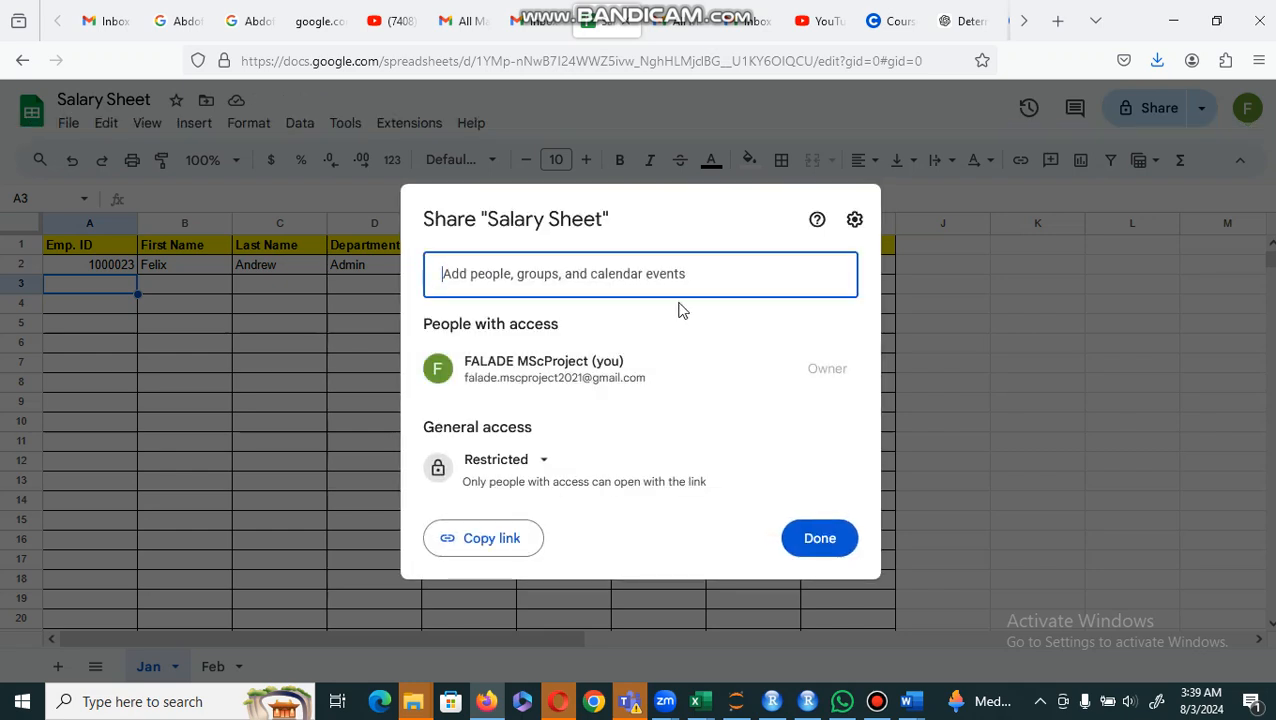
click(636, 283)
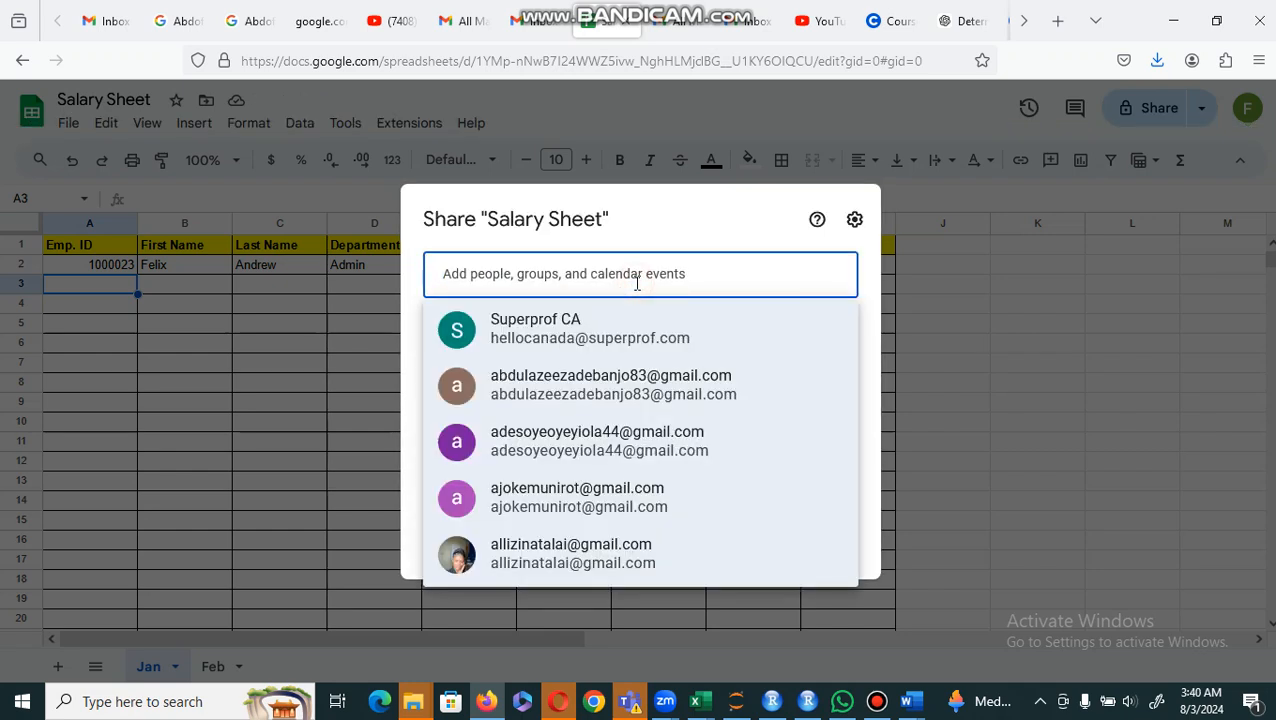
click(975, 218)
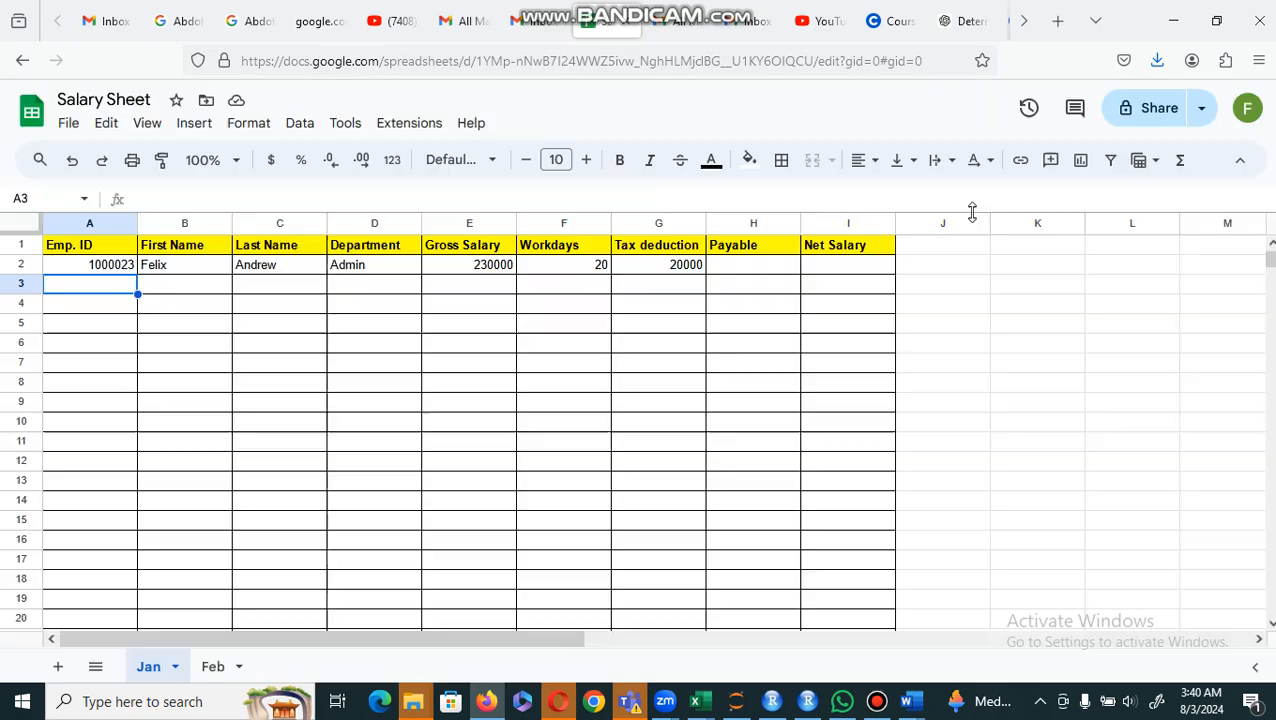
Step: Open the sharing settings of the Salary Sheet and set general access to Anyone with the link
click(1153, 118)
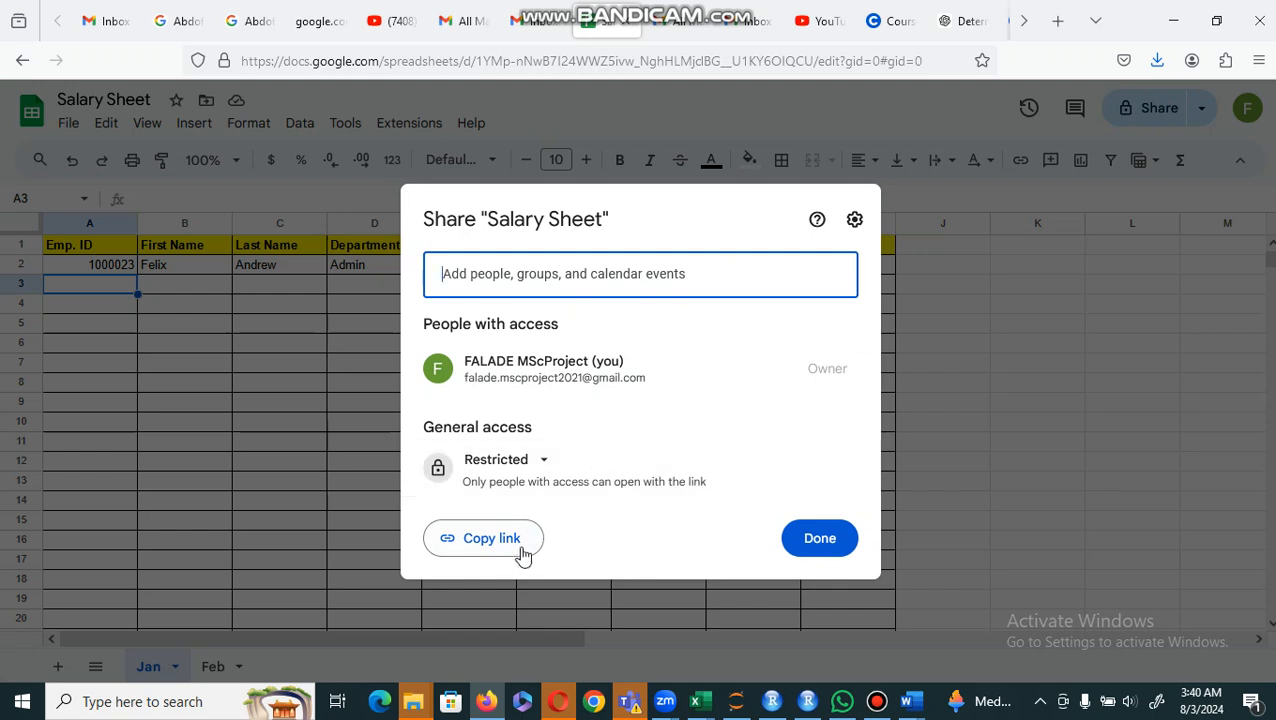
click(547, 466)
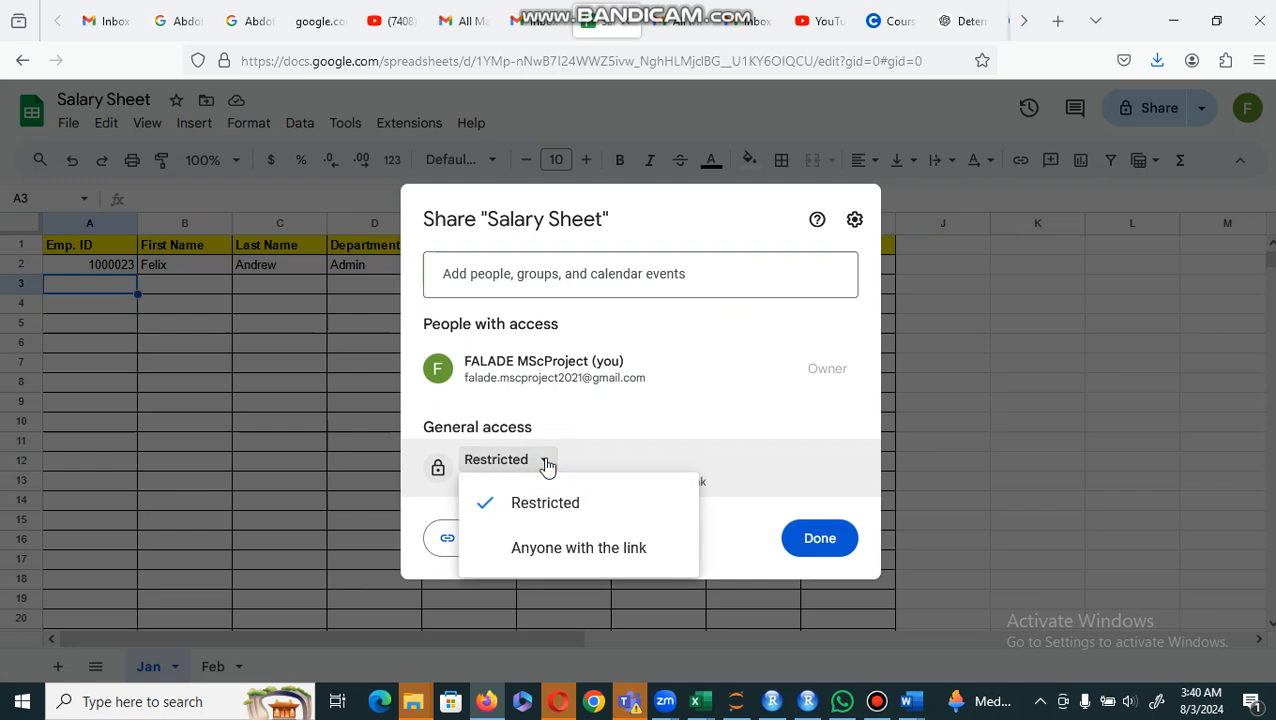
click(544, 556)
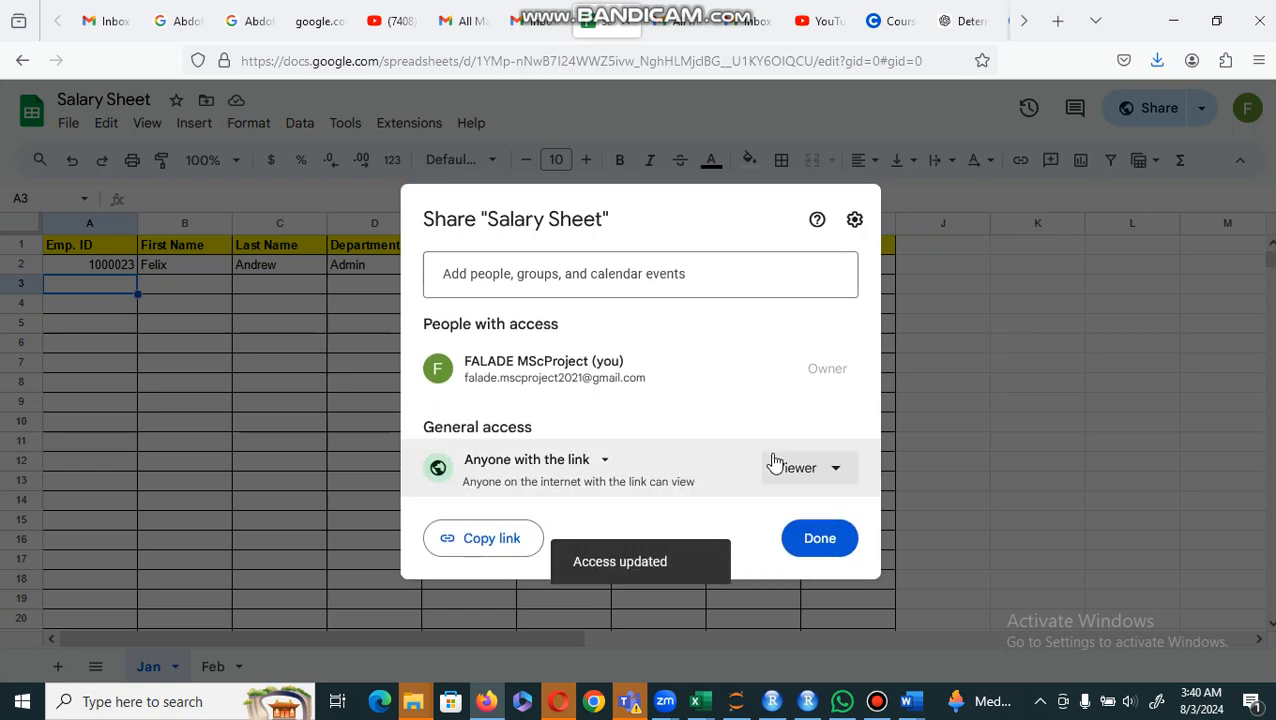
Step: Give anyone with the link the Commenter role, and replace it with the Editor role
click(838, 470)
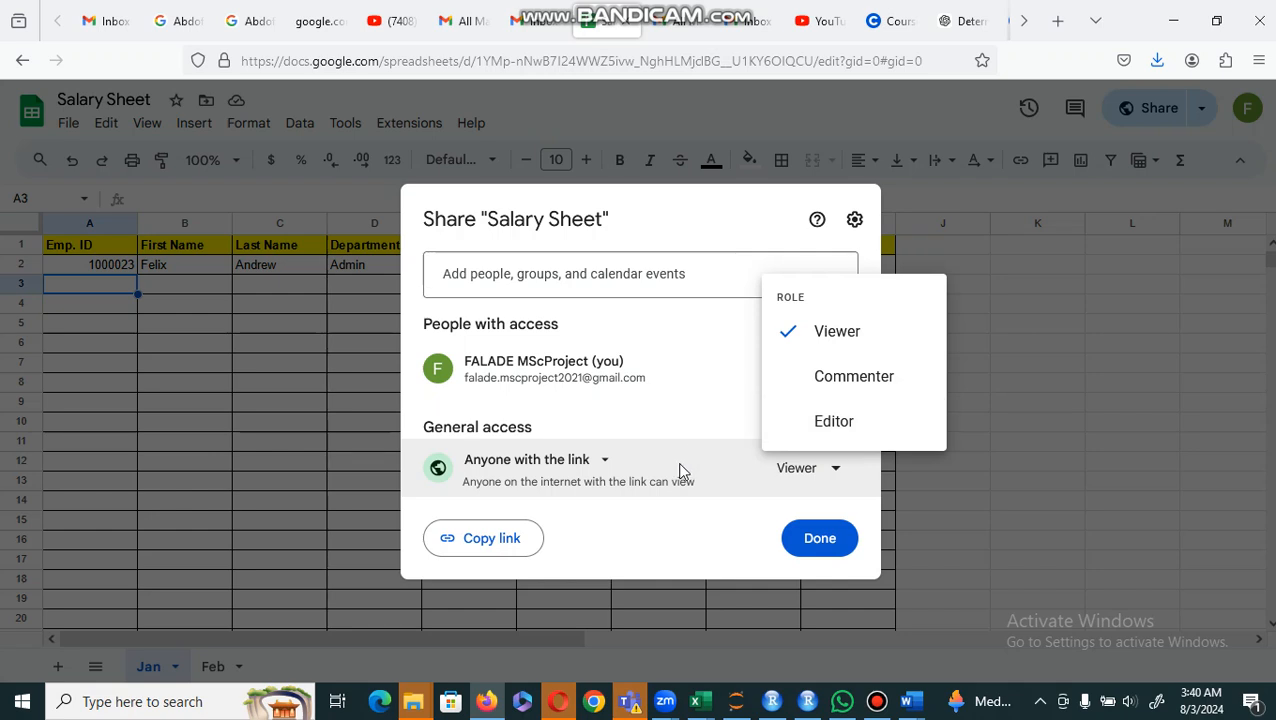
click(679, 466)
click(833, 469)
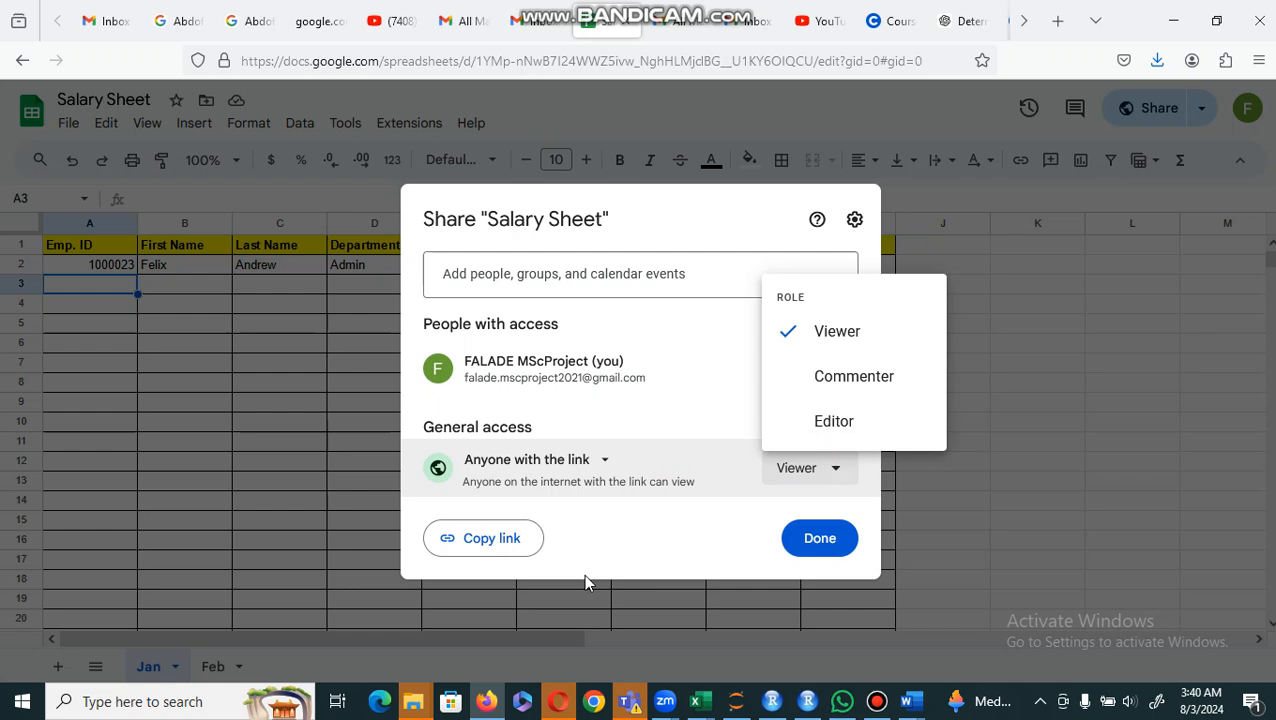
click(843, 378)
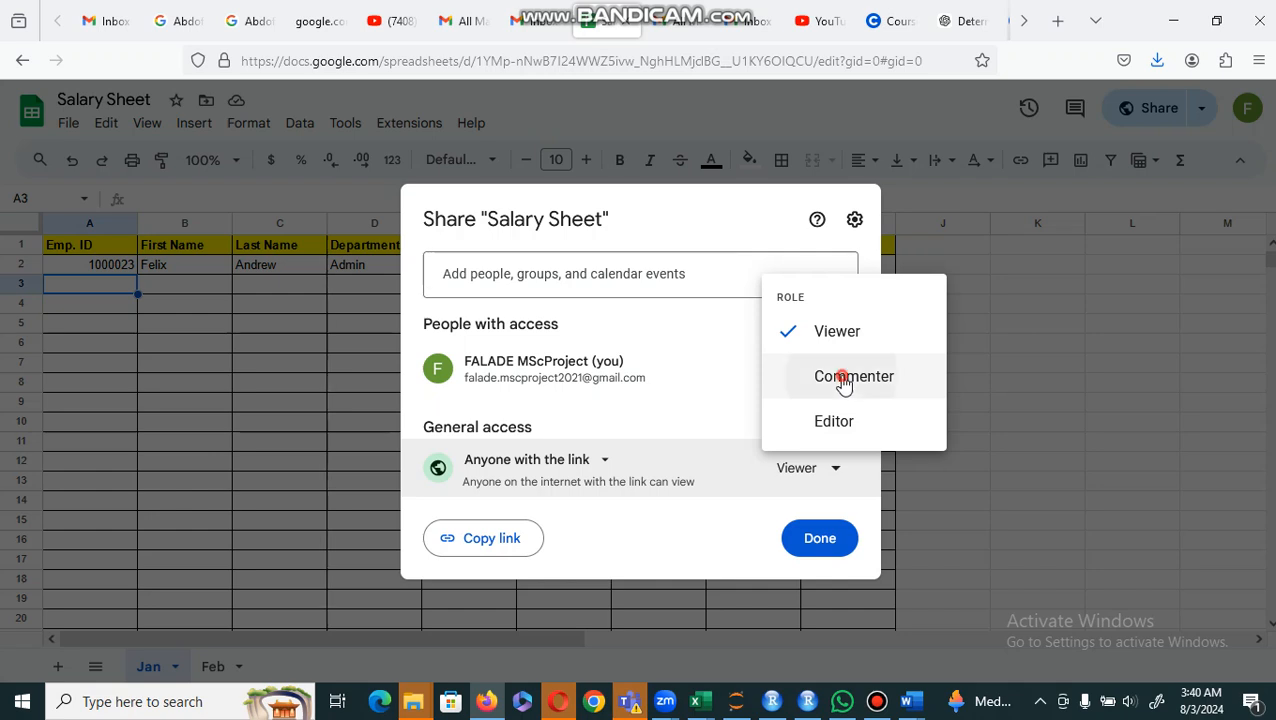
click(833, 476)
click(826, 420)
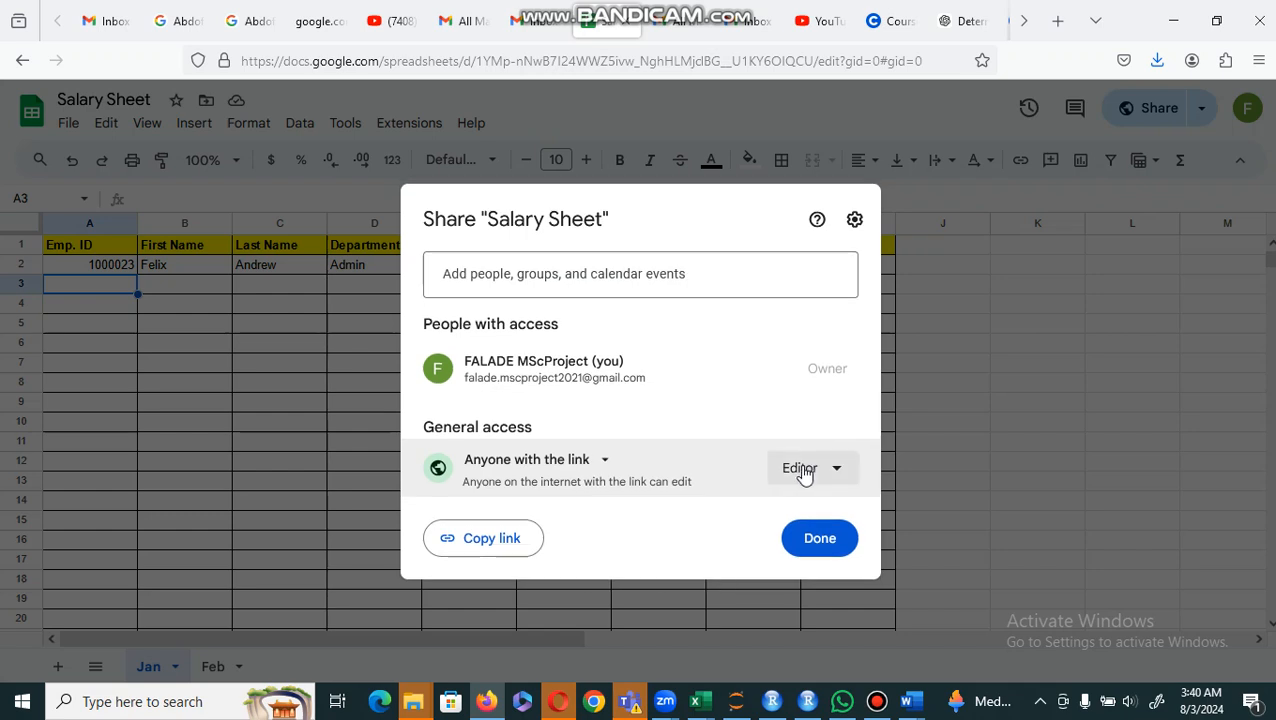
Step: Set the role for anyone with the link to Viewer and close the sharing settings
click(822, 475)
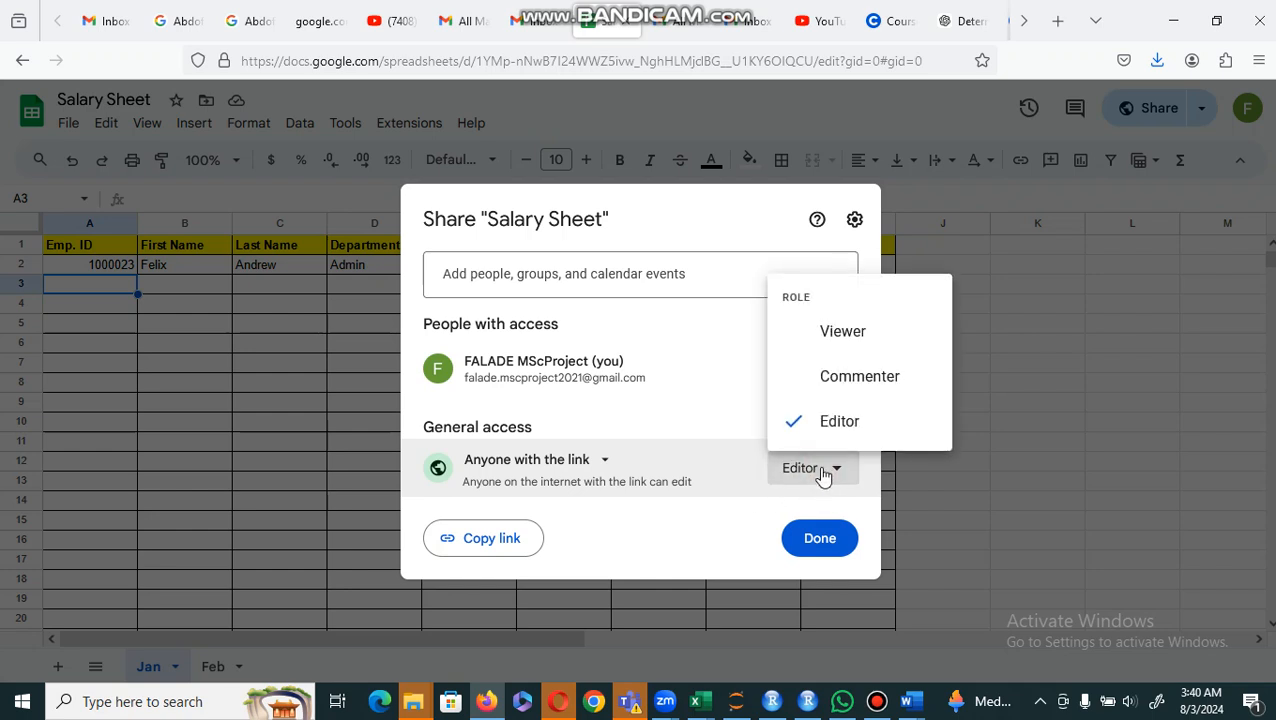
click(836, 332)
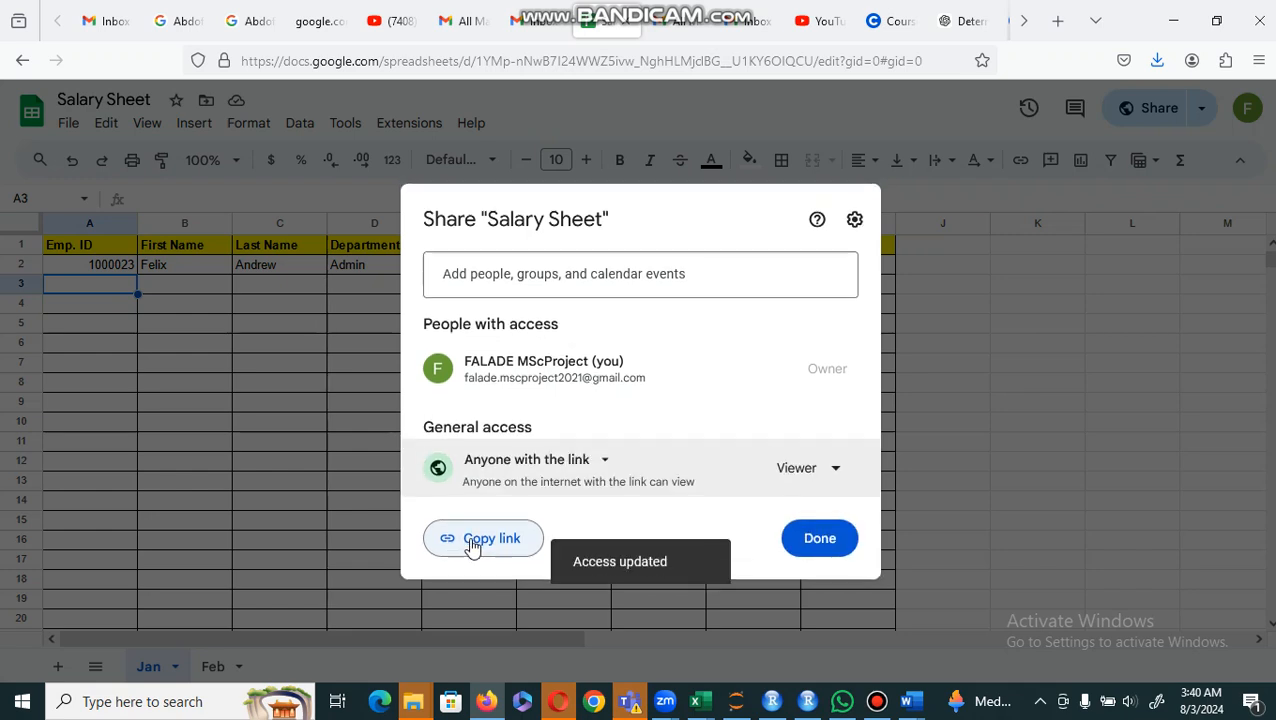
click(819, 539)
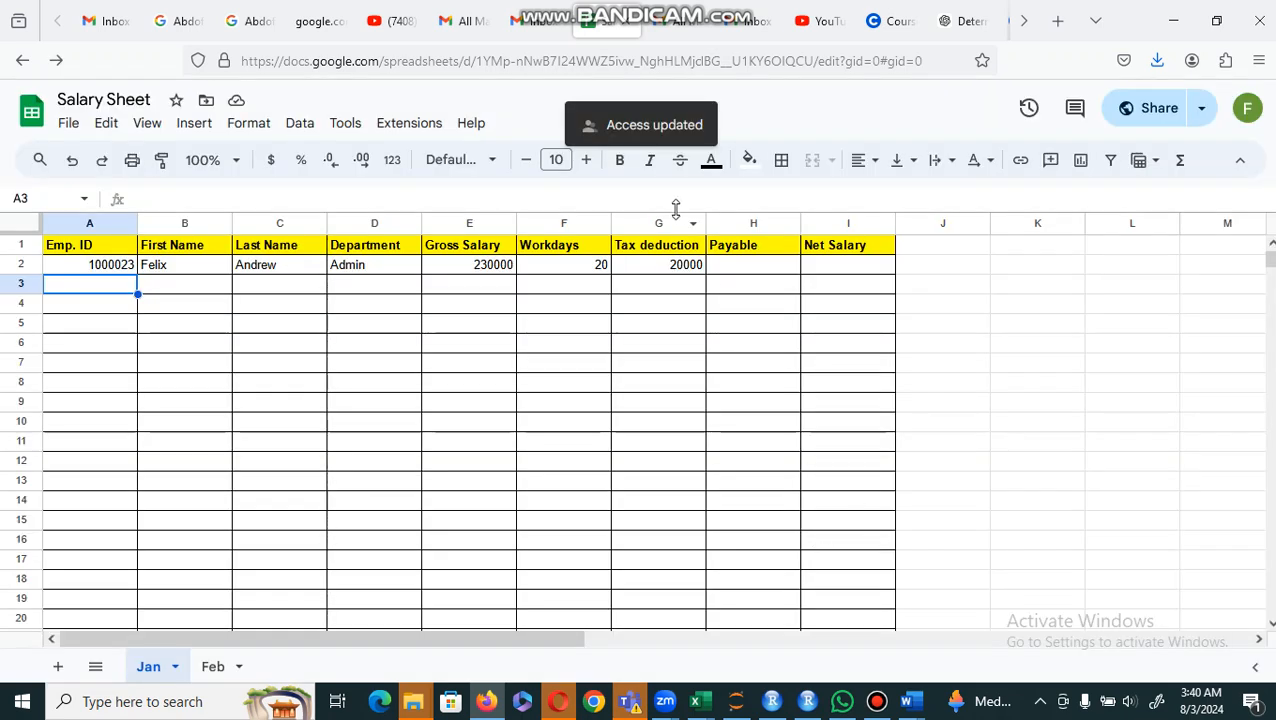
Step: Reopen the sharing settings and disallow editors from changing permissions and sharing the spreadsheet
click(1150, 113)
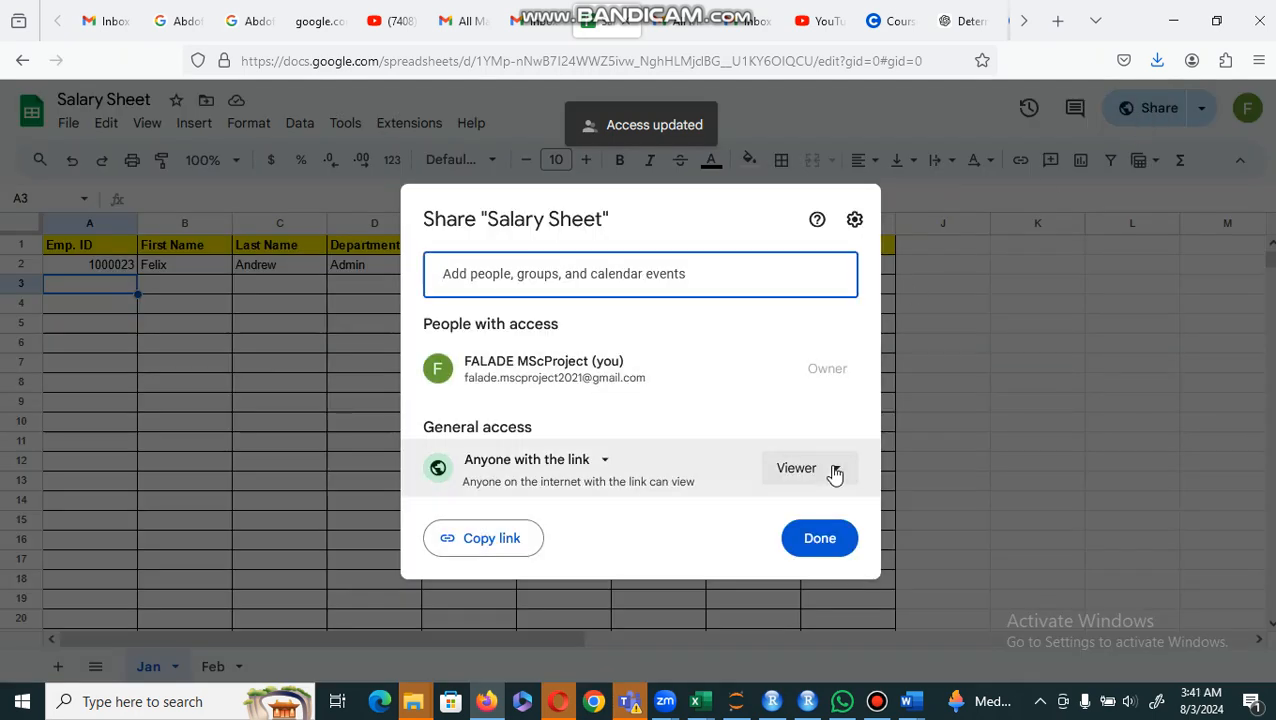
click(834, 470)
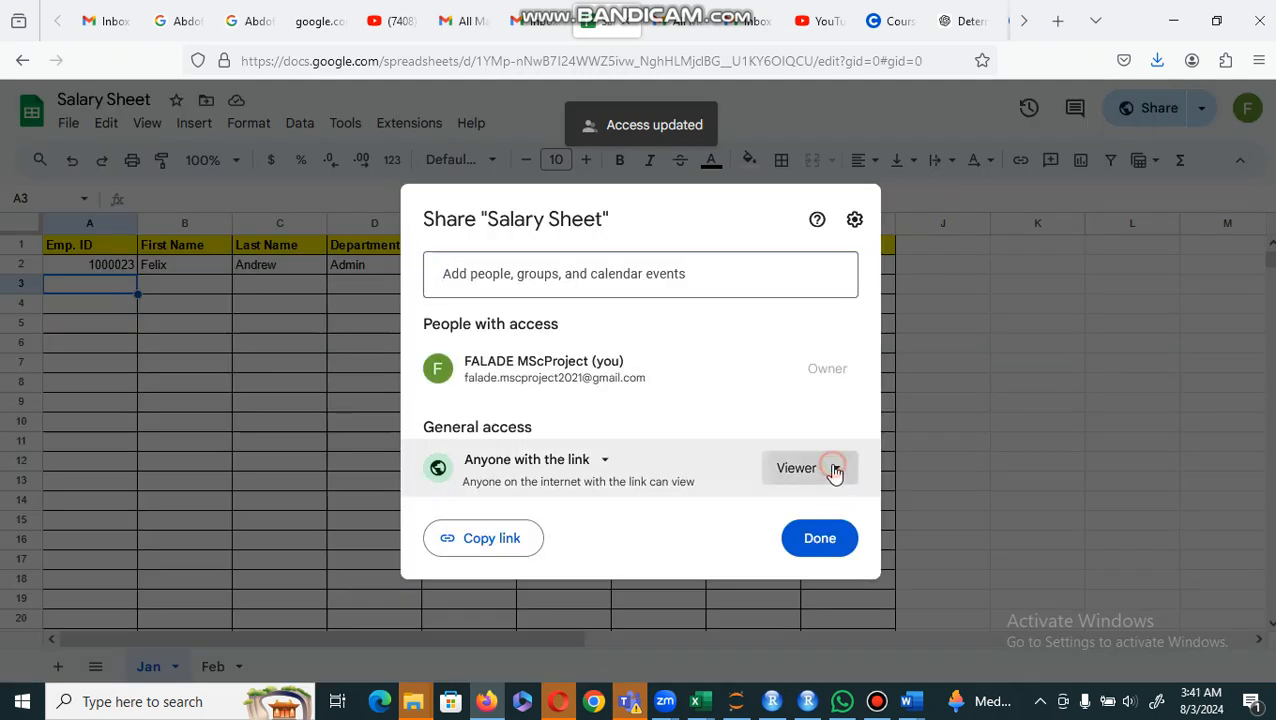
click(854, 219)
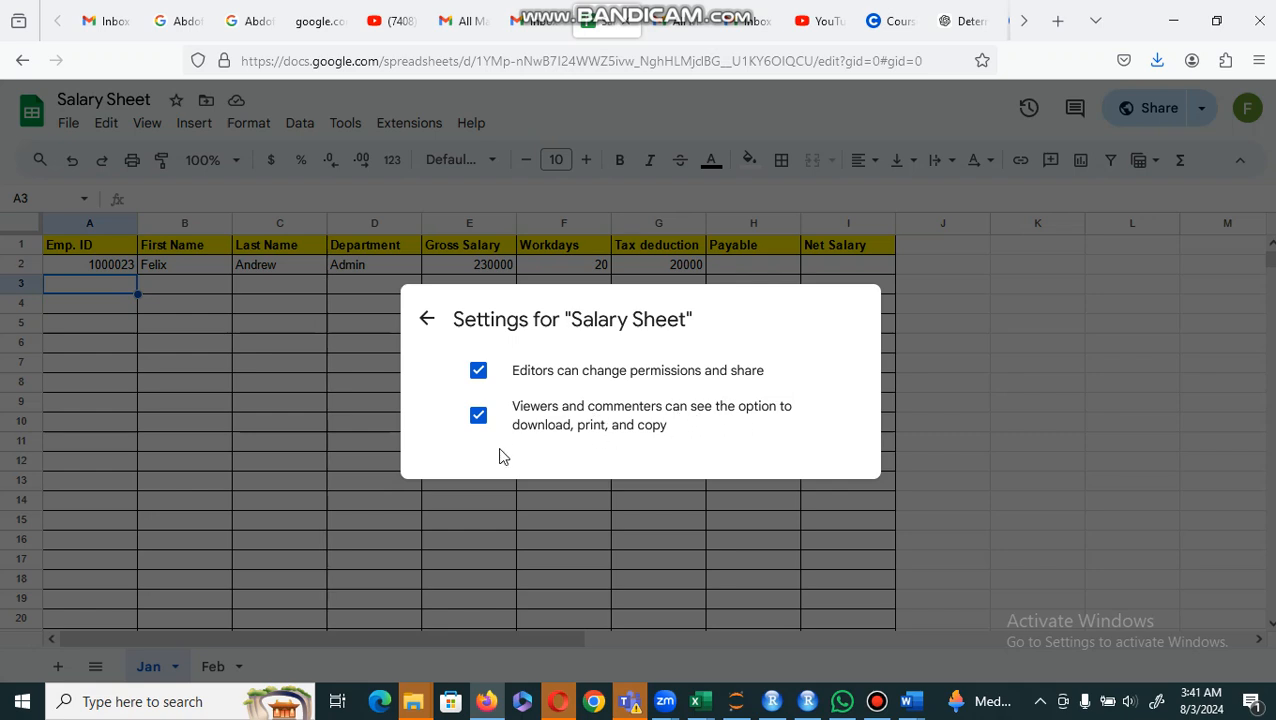
click(479, 374)
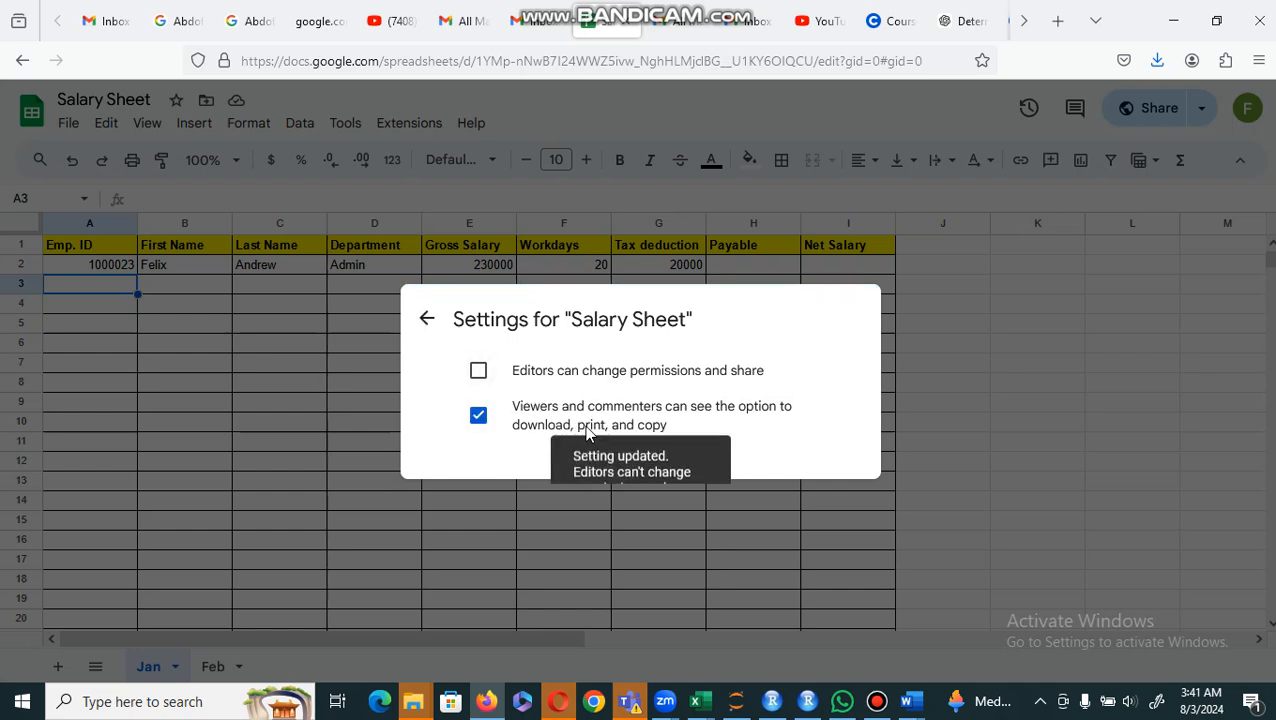
click(421, 320)
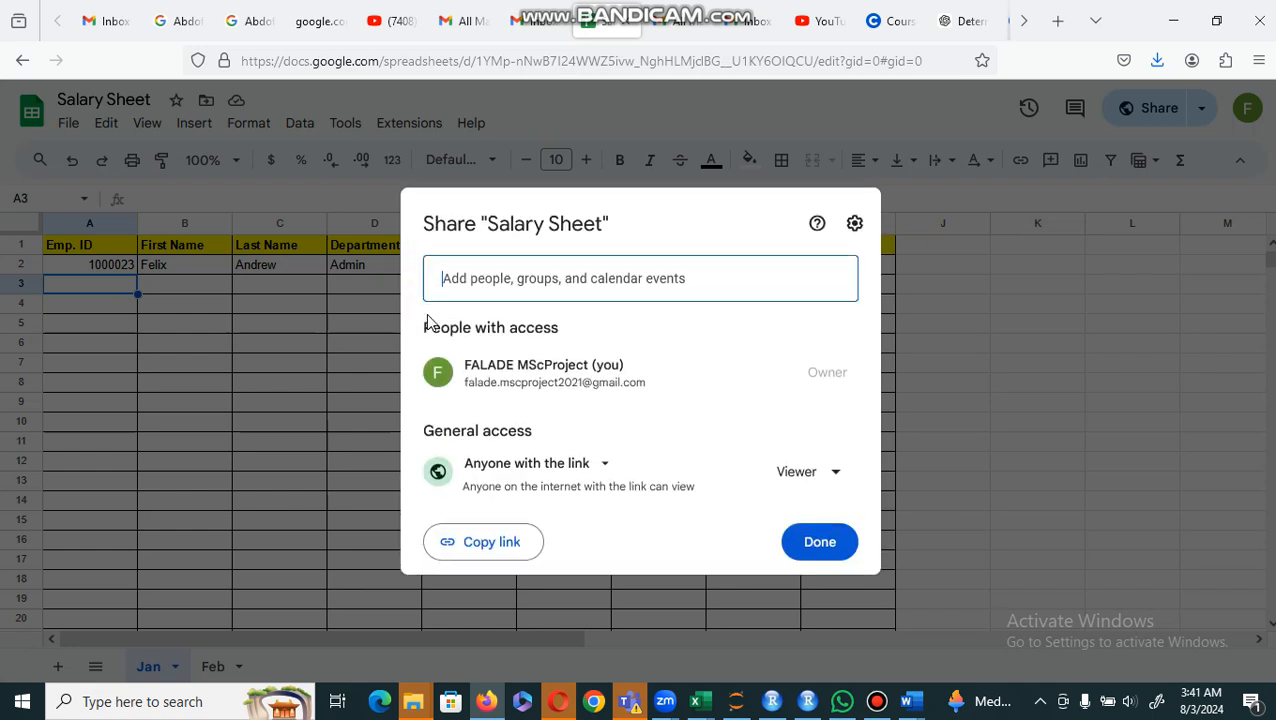
Step: Set the role for anyone with the link to Commenter and allow editors to change permissions and share again
click(838, 468)
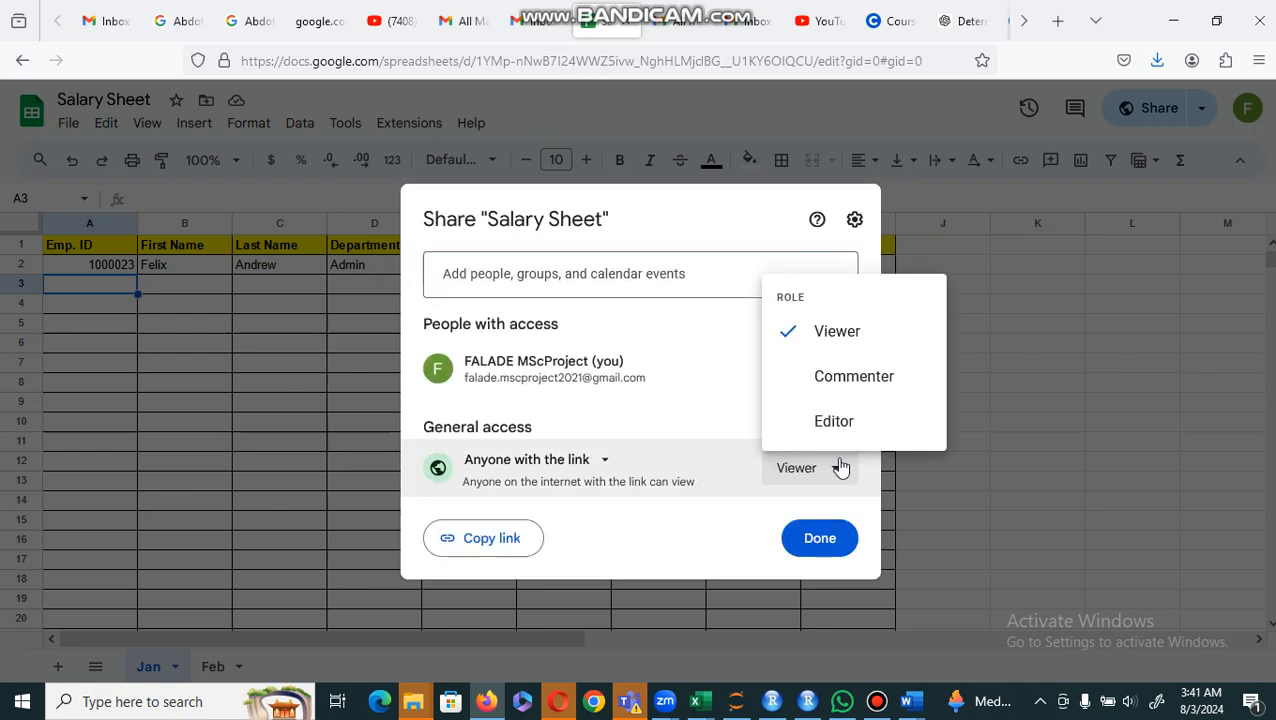
click(838, 378)
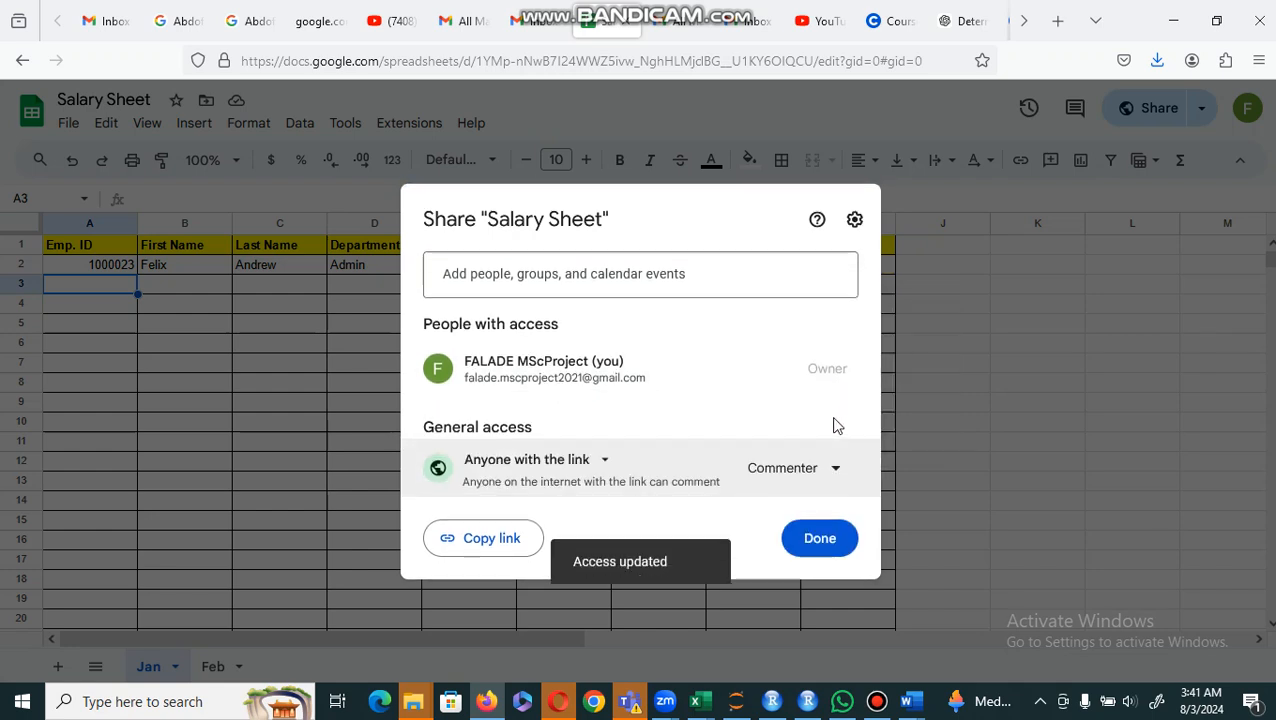
click(854, 219)
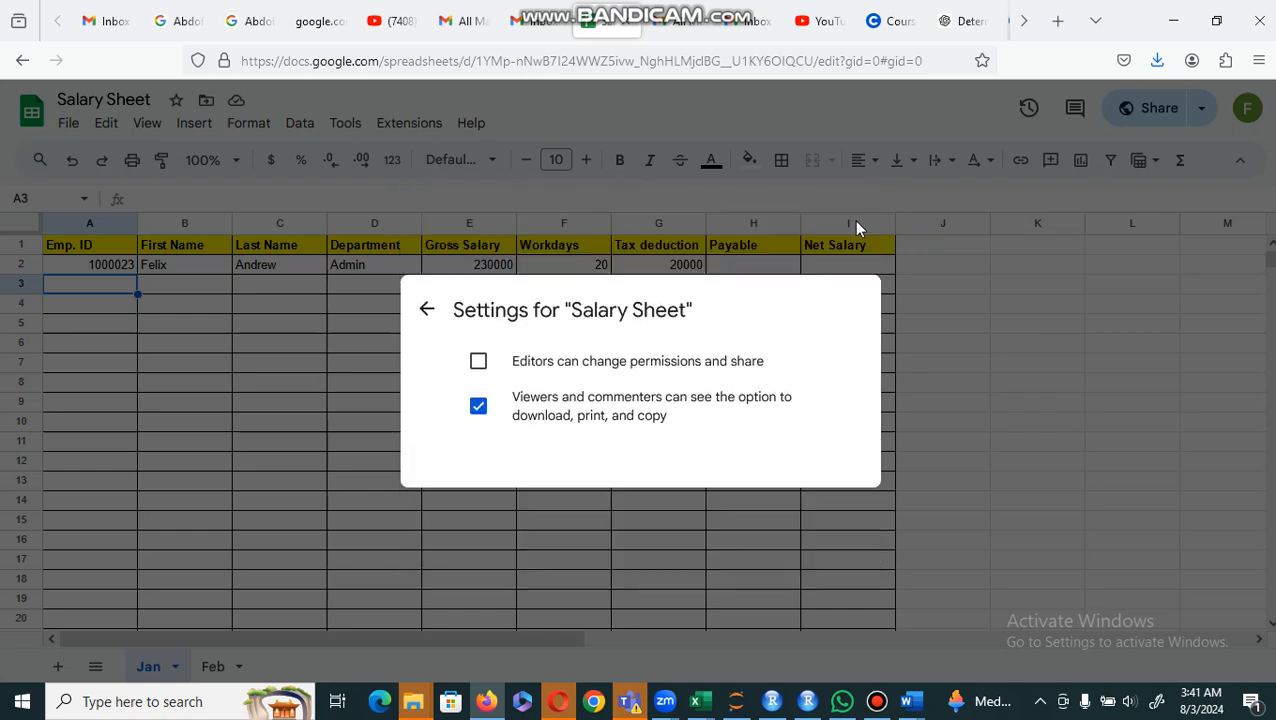
click(478, 371)
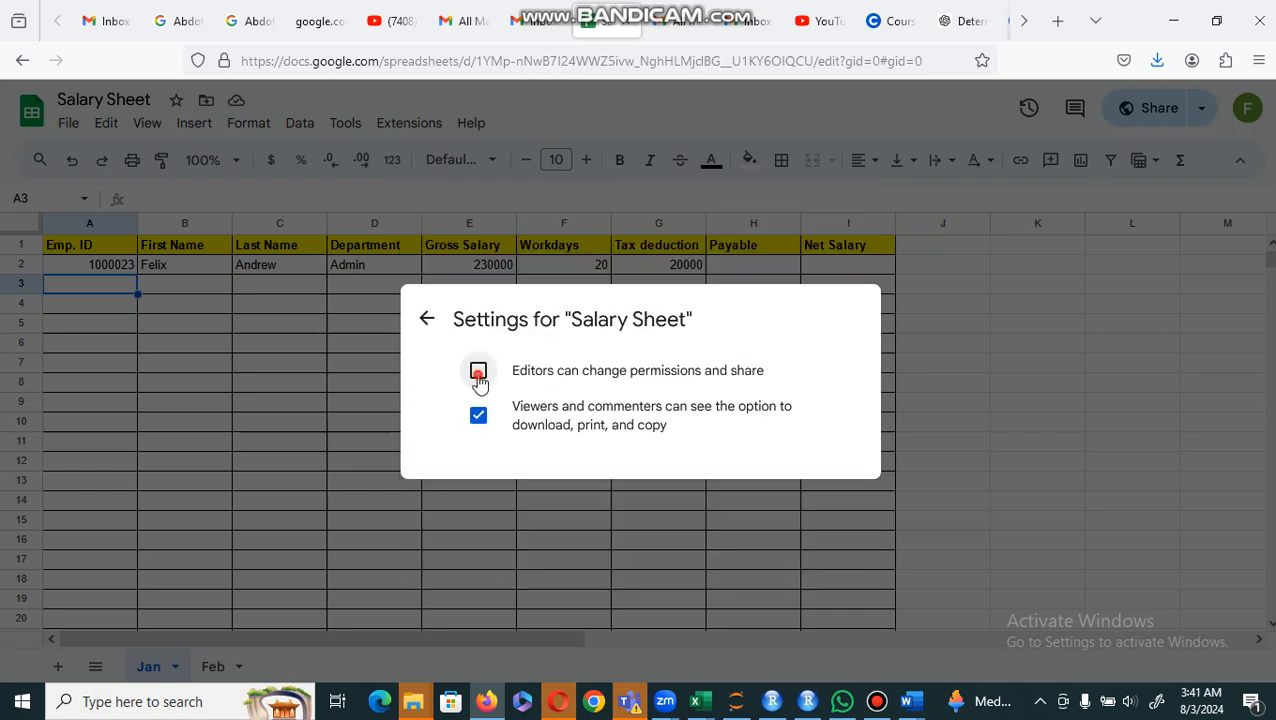
click(427, 322)
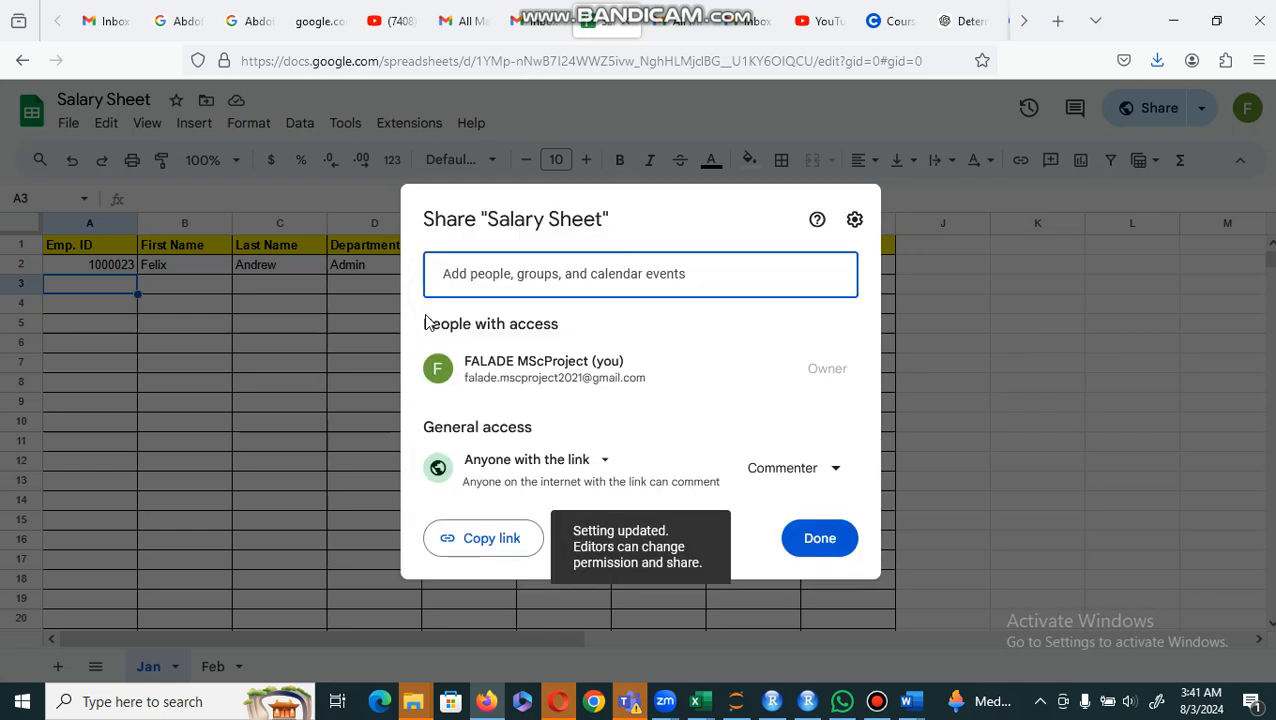
click(823, 548)
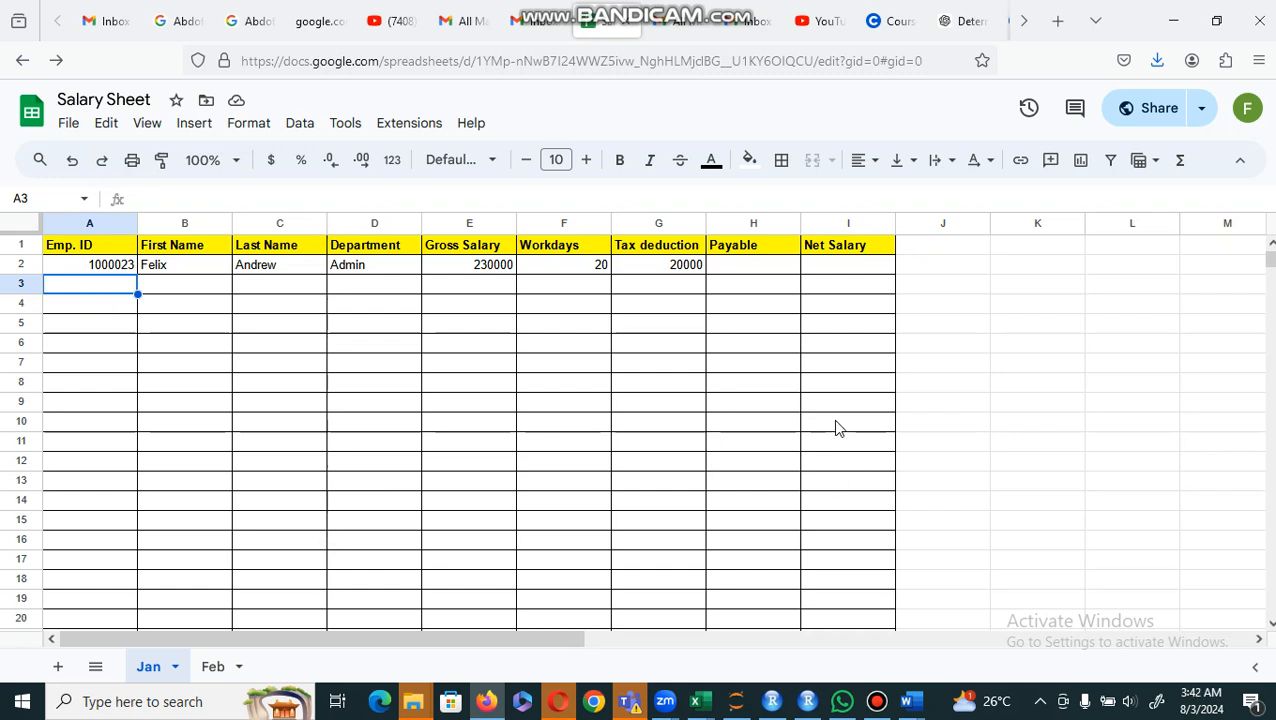
click(1201, 112)
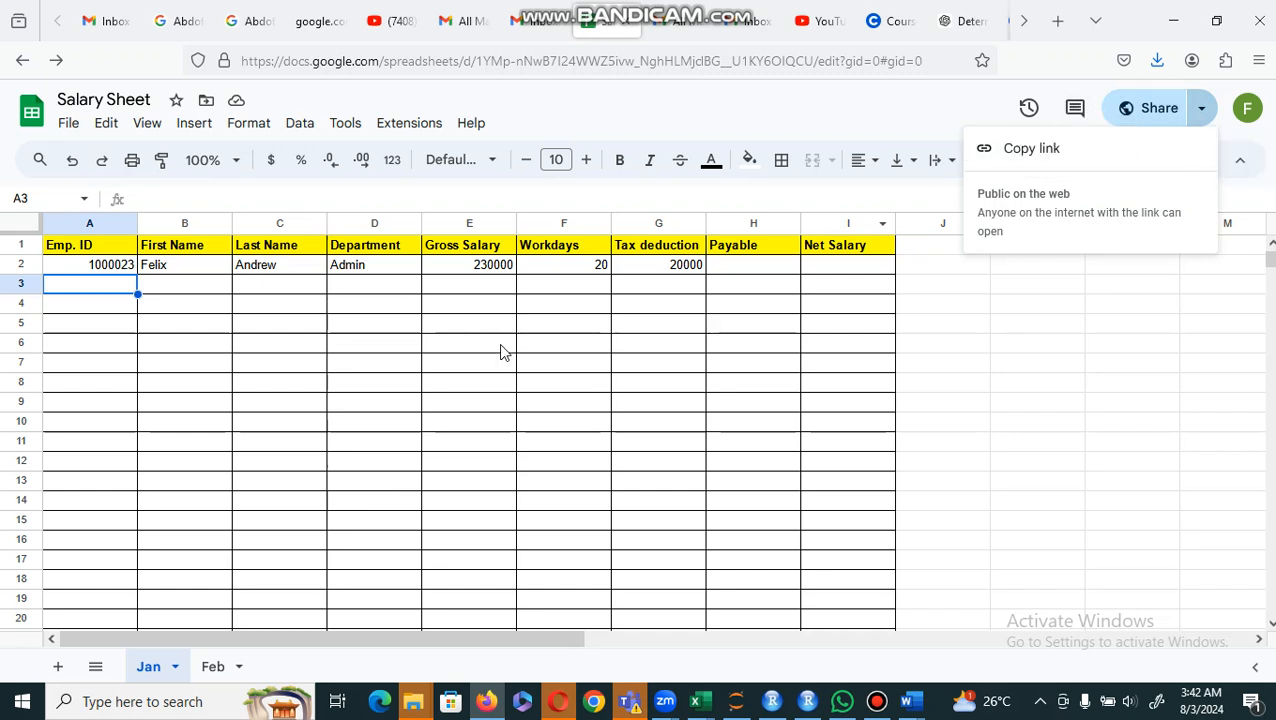
click(659, 266)
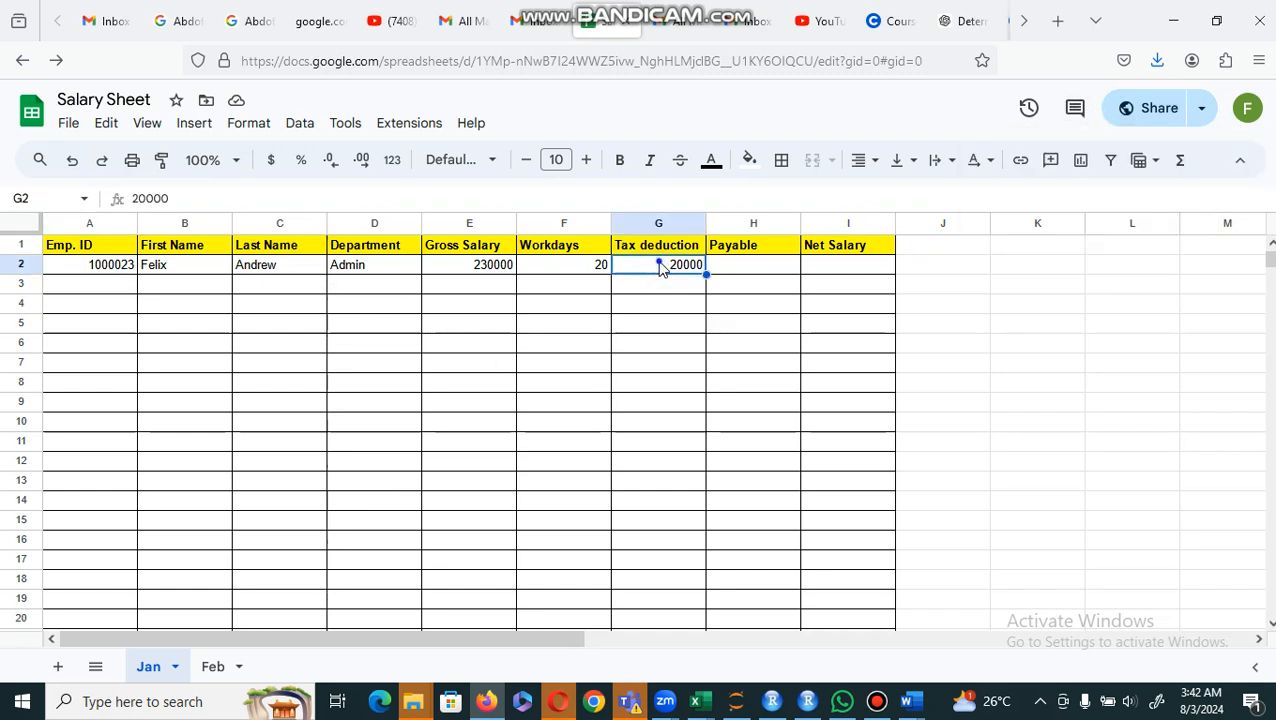
right_click(659, 266)
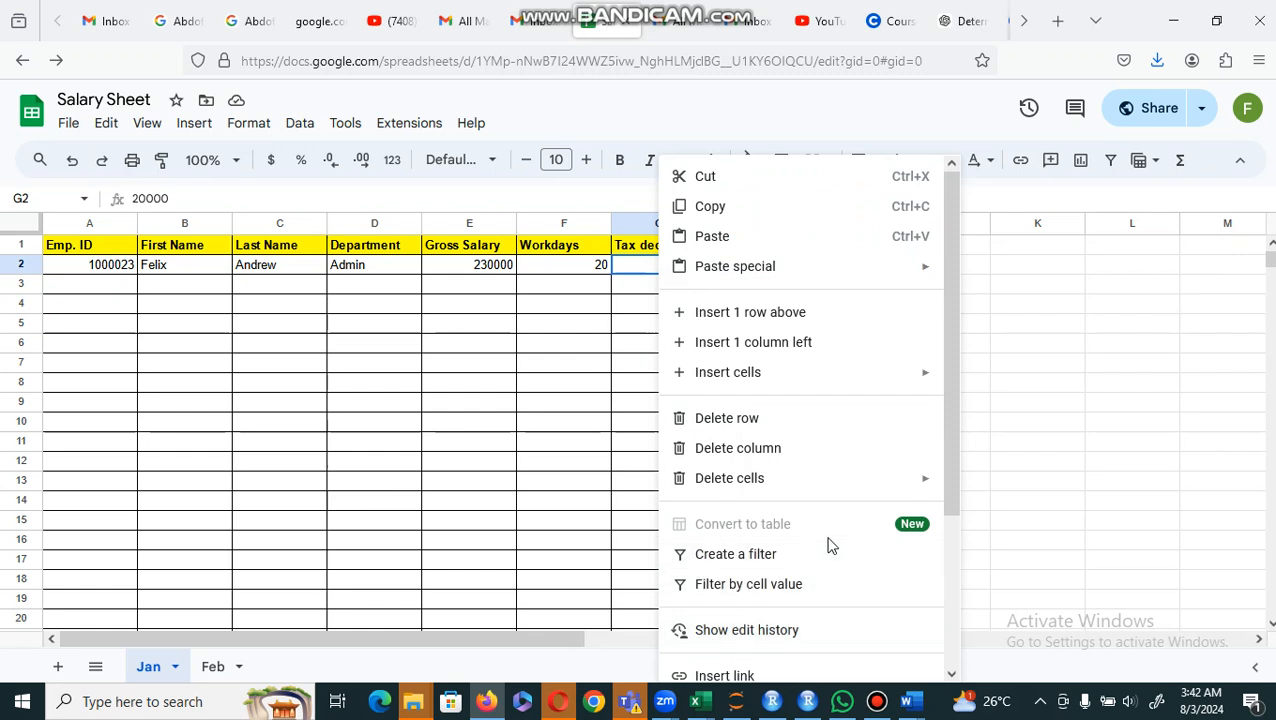
click(1052, 330)
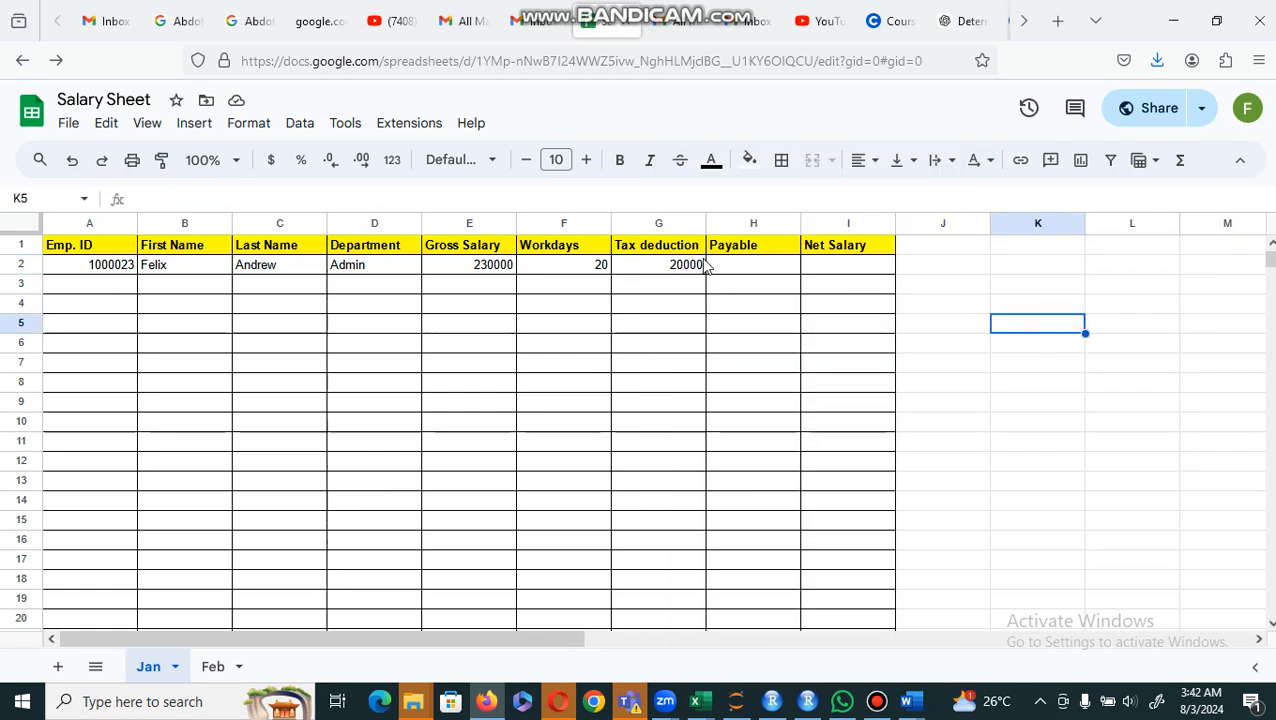